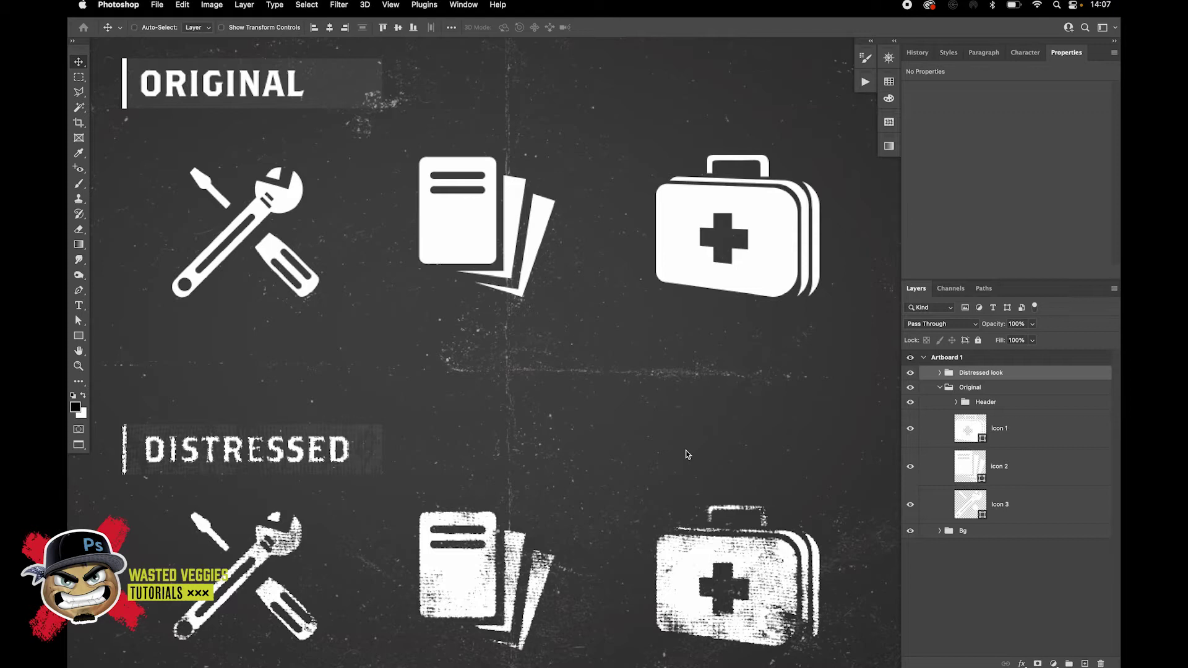
Move the distressed first-aid kit's vector shape slightly upward to test its live texture, and undo the move
{"action": "scroll", "coordinate": [510, 443], "scroll_direction": "down", "scroll_amount": 2}
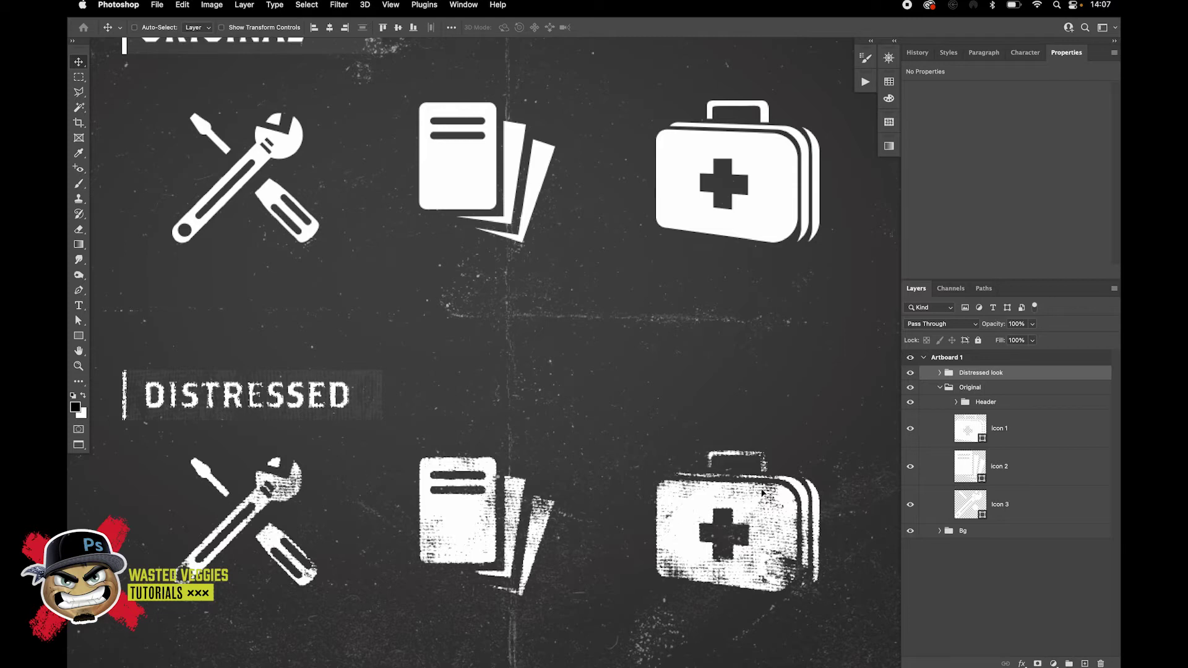
{"action": "left_click", "coordinate": [755, 506], "text": "super"}
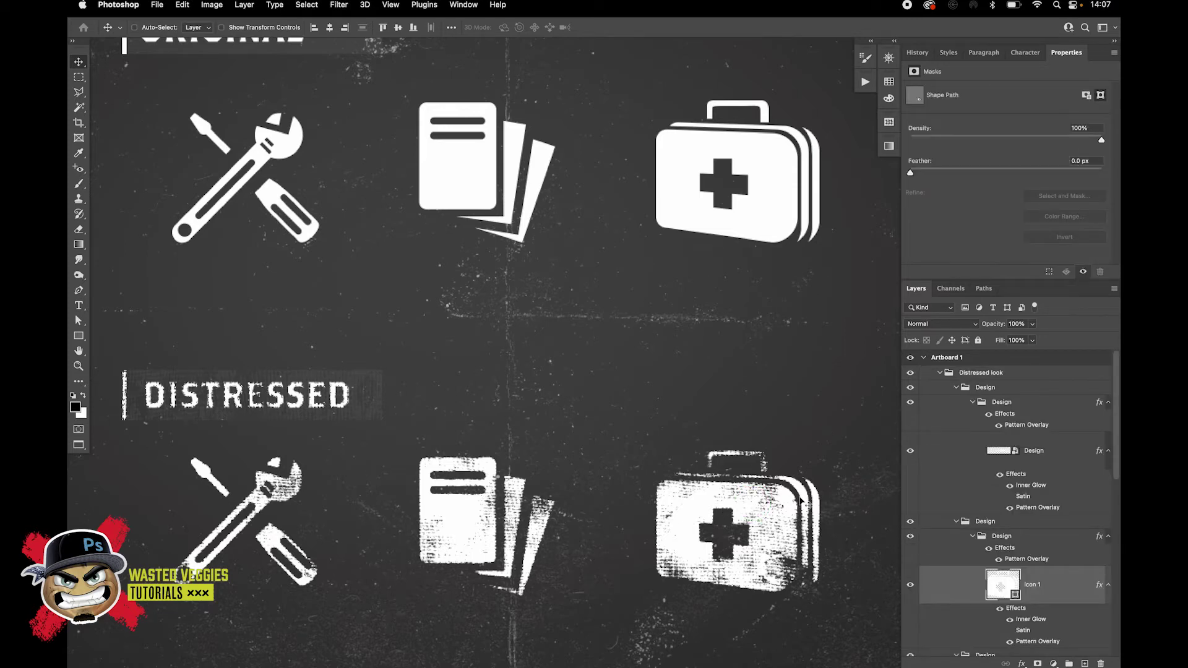
{"action": "left_click_drag", "start_coordinate": [807, 510], "coordinate": [698, 429]}
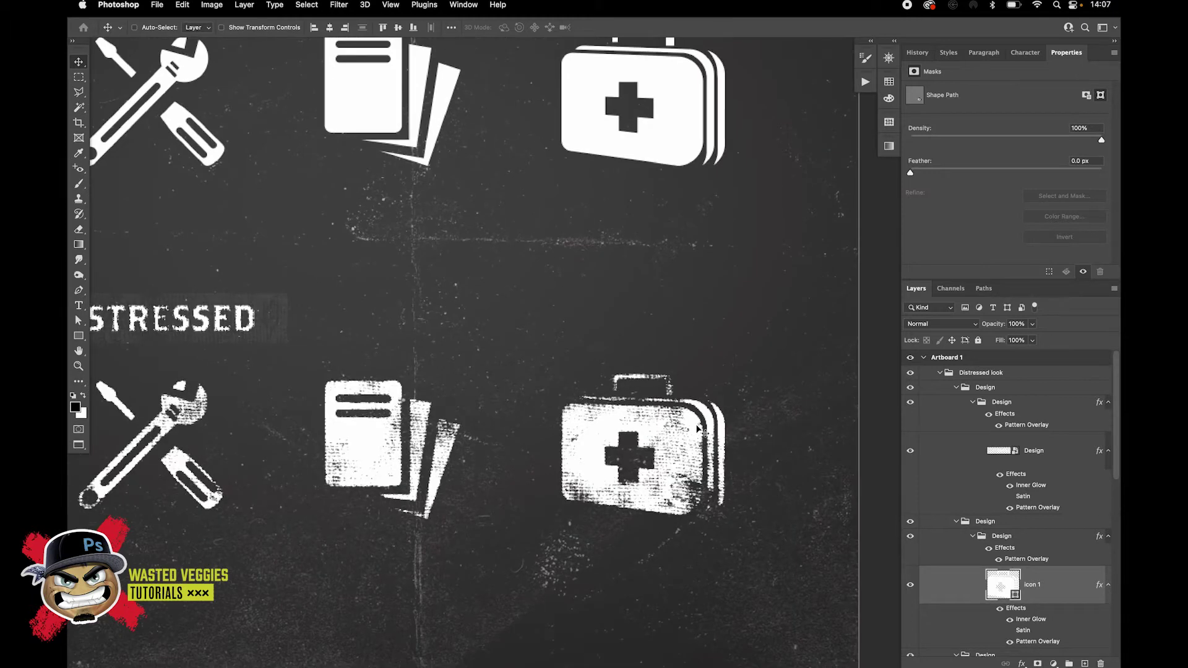
{"action": "key", "text": "p"}
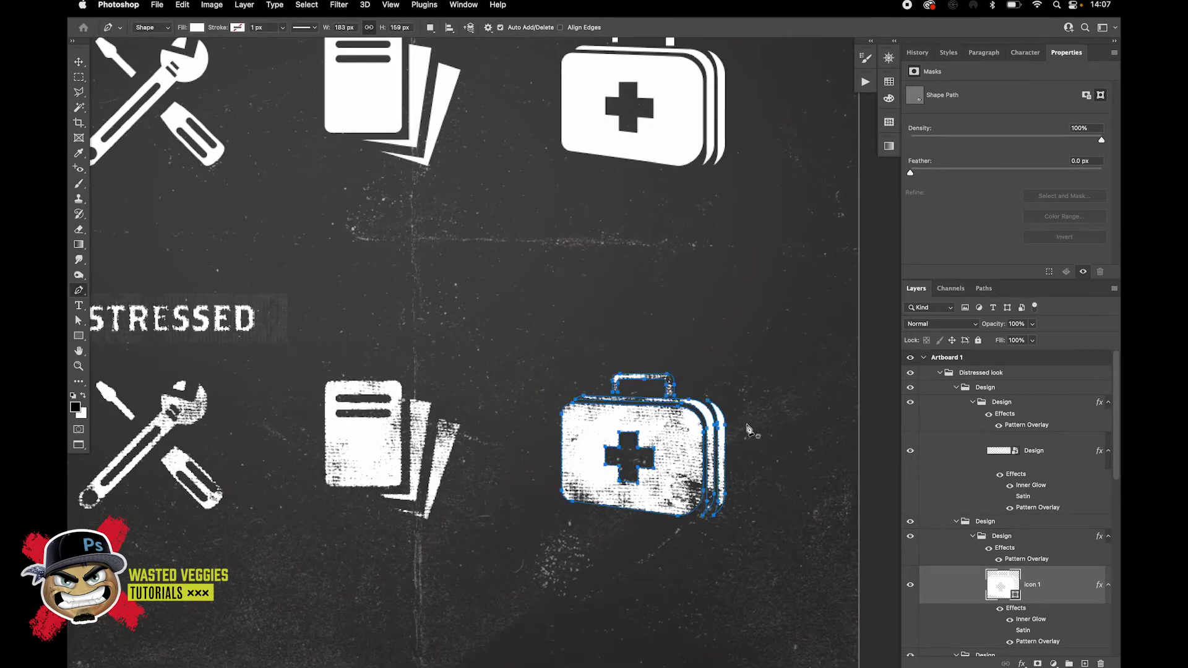
{"action": "left_click_drag", "start_coordinate": [749, 429], "coordinate": [746, 368]}
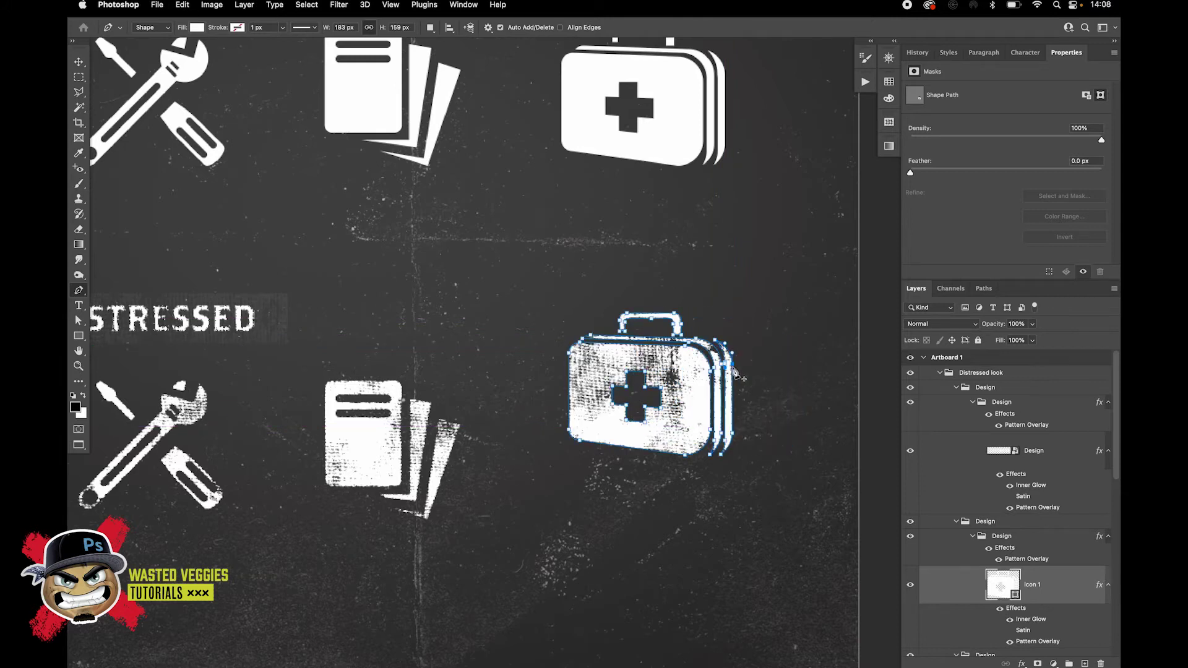
{"action": "left_click", "coordinate": [797, 366]}
{"action": "key", "text": "super+z"}
{"action": "key", "text": "super+z"}
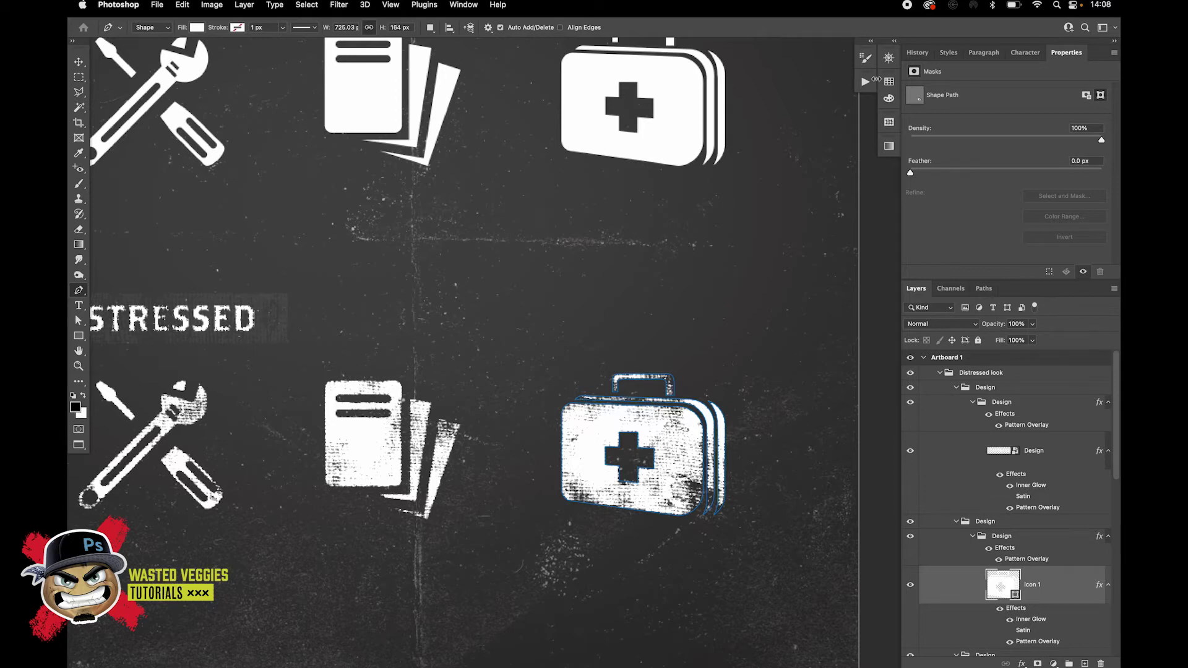
Collapse the Distressed look group and select the Icon 3 layer in the Original group
{"action": "left_click_drag", "start_coordinate": [208, 297], "coordinate": [317, 358]}
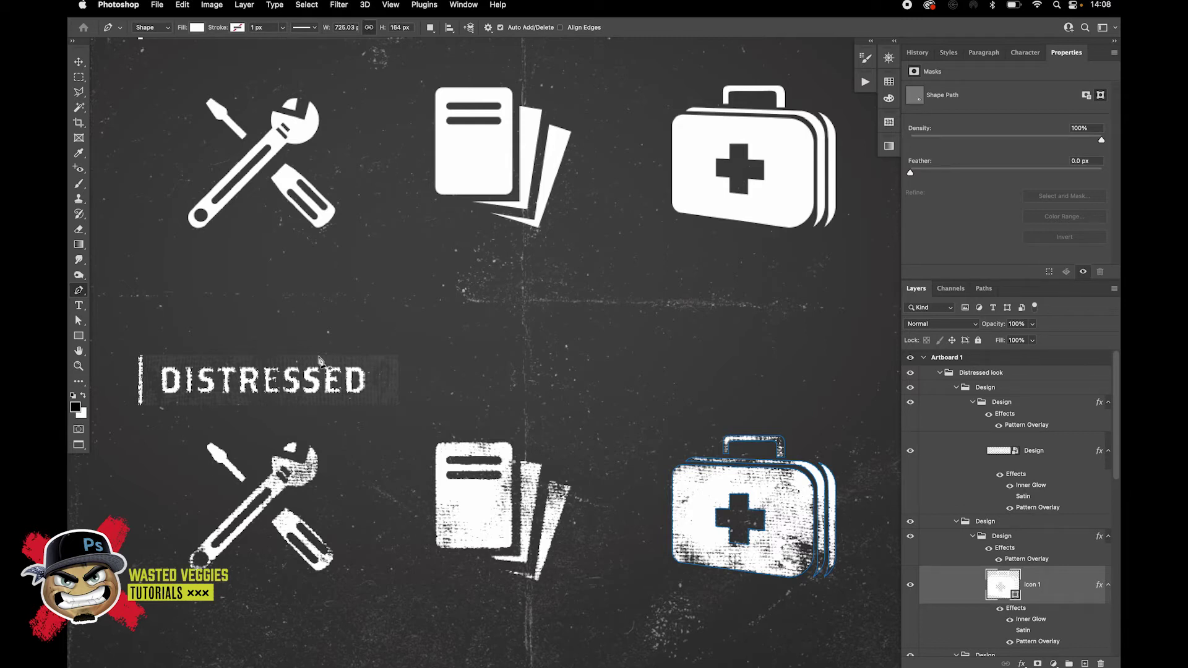
{"action": "left_click", "coordinate": [952, 373]}
{"action": "left_click", "coordinate": [939, 373]}
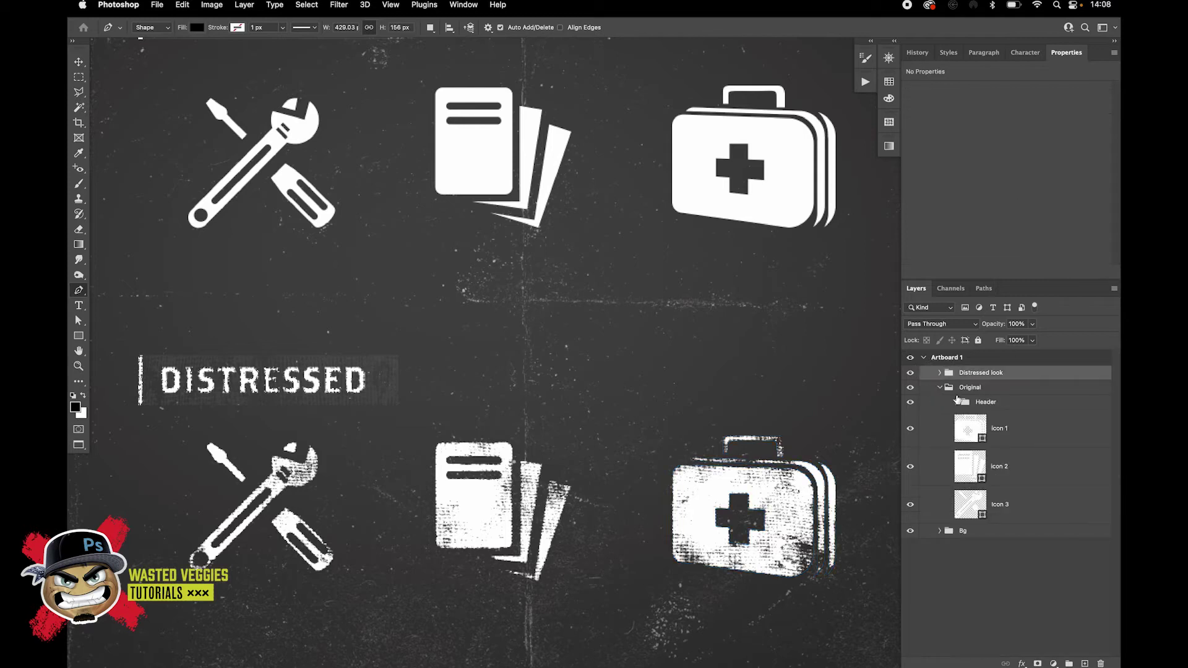
{"action": "left_click", "coordinate": [996, 429]}
{"action": "left_click", "coordinate": [1044, 509]}
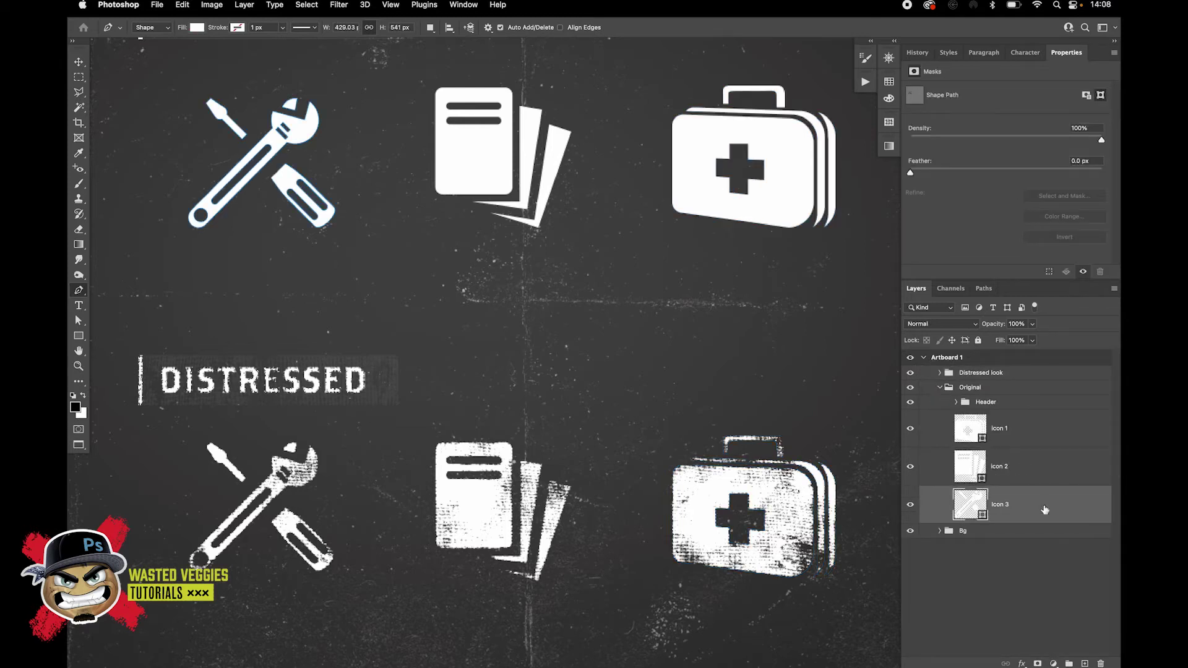
Create a new action named "Gunge FX" in the Default Actions set and start recording it
{"action": "left_click_drag", "start_coordinate": [605, 252], "coordinate": [591, 401]}
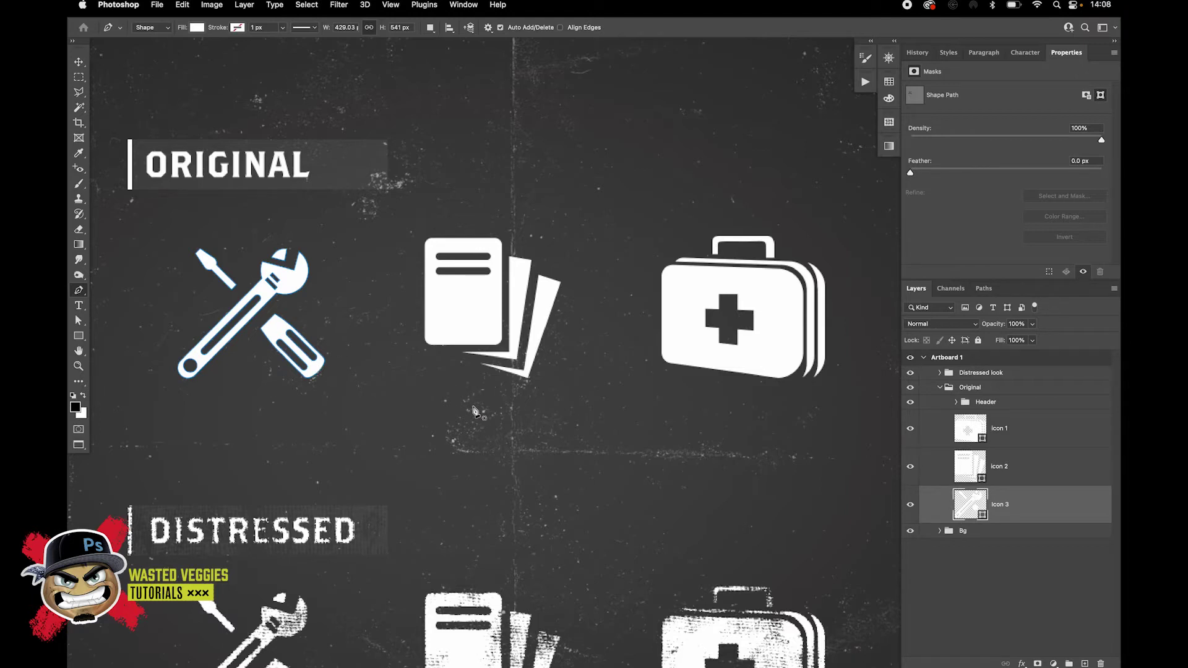
{"action": "scroll", "coordinate": [525, 376], "scroll_direction": "down", "scroll_amount": 5}
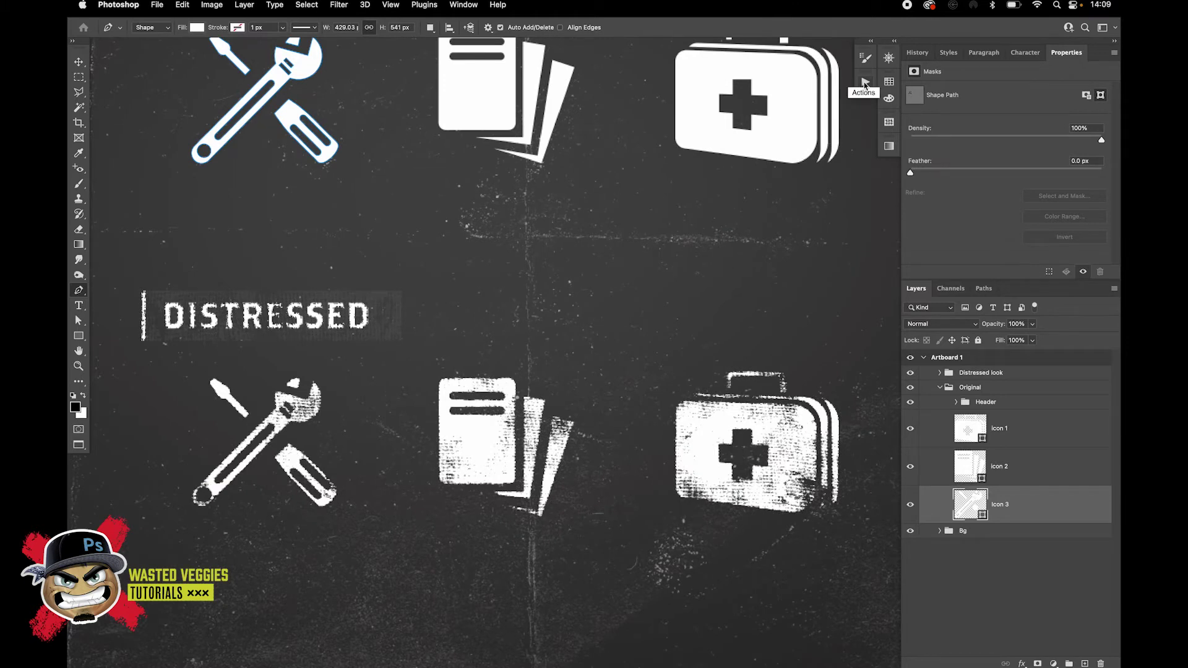
{"action": "left_click", "coordinate": [464, 5]}
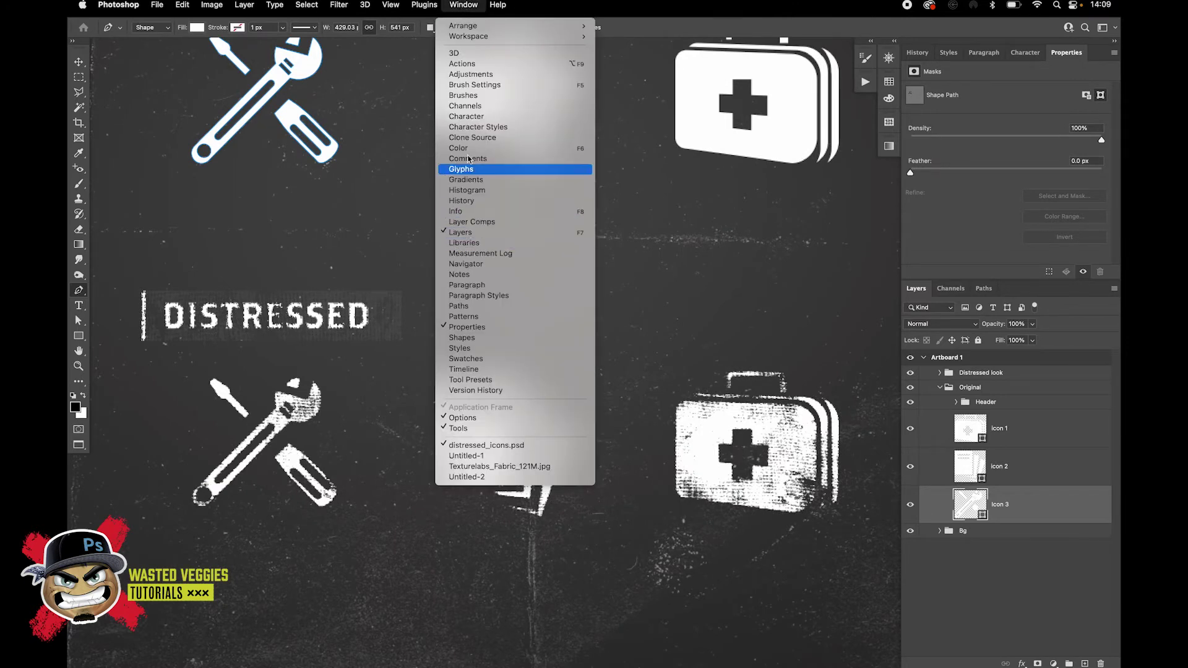
{"action": "left_click", "coordinate": [475, 64]}
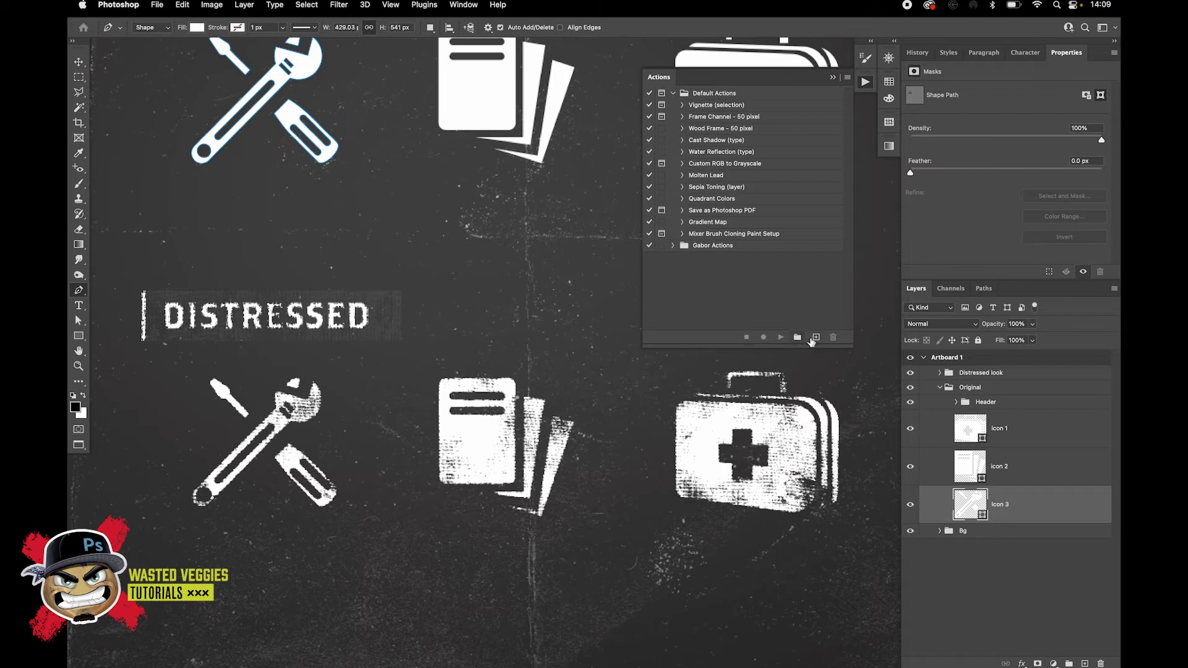
{"action": "left_click", "coordinate": [815, 338]}
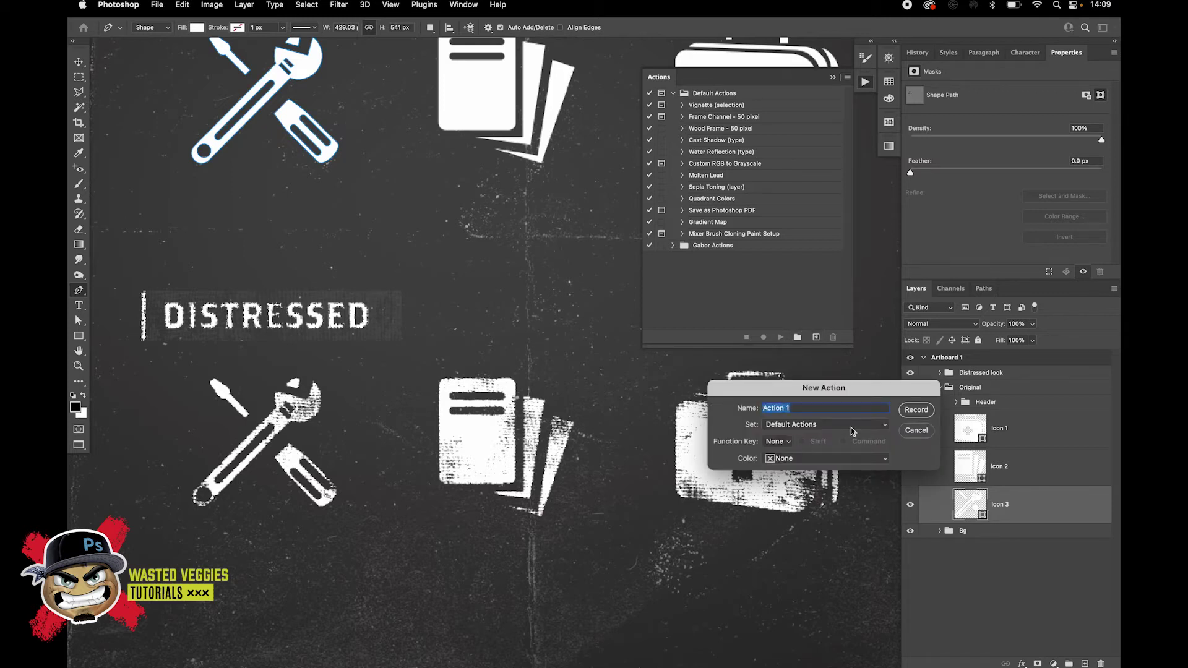
{"action": "type", "text": "Gunge FX"}
{"action": "key", "text": "Return"}
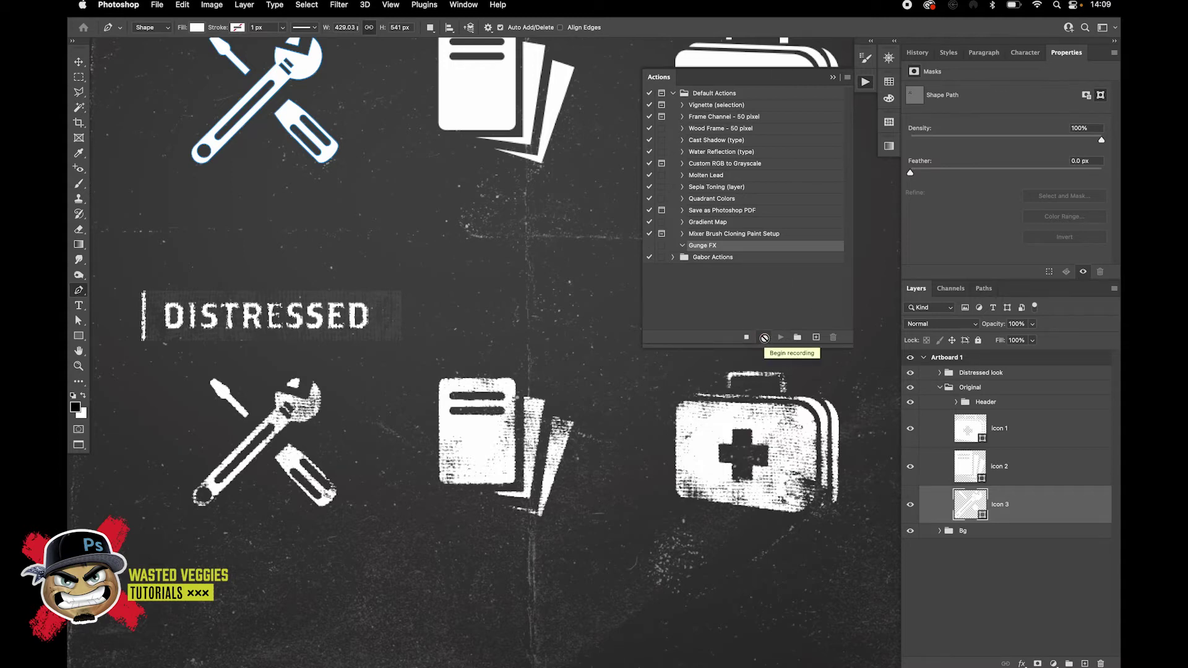
{"action": "left_click", "coordinate": [764, 338]}
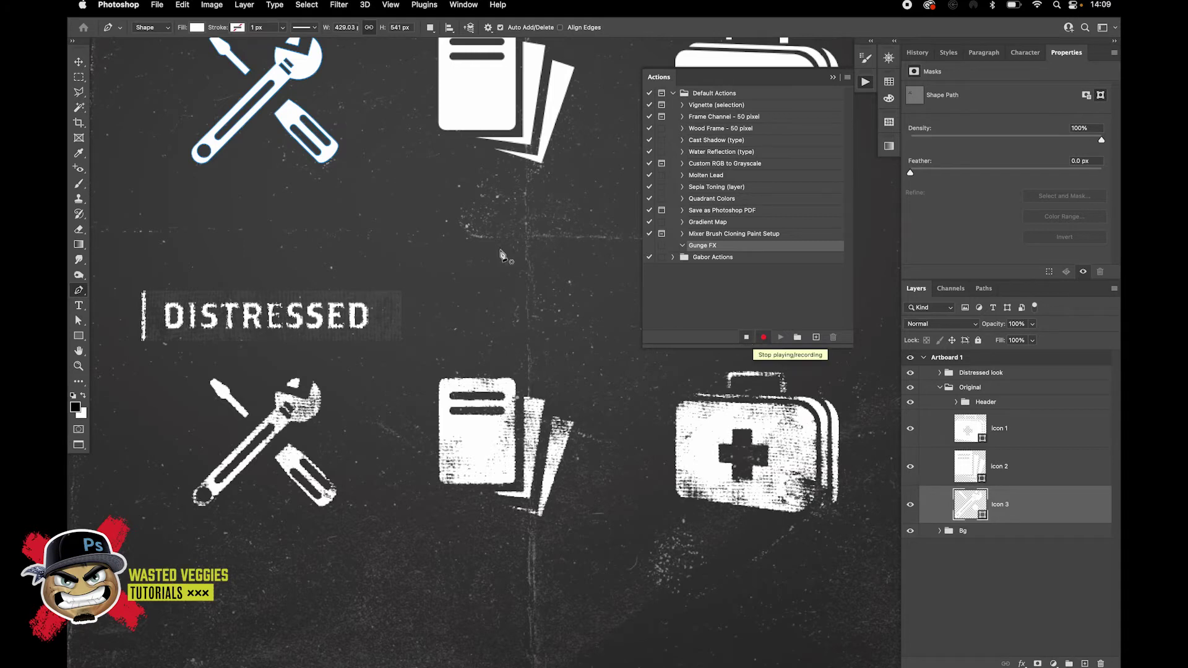
Activate the Move tool and rename the Icon 3 layer as "Design" while the action records
{"action": "scroll", "coordinate": [302, 236], "scroll_direction": "up", "scroll_amount": 5}
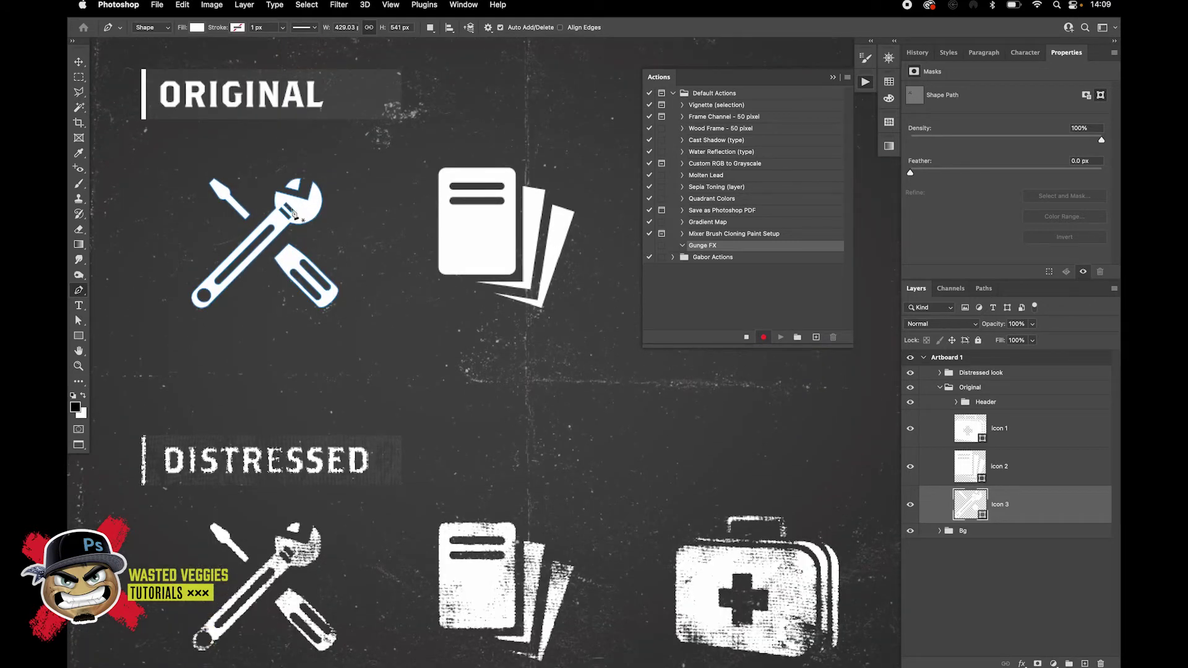
{"action": "left_click", "coordinate": [79, 62]}
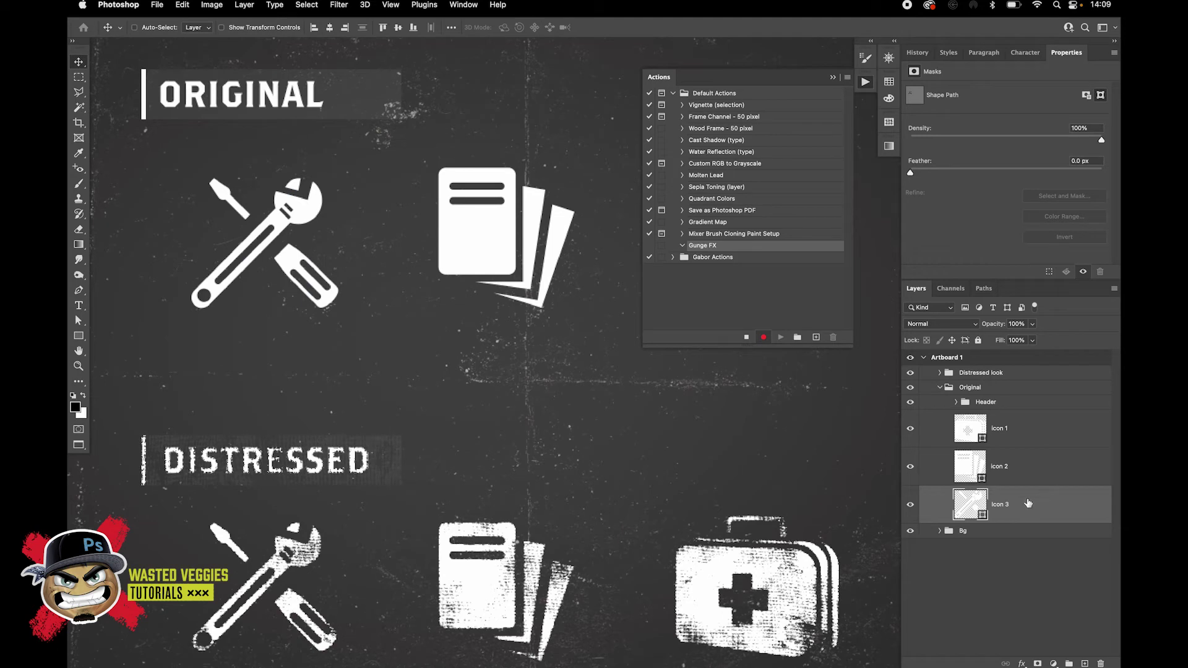
{"action": "double_click", "coordinate": [1005, 504]}
{"action": "type", "text": "Design"}
{"action": "key", "text": "Return"}
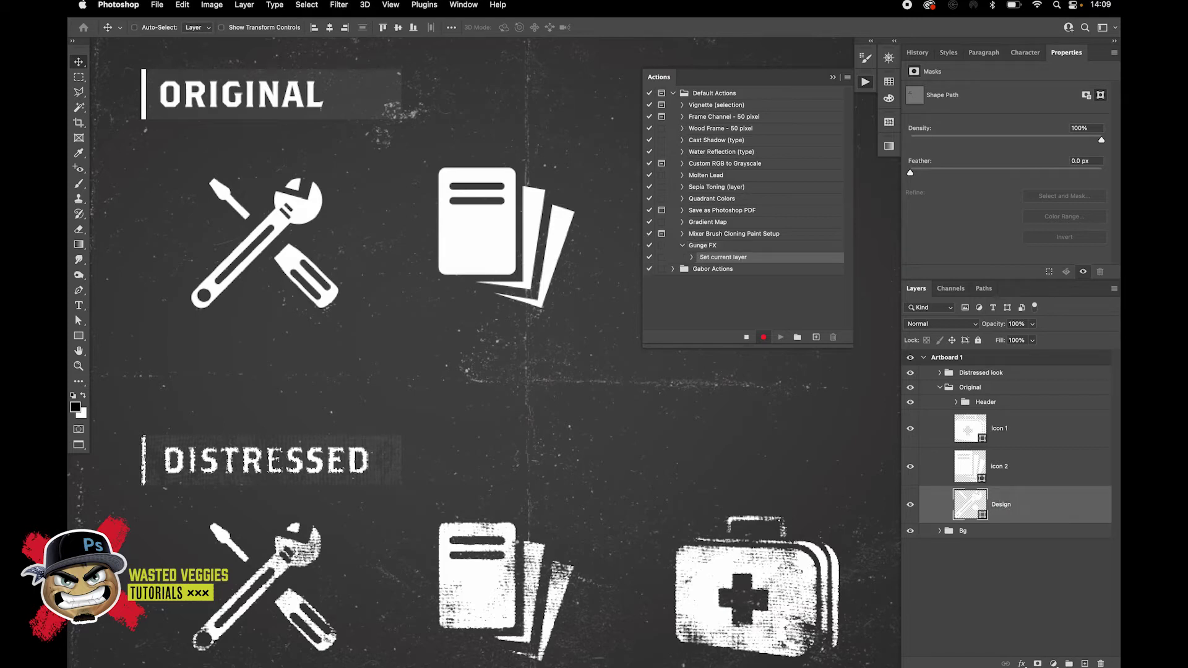
Add a Pattern Overlay to the Design layer with Normal blend mode and the pattern from the Clouds folder
{"action": "double_click", "coordinate": [1045, 502]}
{"action": "left_click_drag", "start_coordinate": [916, 402], "coordinate": [645, 226]}
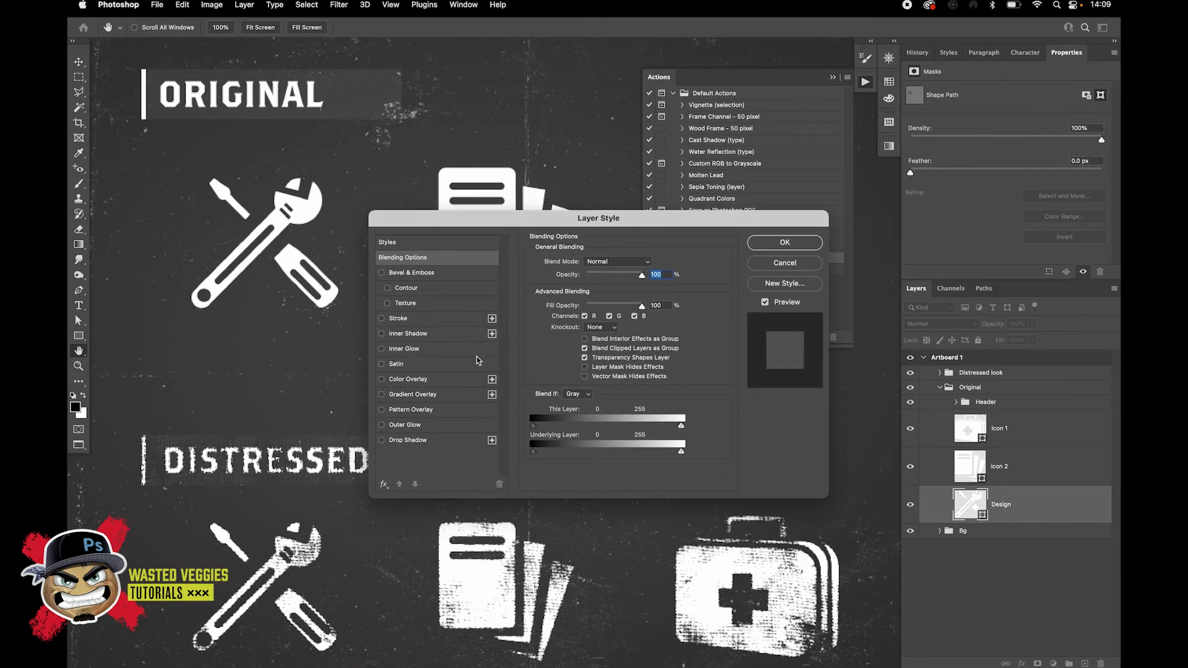
{"action": "left_click", "coordinate": [382, 410]}
{"action": "left_click", "coordinate": [408, 411]}
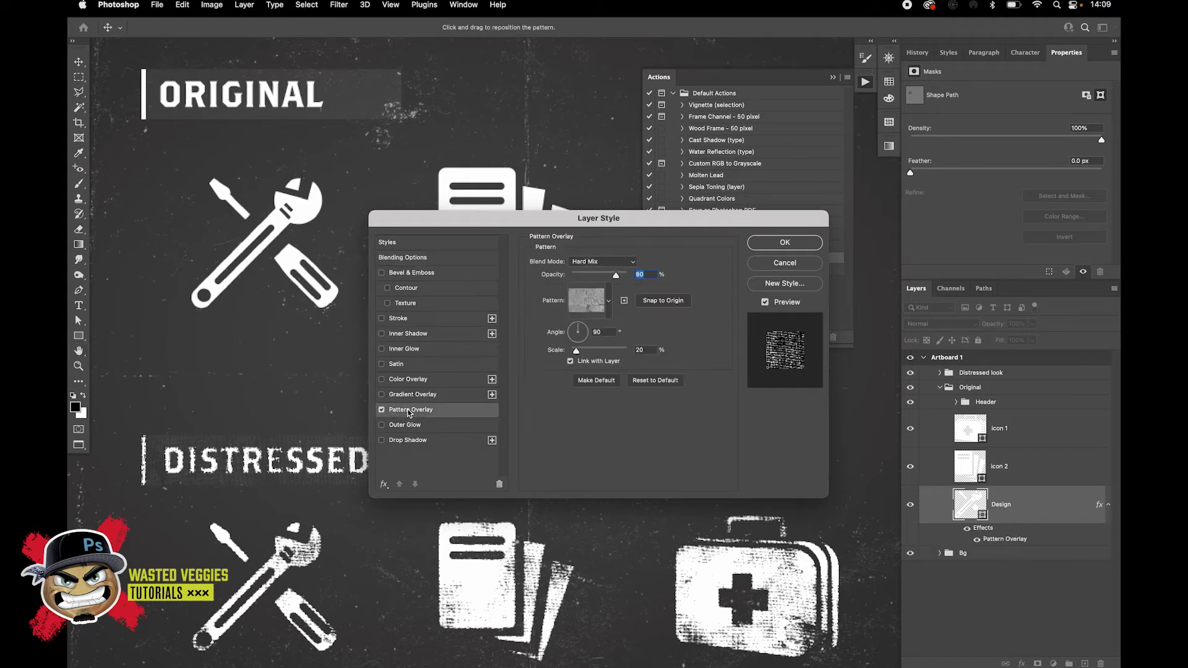
{"action": "left_click", "coordinate": [601, 263]}
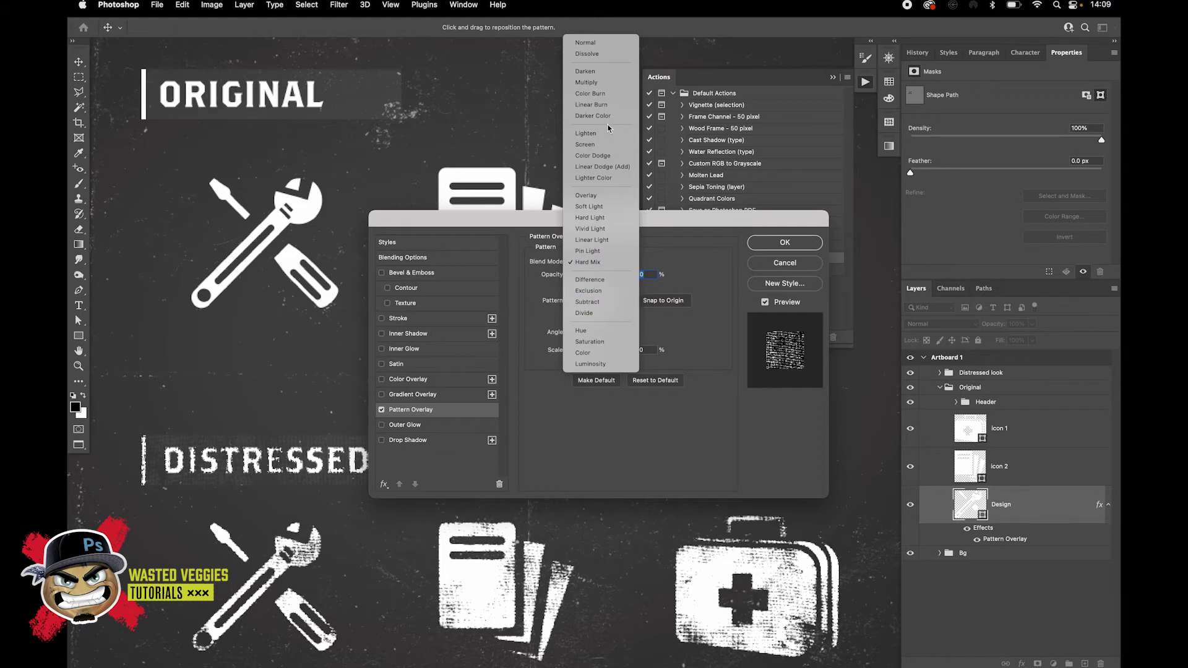
{"action": "left_click", "coordinate": [589, 43]}
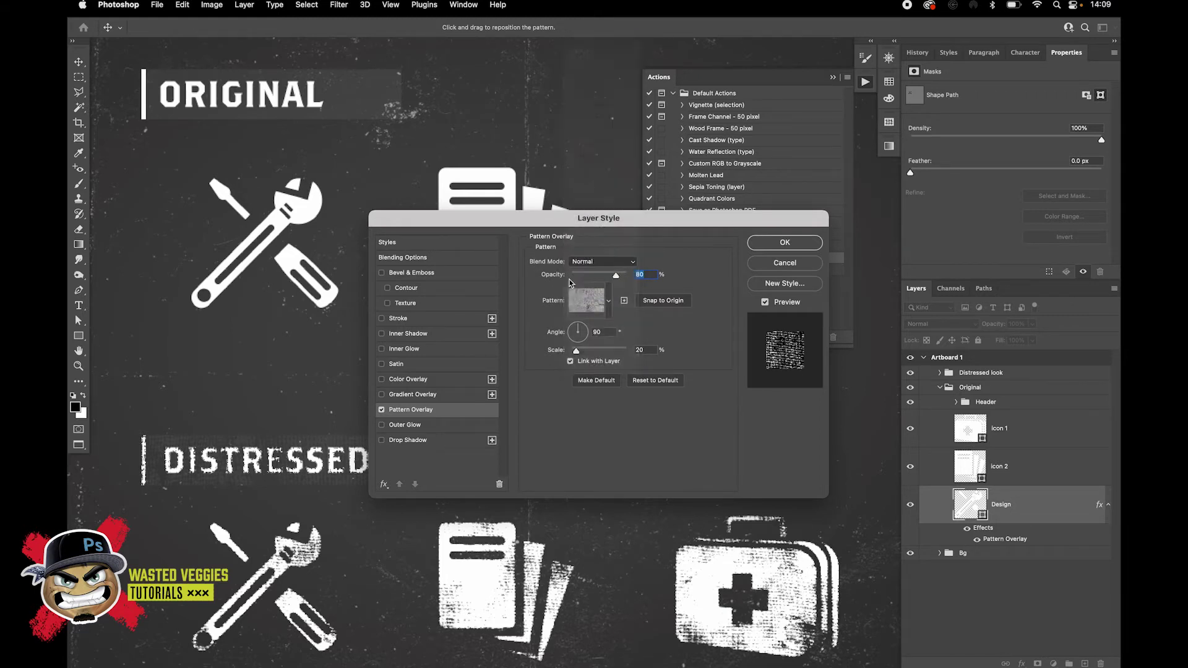
{"action": "left_click", "coordinate": [607, 302]}
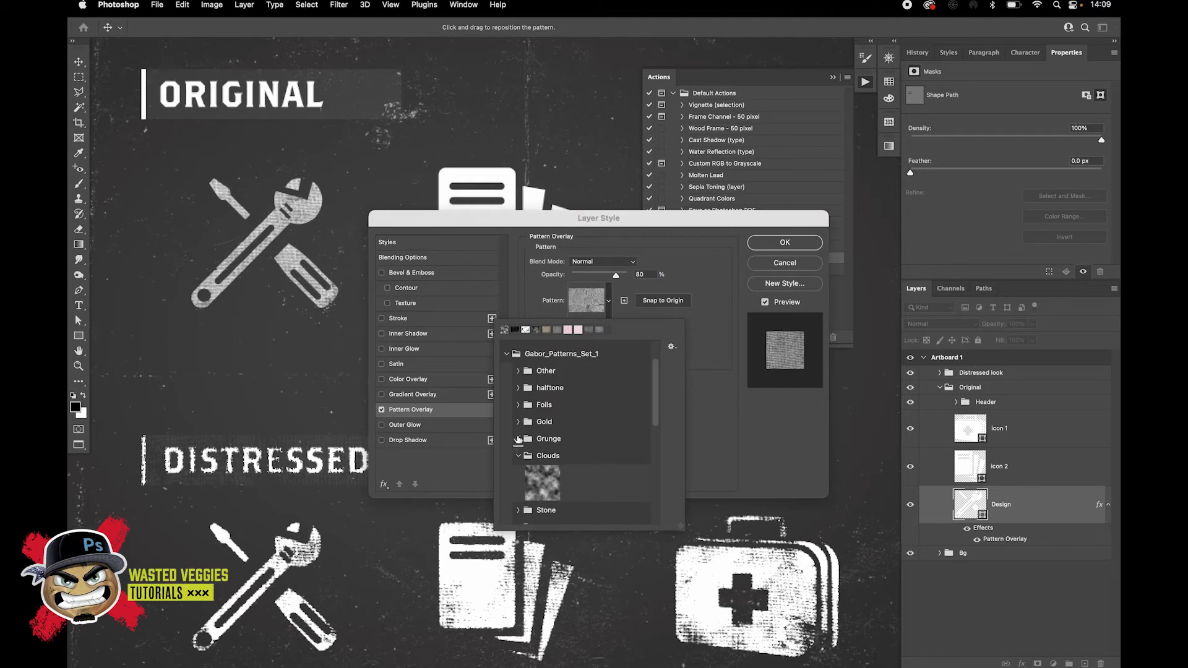
{"action": "left_click", "coordinate": [541, 482]}
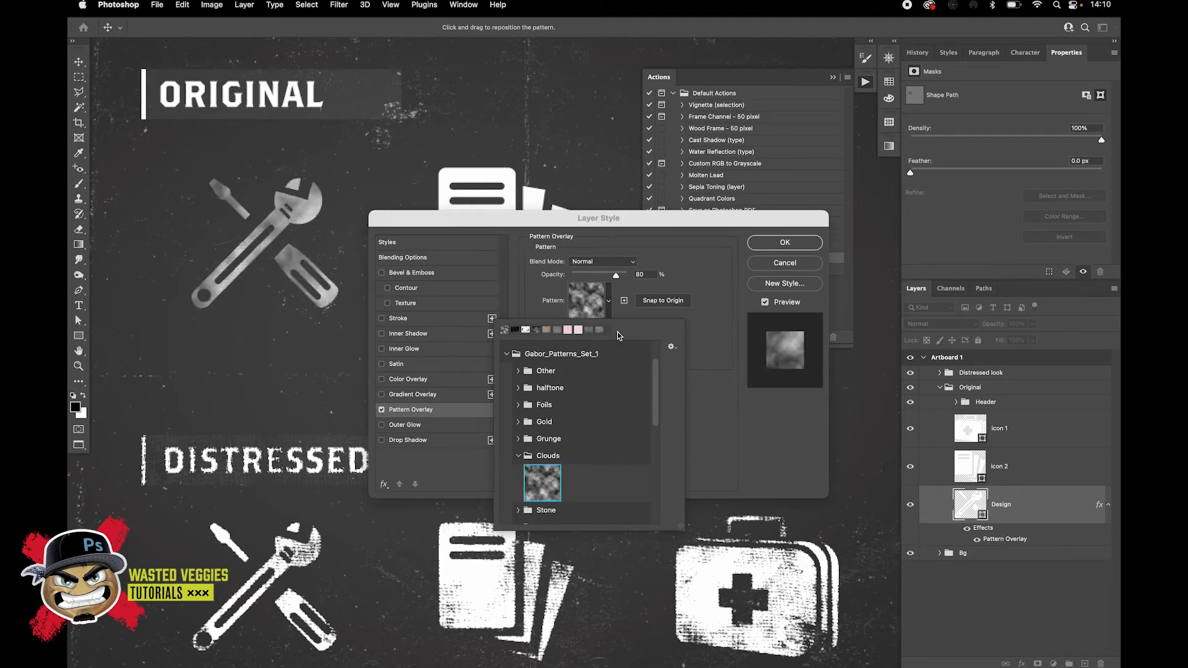
{"action": "left_click", "coordinate": [725, 418]}
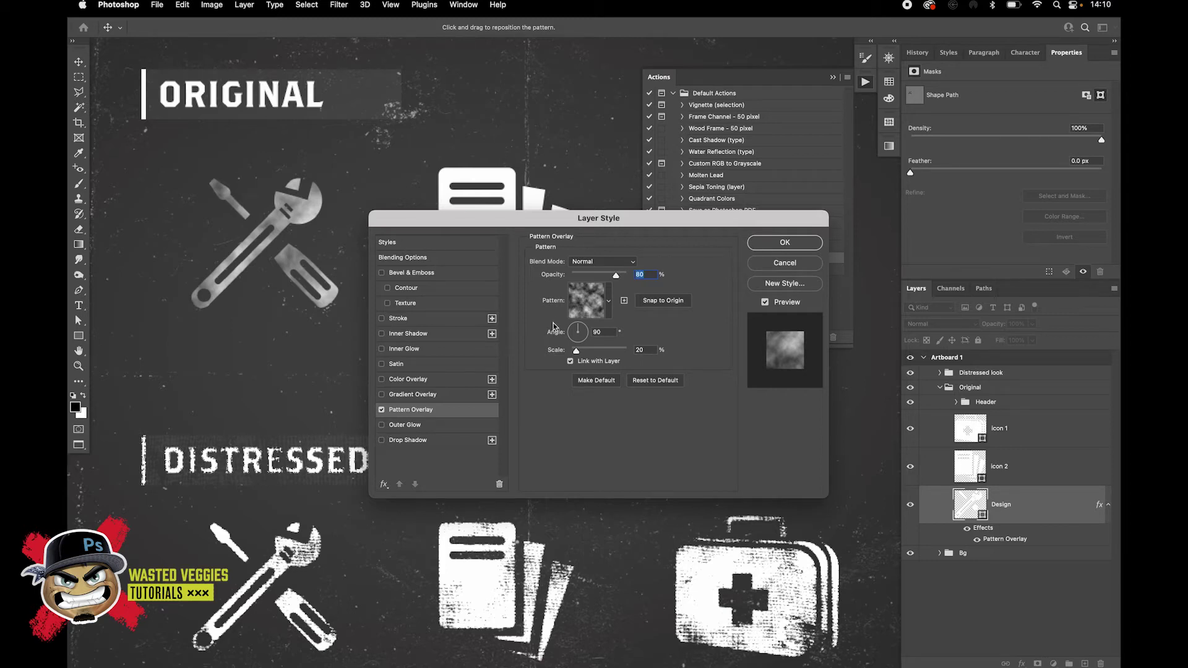
Add an Inner Glow to the Design layer with Multiply blend mode and the near-black colour 151414
{"action": "left_click", "coordinate": [381, 348]}
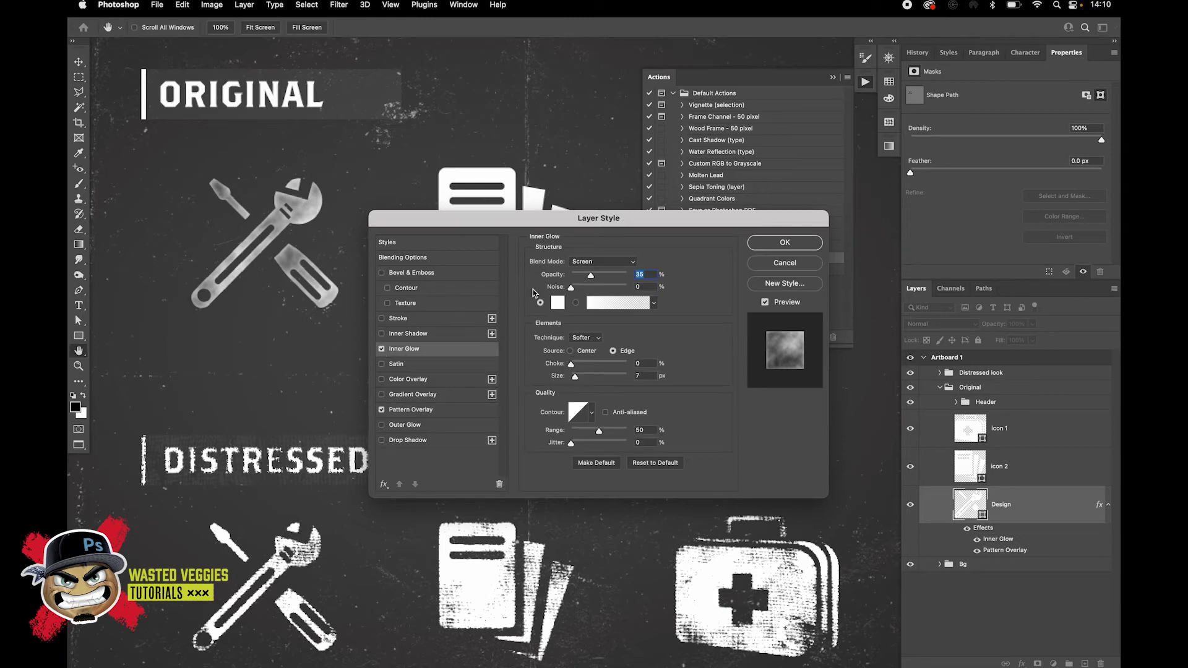
{"action": "left_click", "coordinate": [591, 259]}
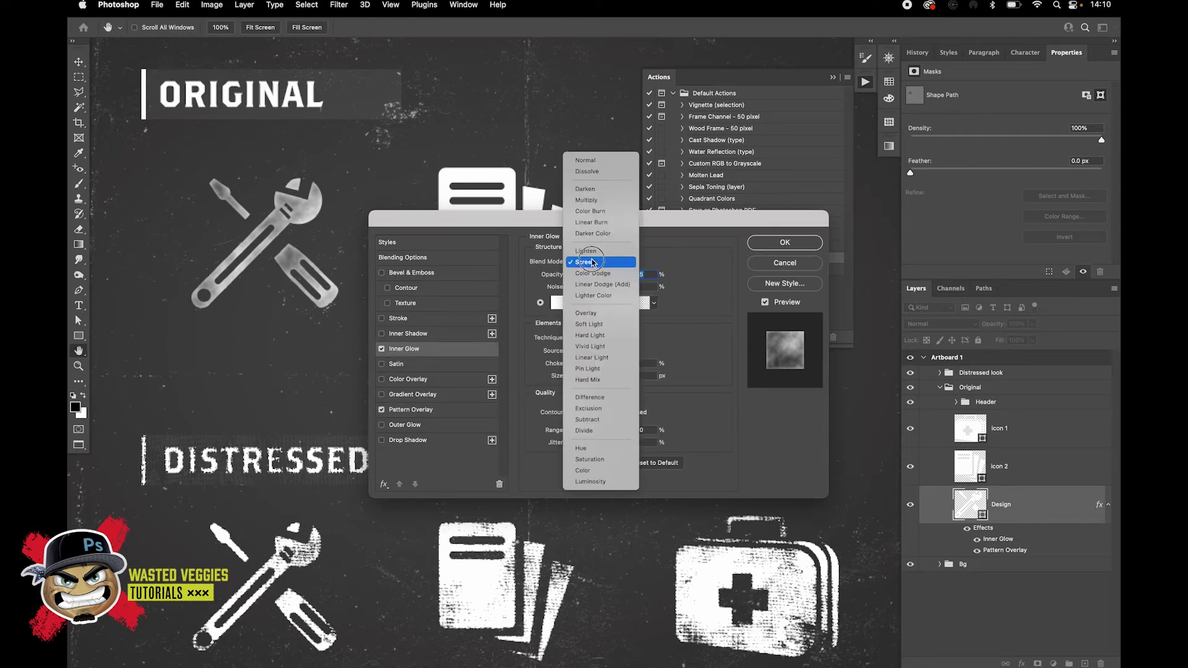
{"action": "left_click", "coordinate": [590, 161]}
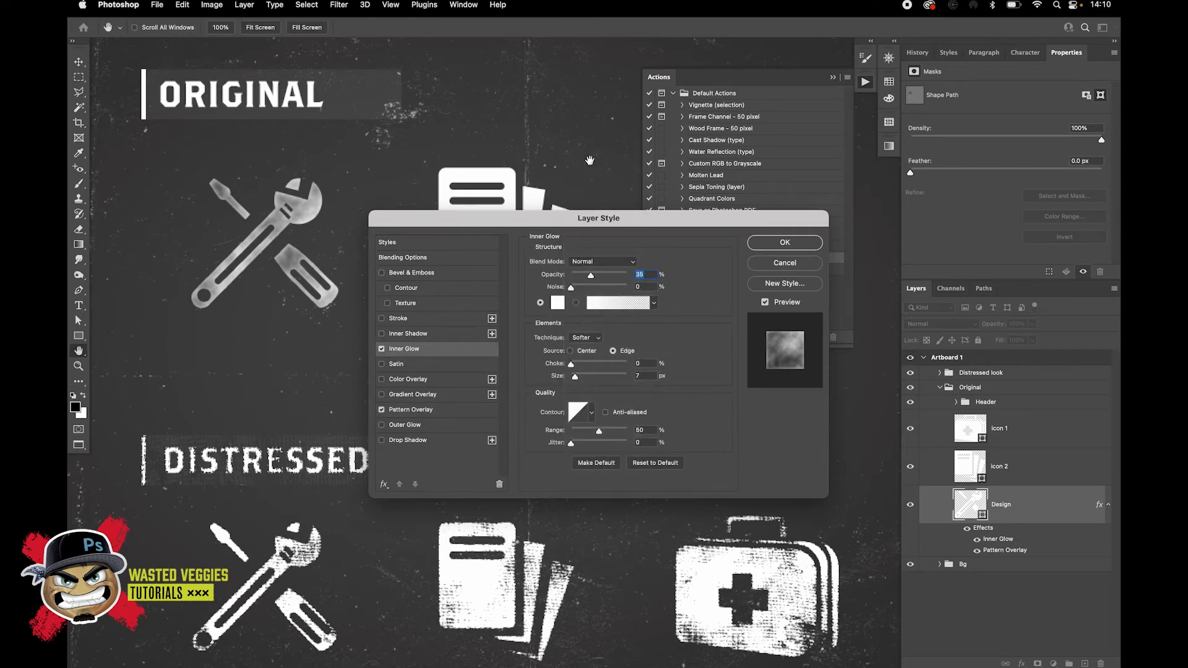
{"action": "left_click", "coordinate": [603, 261]}
{"action": "left_click", "coordinate": [590, 301]}
{"action": "left_click", "coordinate": [557, 303]}
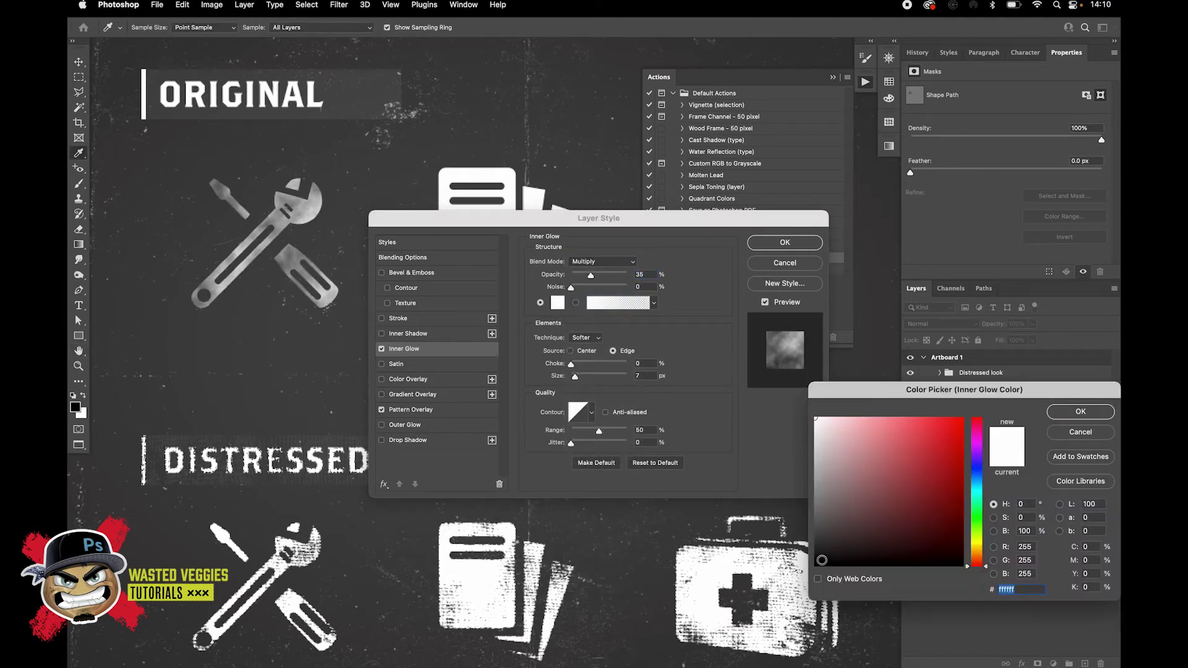
{"action": "left_click_drag", "start_coordinate": [822, 556], "coordinate": [819, 554]}
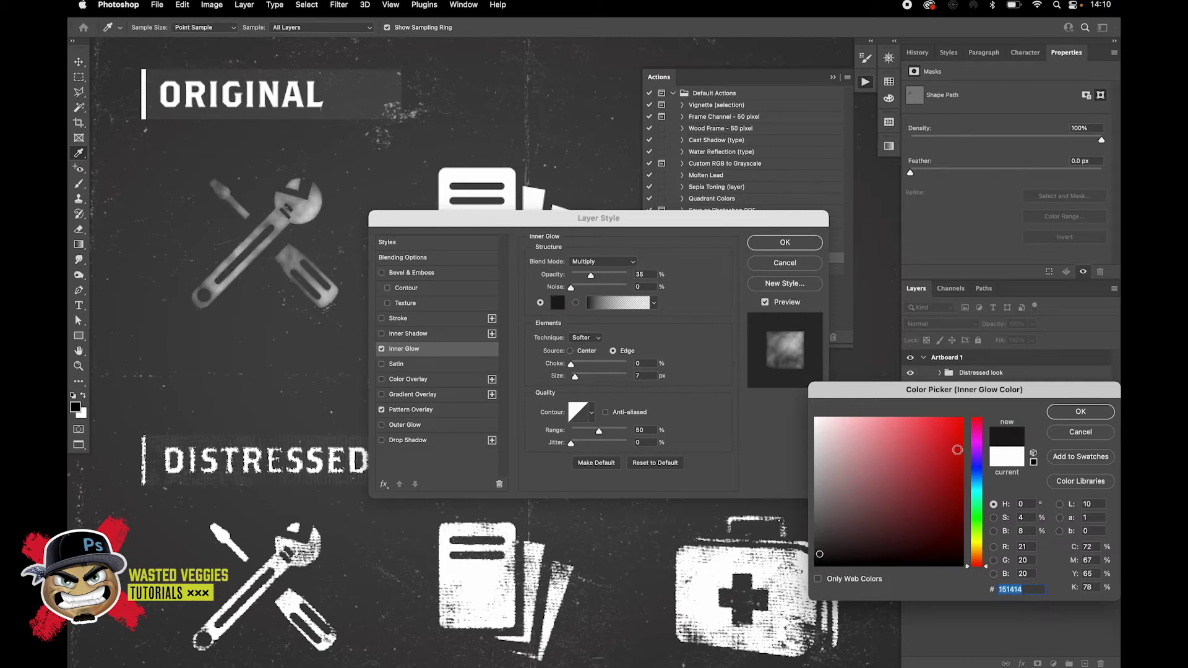
{"action": "left_click", "coordinate": [1055, 415]}
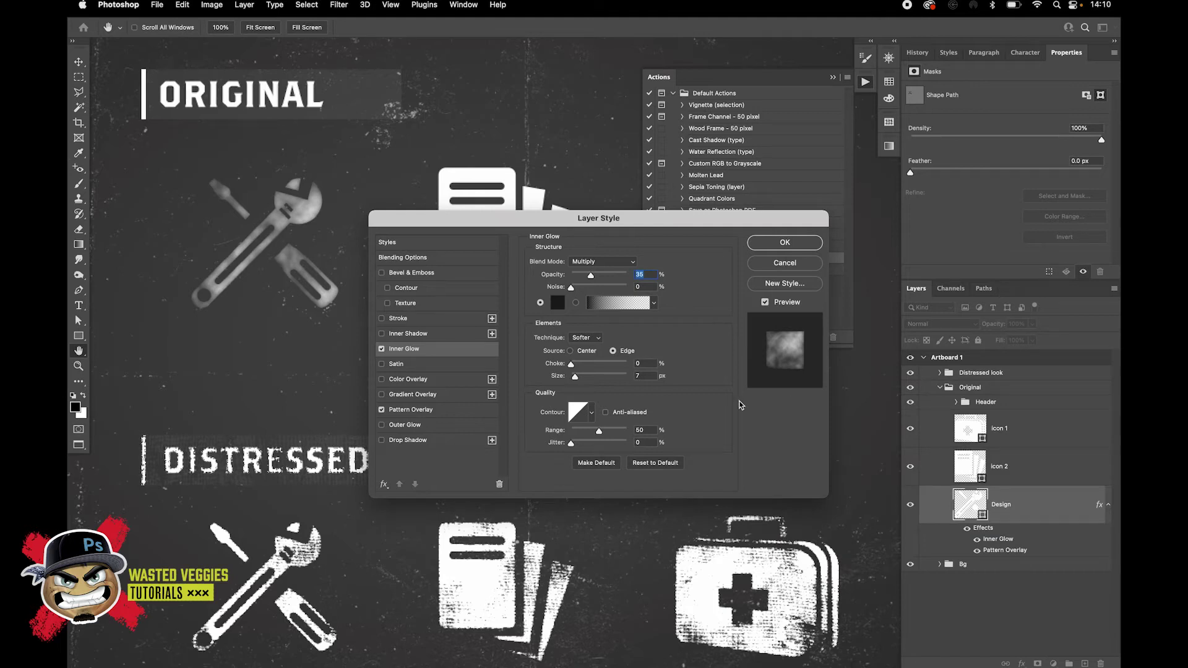
Set the Inner Glow's choke to 10% and size to 4 px, and apply the layer styles
{"action": "left_click", "coordinate": [649, 364]}
{"action": "type", "text": "10"}
{"action": "left_click", "coordinate": [636, 375]}
{"action": "type", "text": "4"}
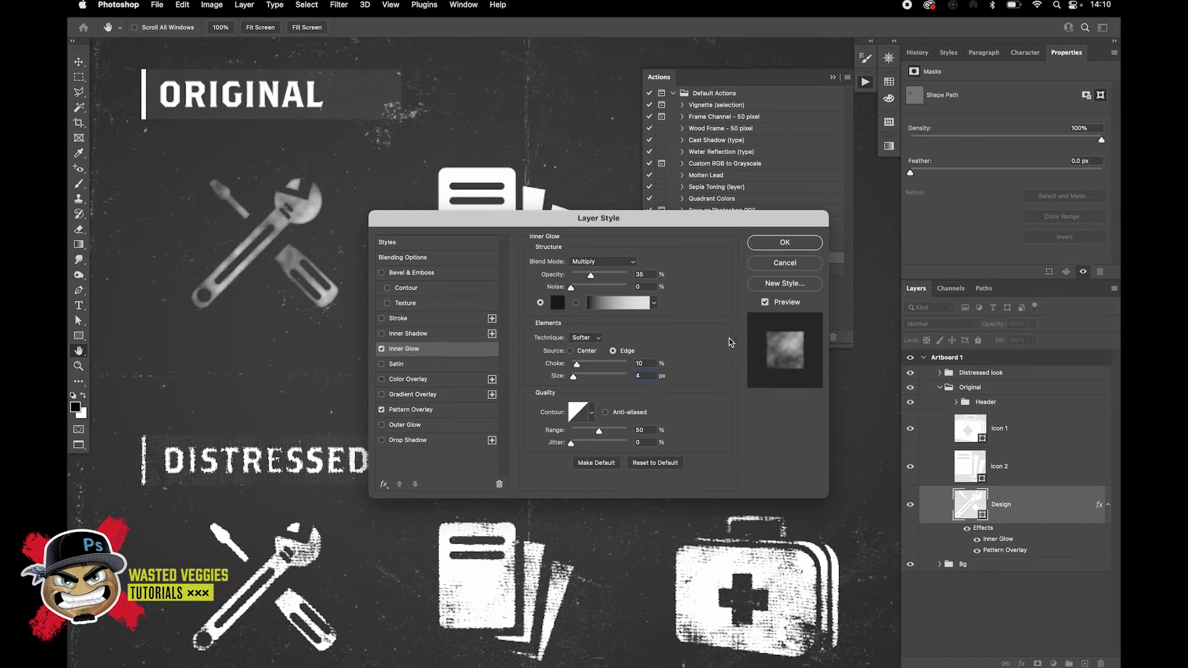
{"action": "left_click", "coordinate": [784, 243]}
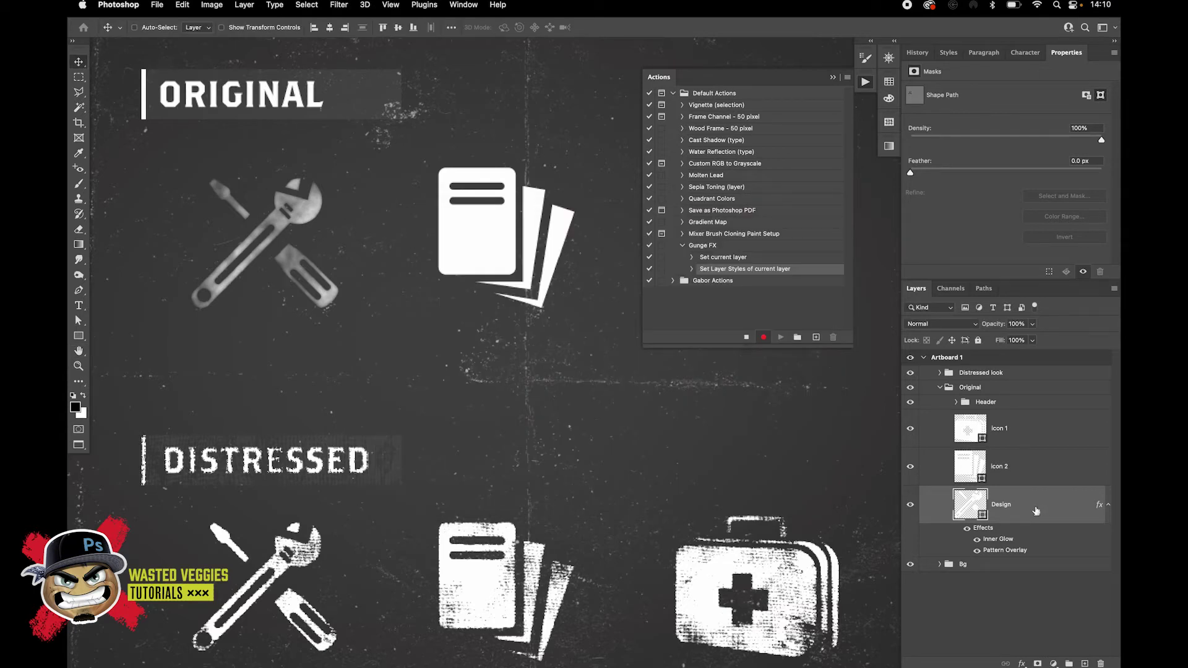
Put the Design layer in a new group and name the group "Design"
{"action": "left_click_drag", "start_coordinate": [1026, 506], "coordinate": [1068, 662]}
{"action": "double_click", "coordinate": [991, 492]}
{"action": "type", "text": "De"}
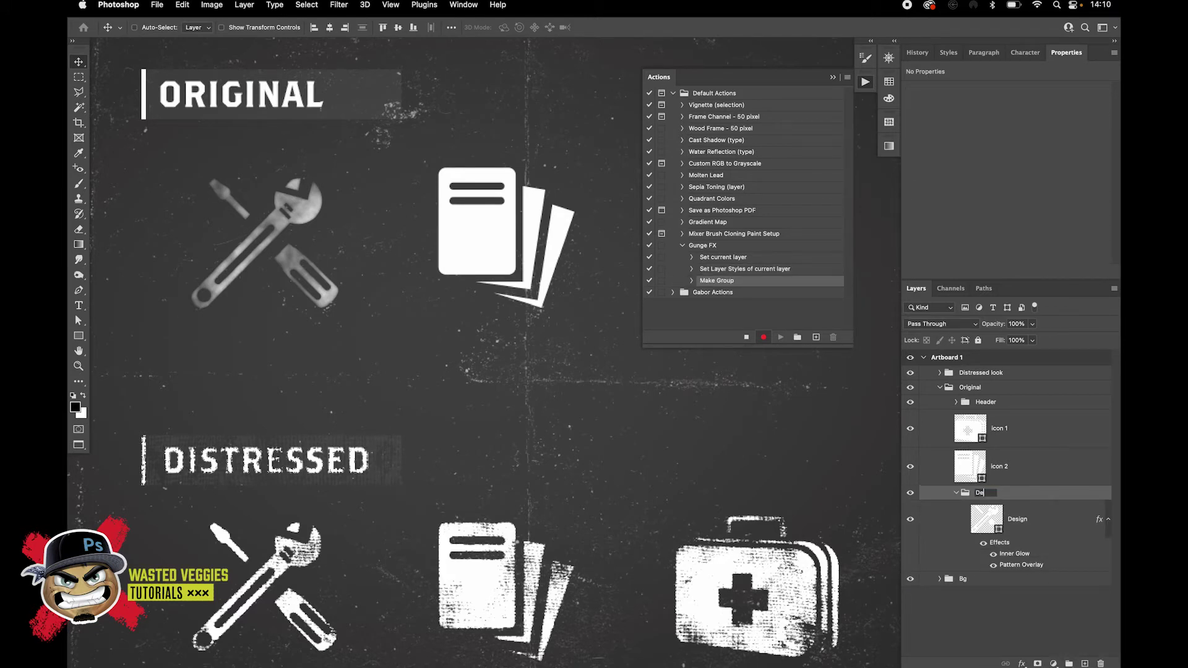
{"action": "type", "text": "sign"}
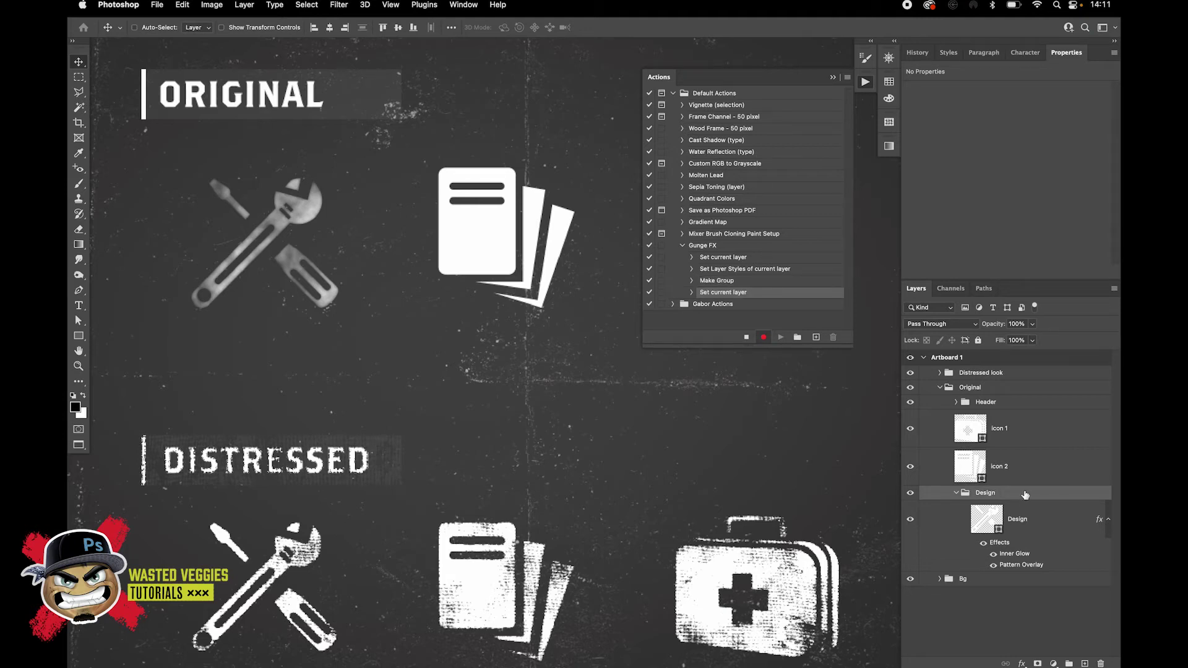
Add a Pattern Overlay to the Design group using the lighter pattern from the Fabric folder and Hard Mix blend mode, and apply it
{"action": "double_click", "coordinate": [1025, 498]}
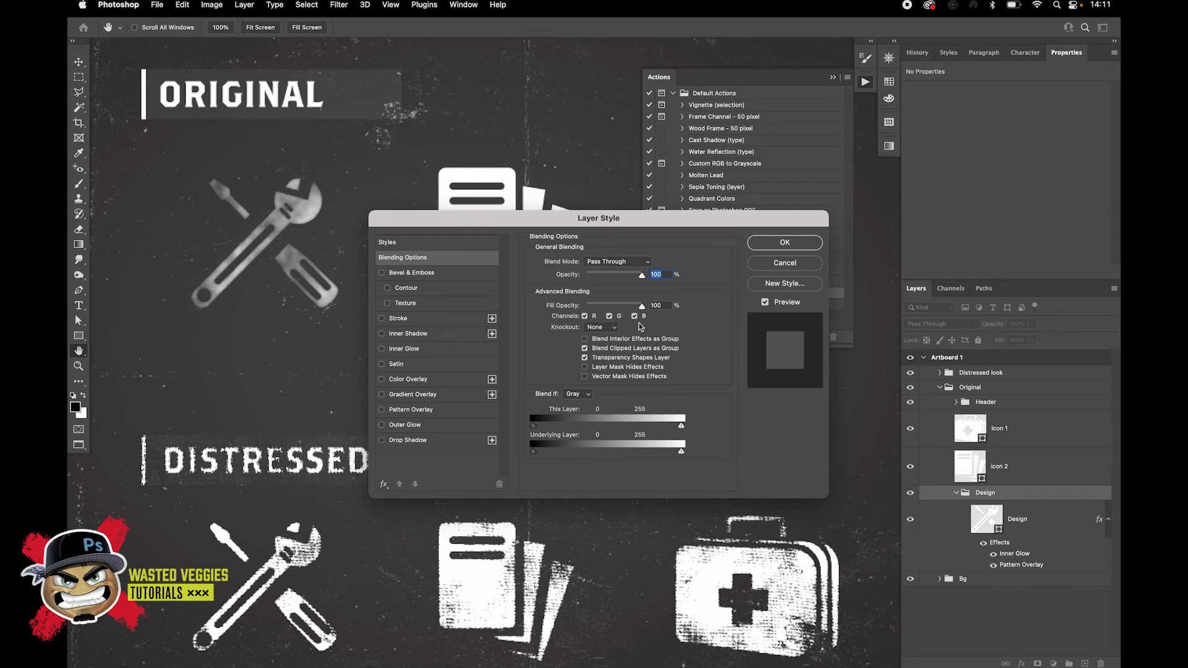
{"action": "left_click", "coordinate": [381, 409]}
{"action": "left_click", "coordinate": [402, 410]}
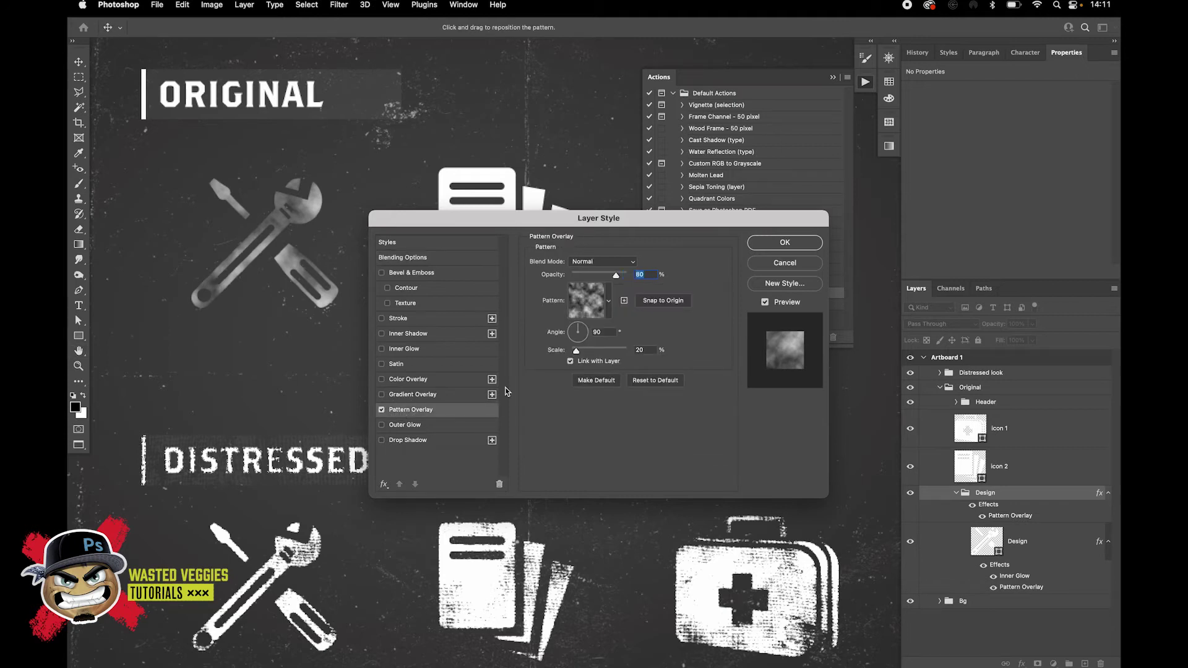
{"action": "left_click", "coordinate": [601, 261]}
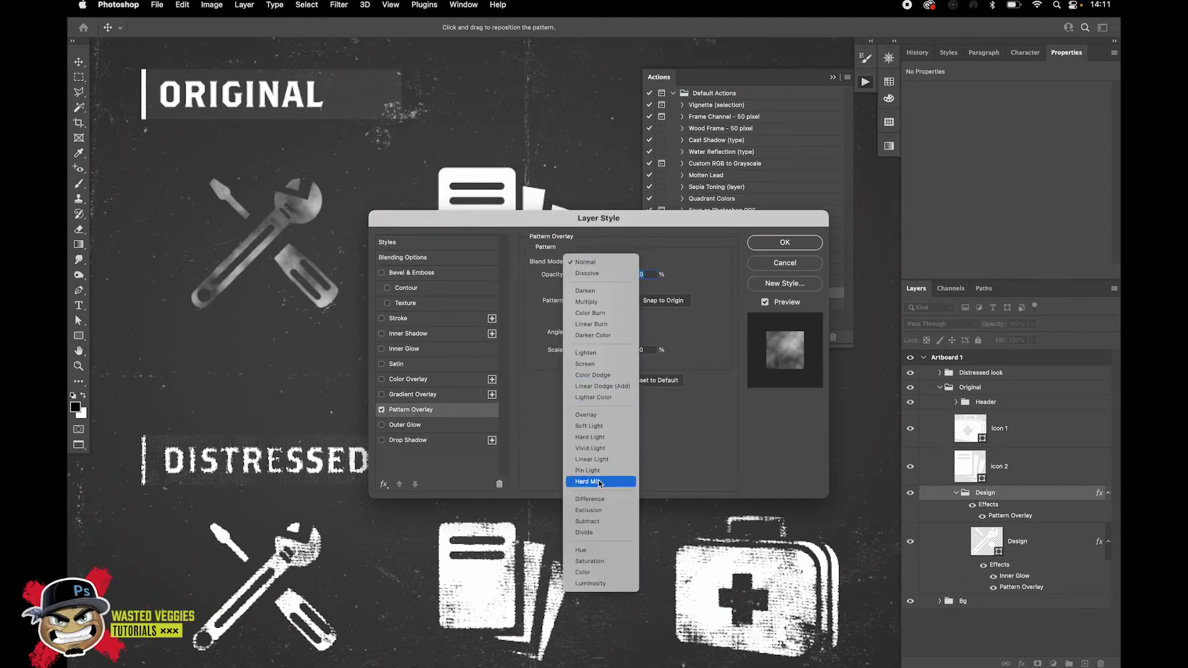
{"action": "left_click", "coordinate": [688, 429]}
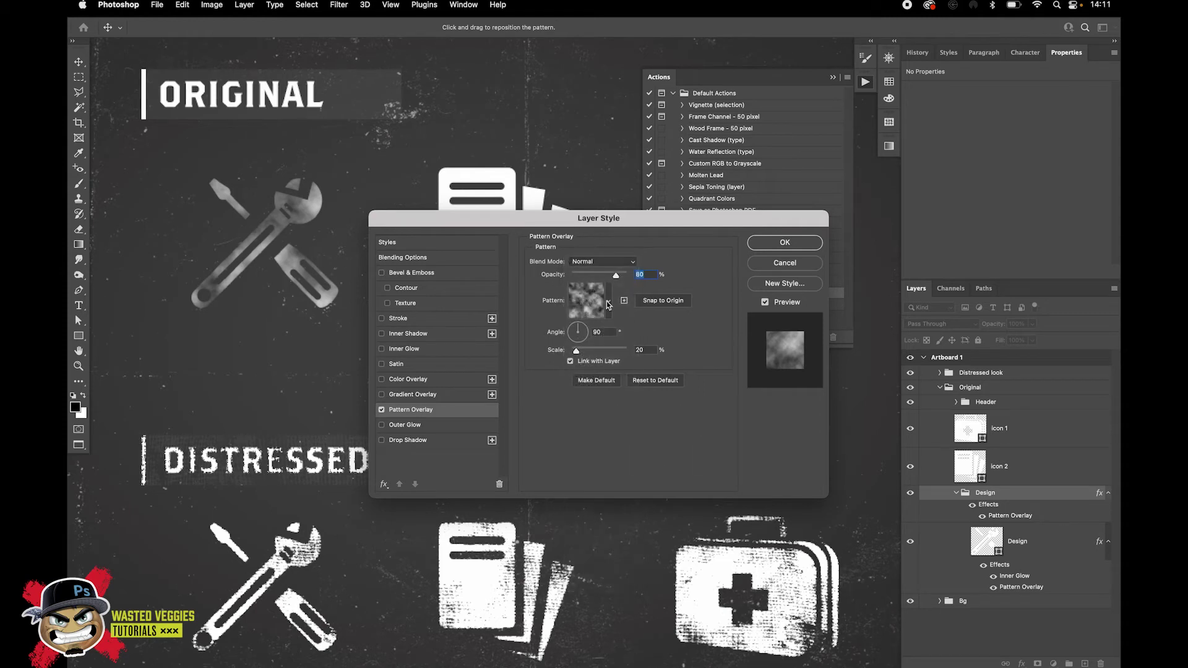
{"action": "left_click", "coordinate": [607, 303]}
{"action": "scroll", "coordinate": [552, 446], "scroll_direction": "down", "scroll_amount": 3}
{"action": "left_click", "coordinate": [581, 453]}
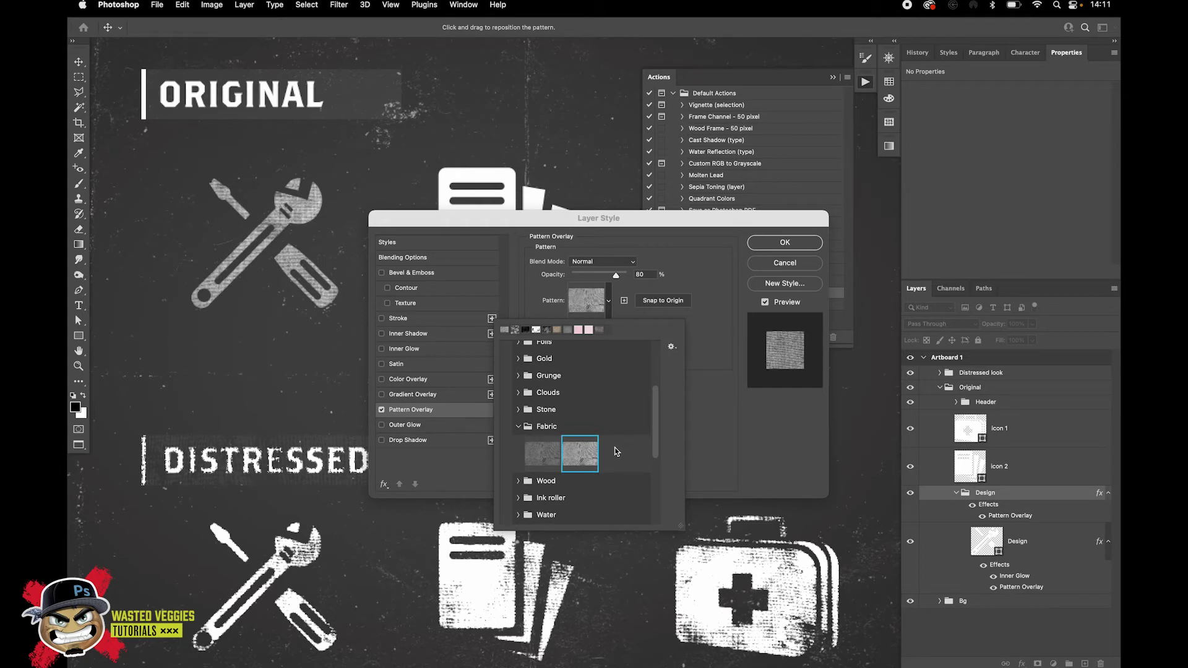
{"action": "left_click", "coordinate": [724, 400]}
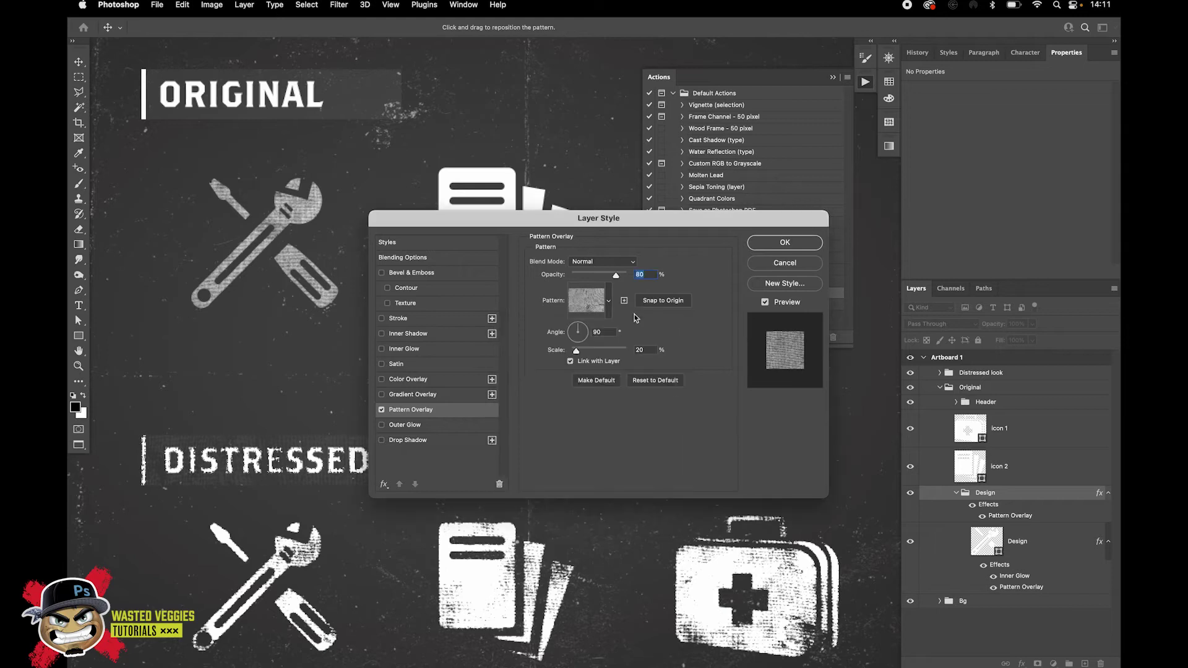
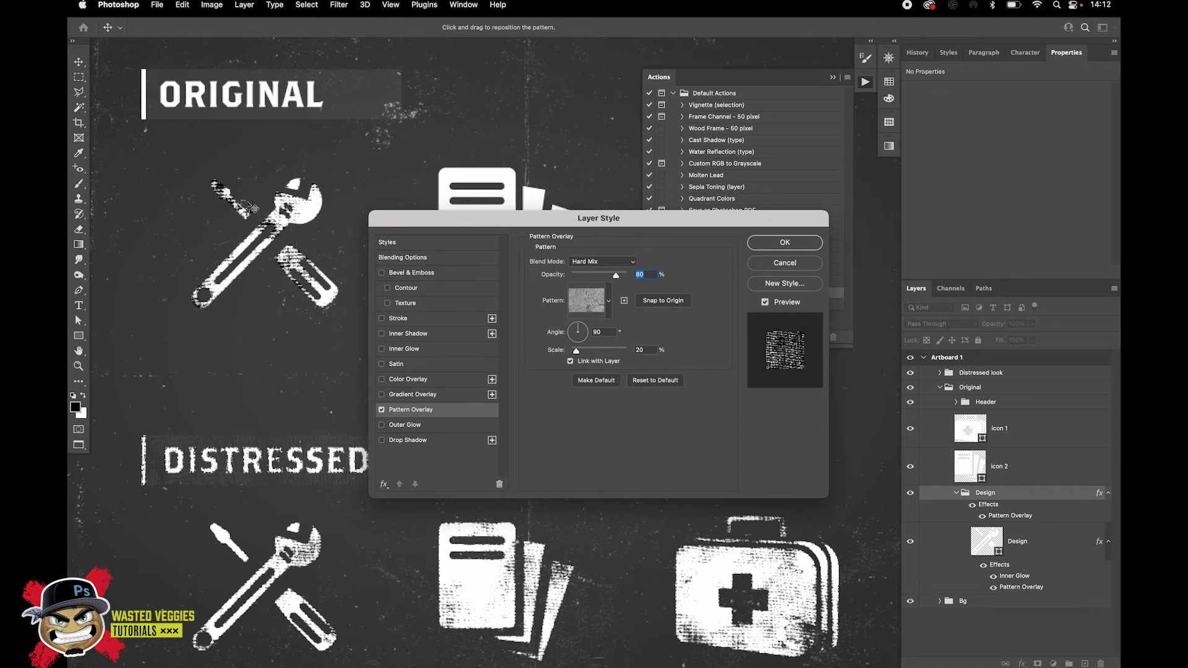
{"action": "left_click", "coordinate": [775, 243]}
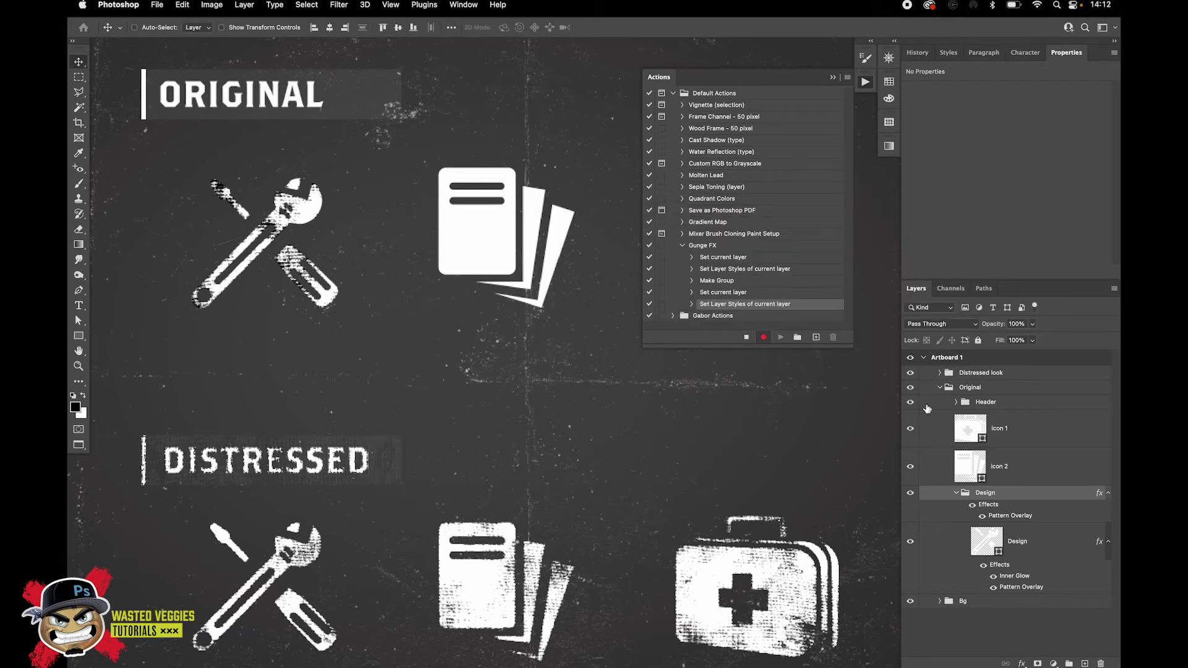
Nest the Design group in a new group named "Design" and set the outer group's blend mode to Screen
{"action": "left_click_drag", "start_coordinate": [1027, 495], "coordinate": [1069, 663]}
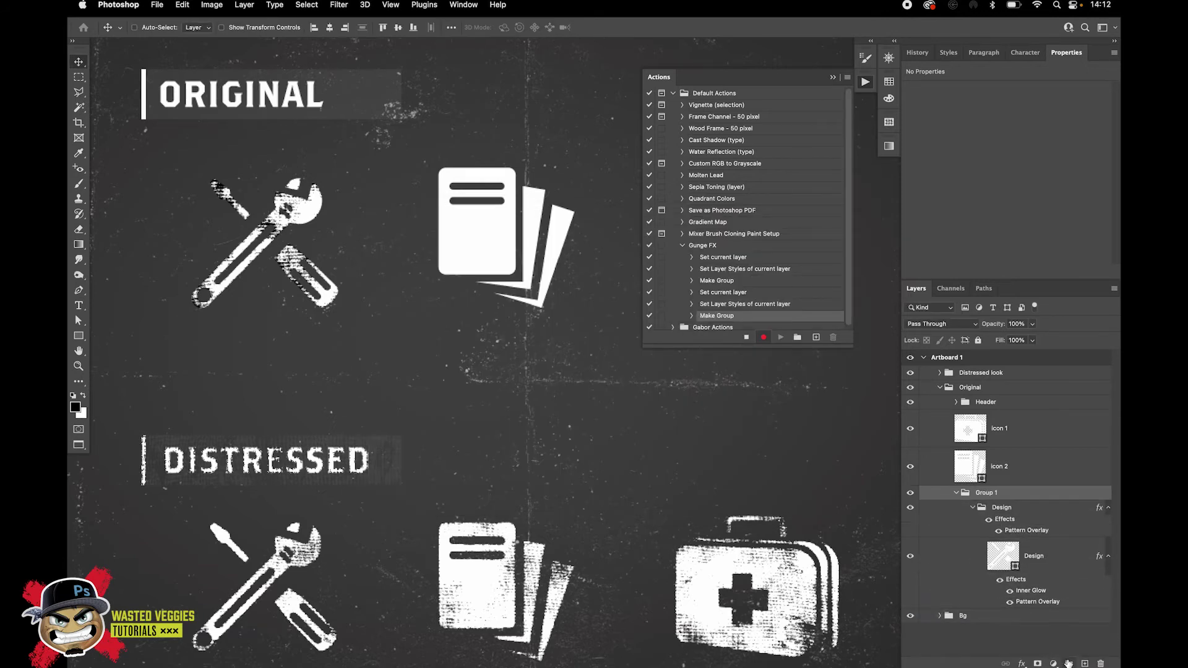
{"action": "double_click", "coordinate": [991, 493]}
{"action": "type", "text": "Design"}
{"action": "key", "text": "Return"}
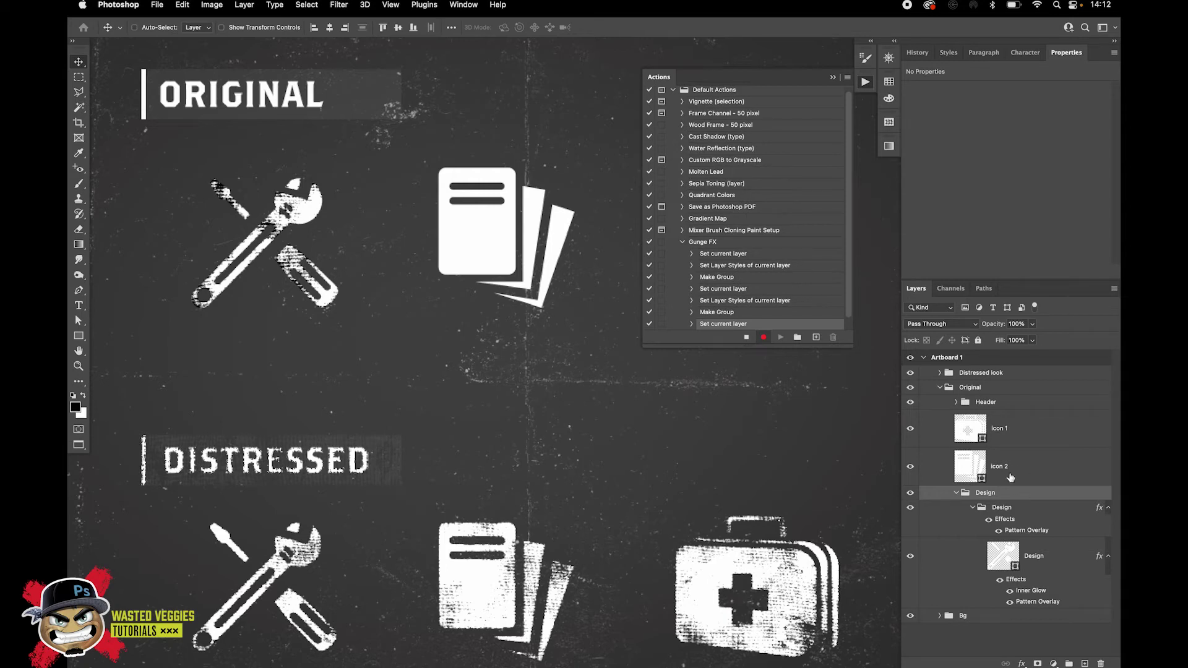
{"action": "left_click", "coordinate": [938, 326]}
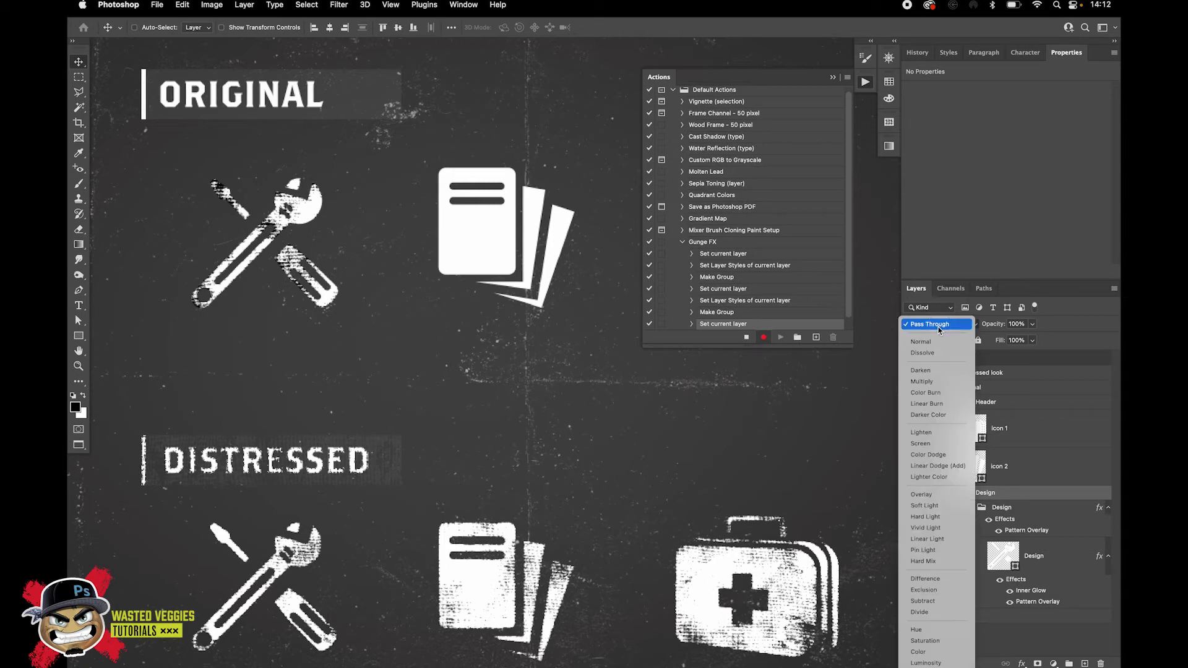
{"action": "left_click", "coordinate": [934, 444]}
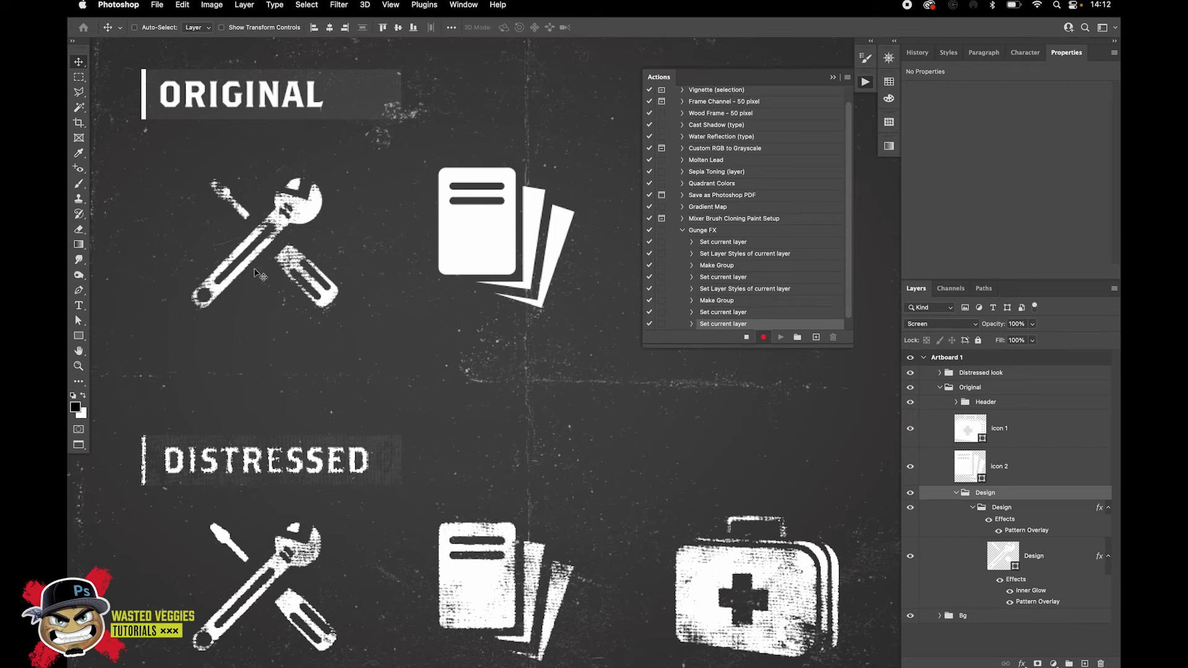
Try 100% opacity on the Design layer's Pattern Overlay and return it to 80%
{"action": "double_click", "coordinate": [1038, 601]}
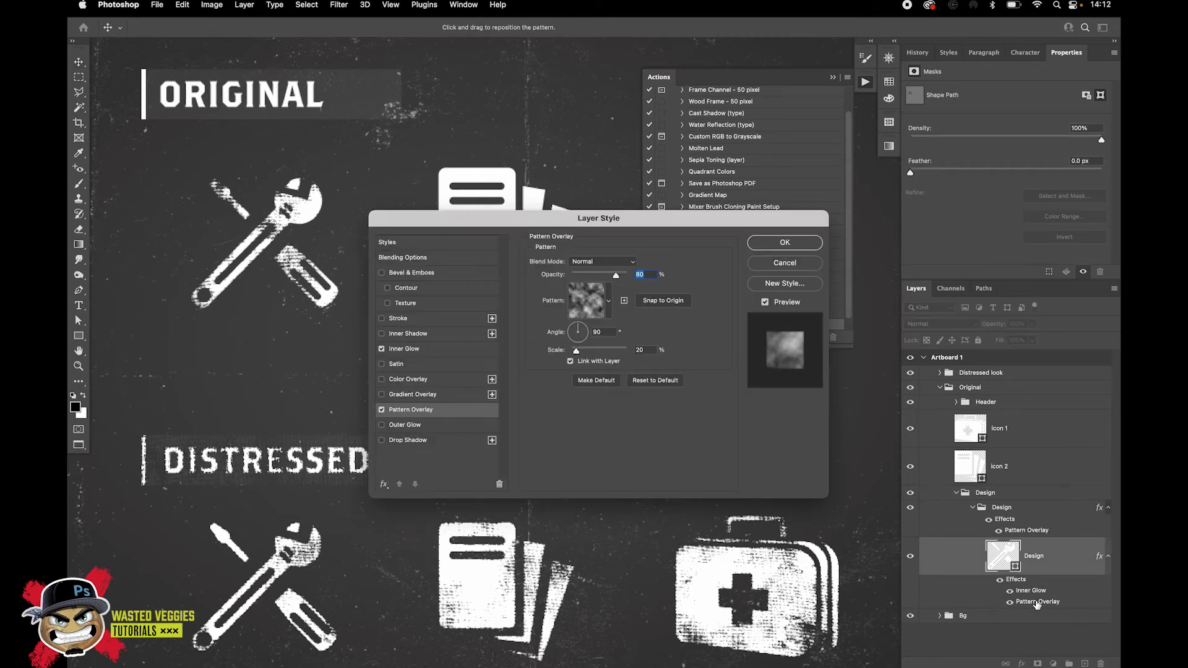
{"action": "left_click", "coordinate": [642, 278]}
{"action": "key", "text": "shift+Up"}
{"action": "key", "text": "shift+Up"}
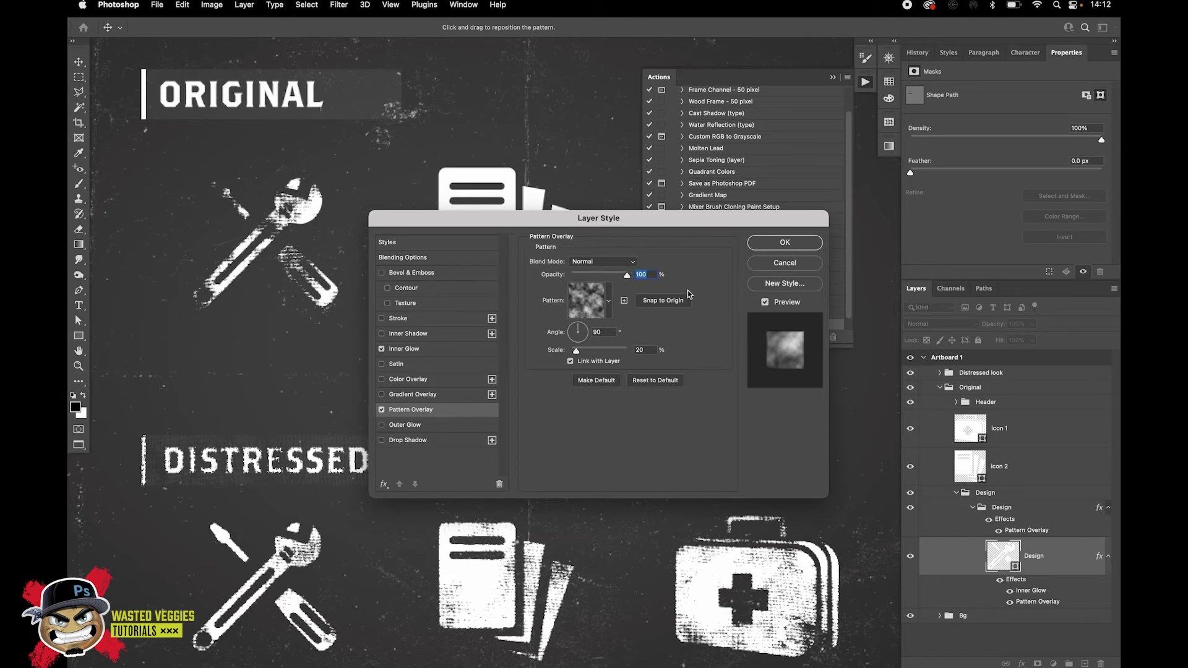
{"action": "key", "text": "shift+Down"}
{"action": "key", "text": "shift+Down"}
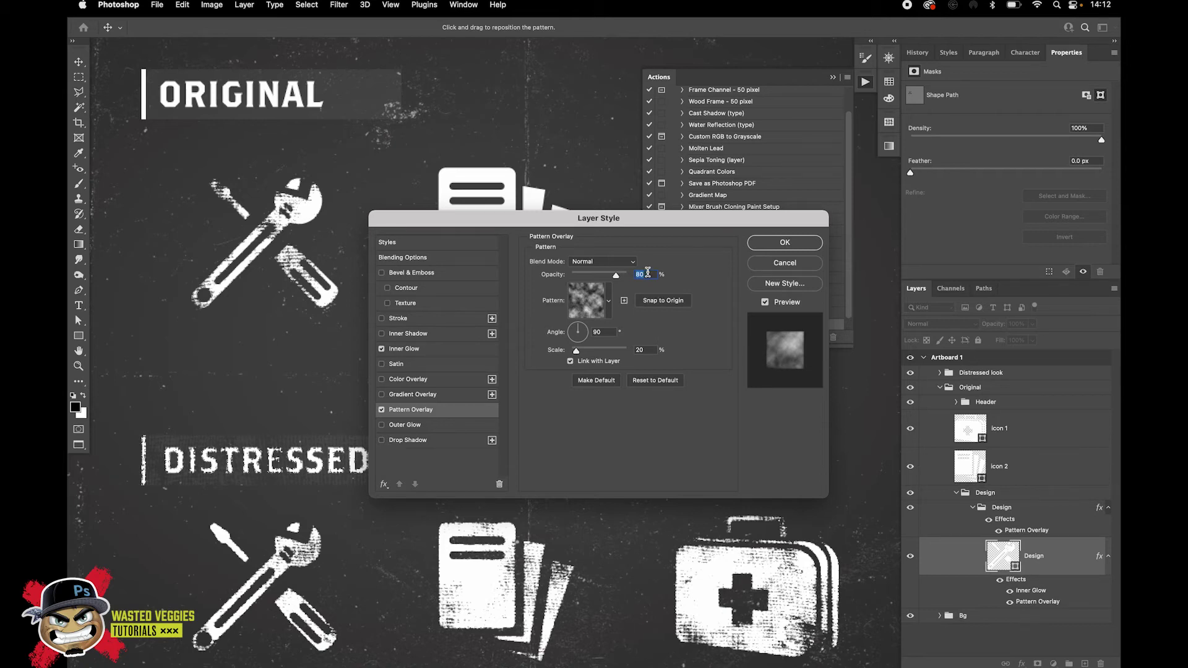
{"action": "left_click", "coordinate": [784, 242]}
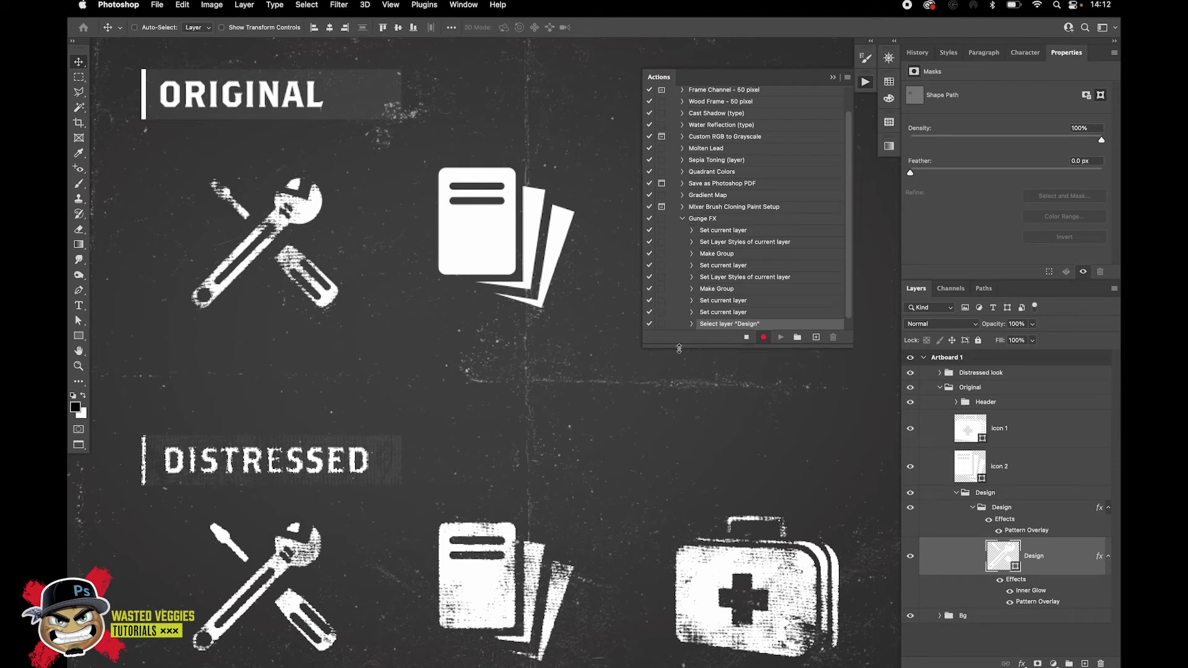
Stop recording the Gunge FX action and play it on the Icon 2 layer
{"action": "left_click", "coordinate": [746, 338]}
{"action": "left_click", "coordinate": [697, 220]}
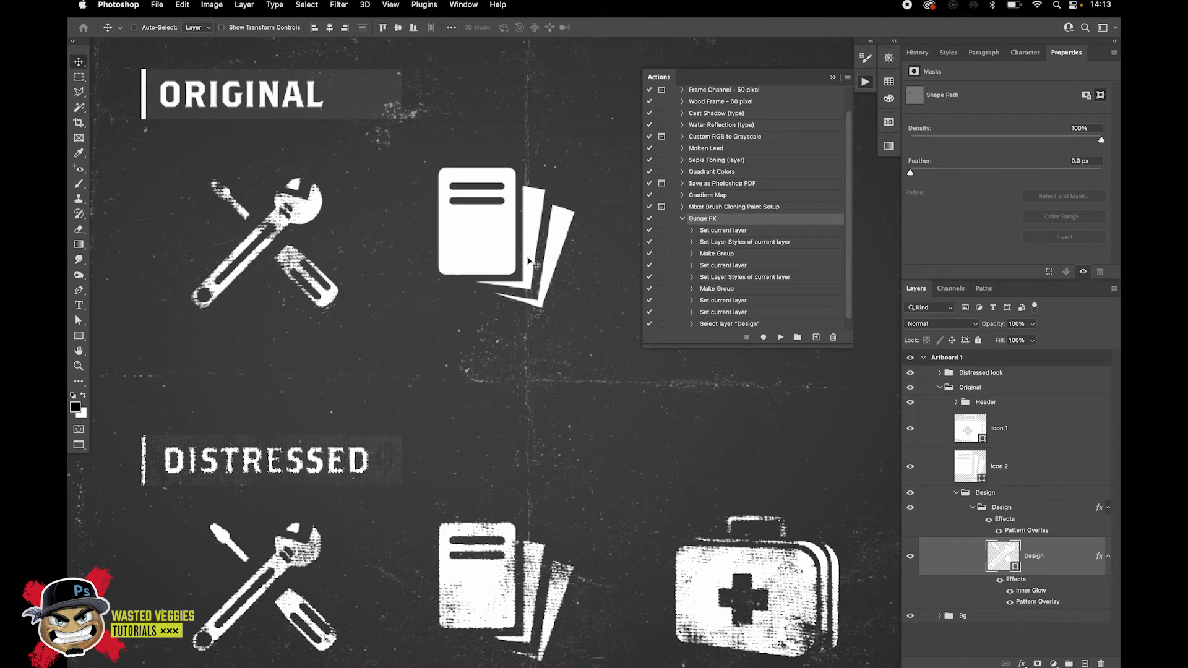
{"action": "left_click", "coordinate": [1036, 468]}
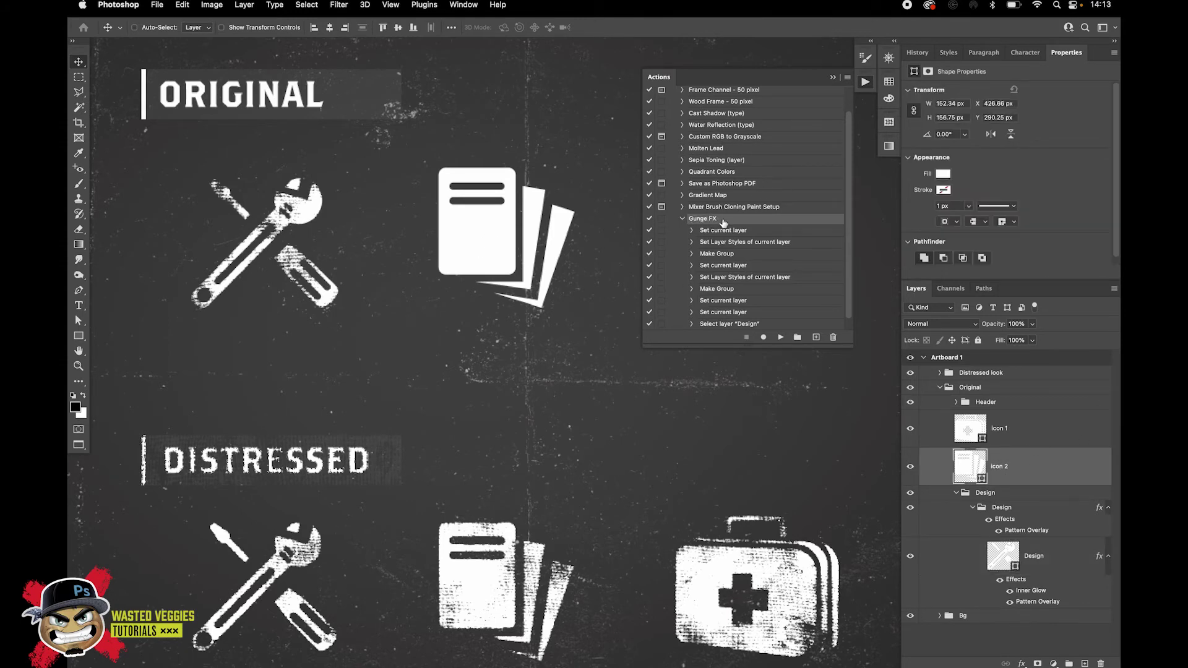
{"action": "left_click", "coordinate": [780, 338]}
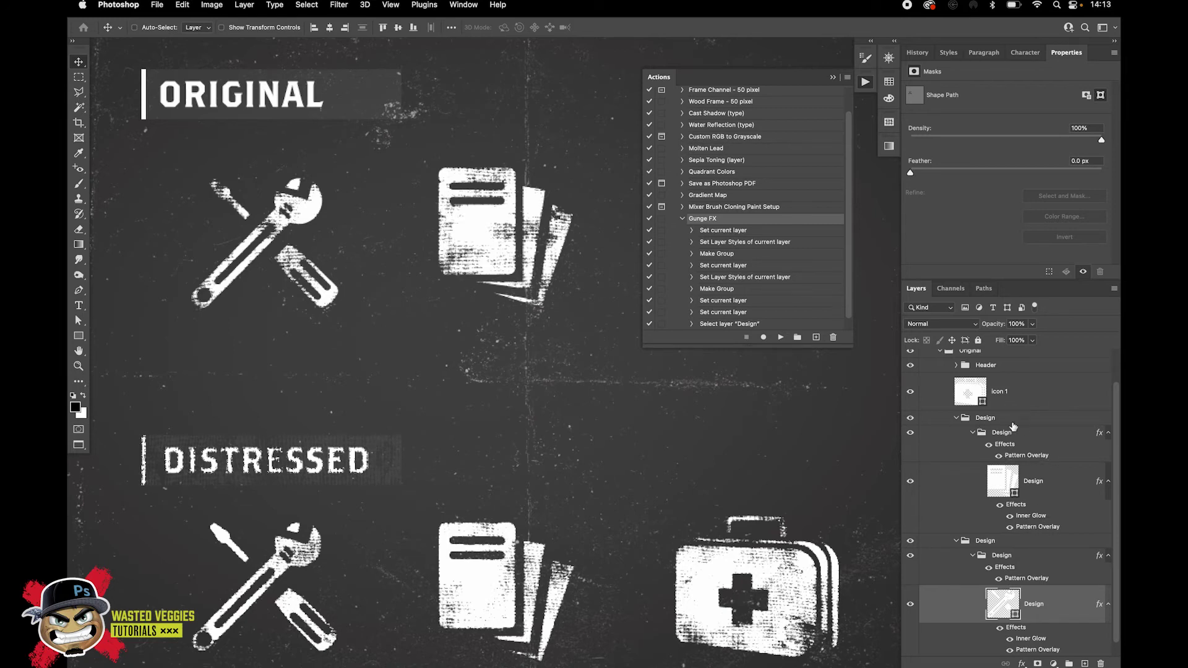
Try the dark red 832121 on the Color Fill 3 background layer and discard the colour change
{"action": "left_click_drag", "start_coordinate": [694, 424], "coordinate": [544, 416]}
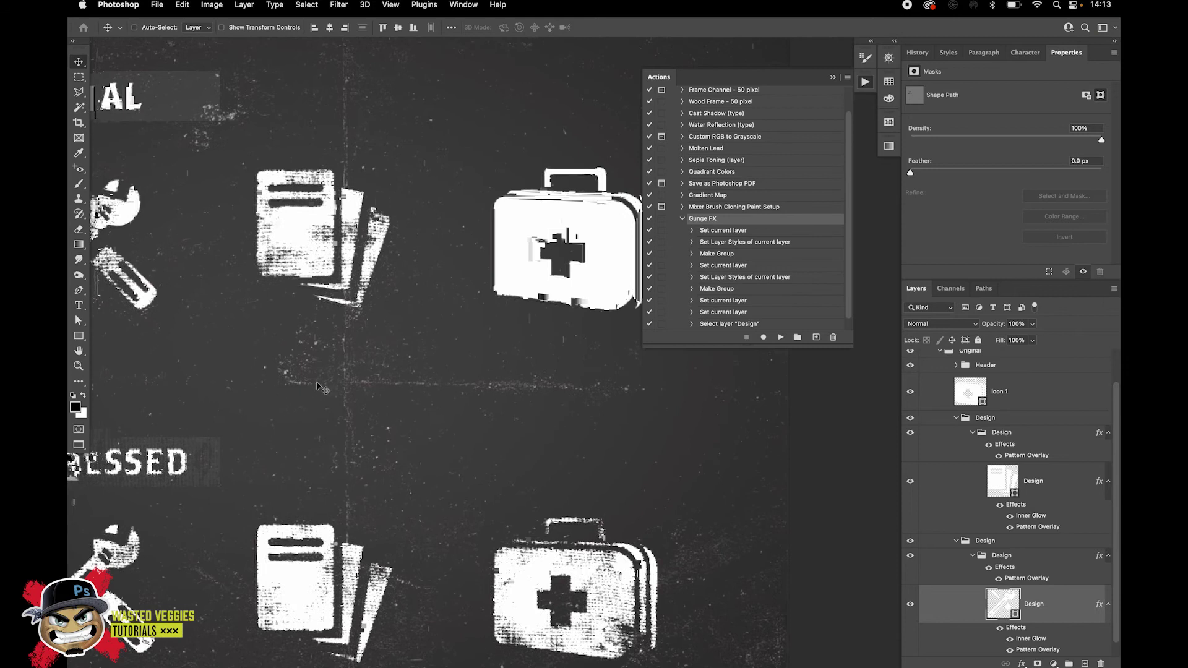
{"action": "scroll", "coordinate": [968, 576], "scroll_direction": "down", "scroll_amount": 3}
{"action": "double_click", "coordinate": [970, 637]}
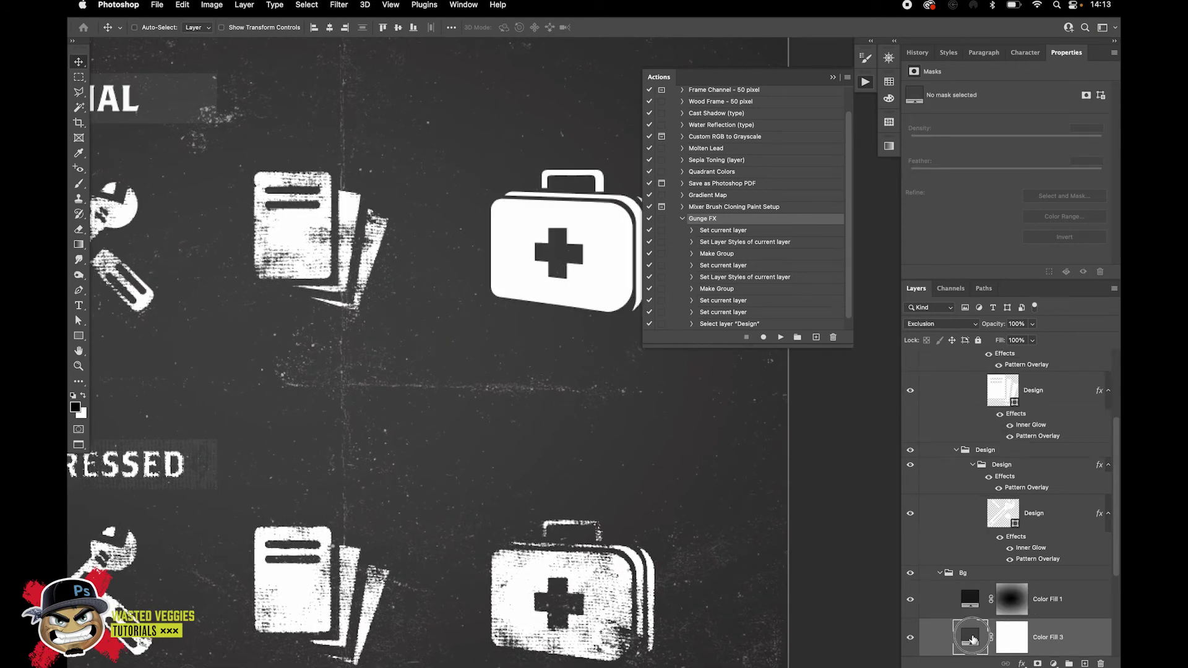
{"action": "mouse_move", "coordinate": [926, 490]}
{"action": "left_mouse_down"}
{"action": "mouse_move", "coordinate": [910, 493]}
{"action": "mouse_move", "coordinate": [925, 490]}
{"action": "left_mouse_up"}
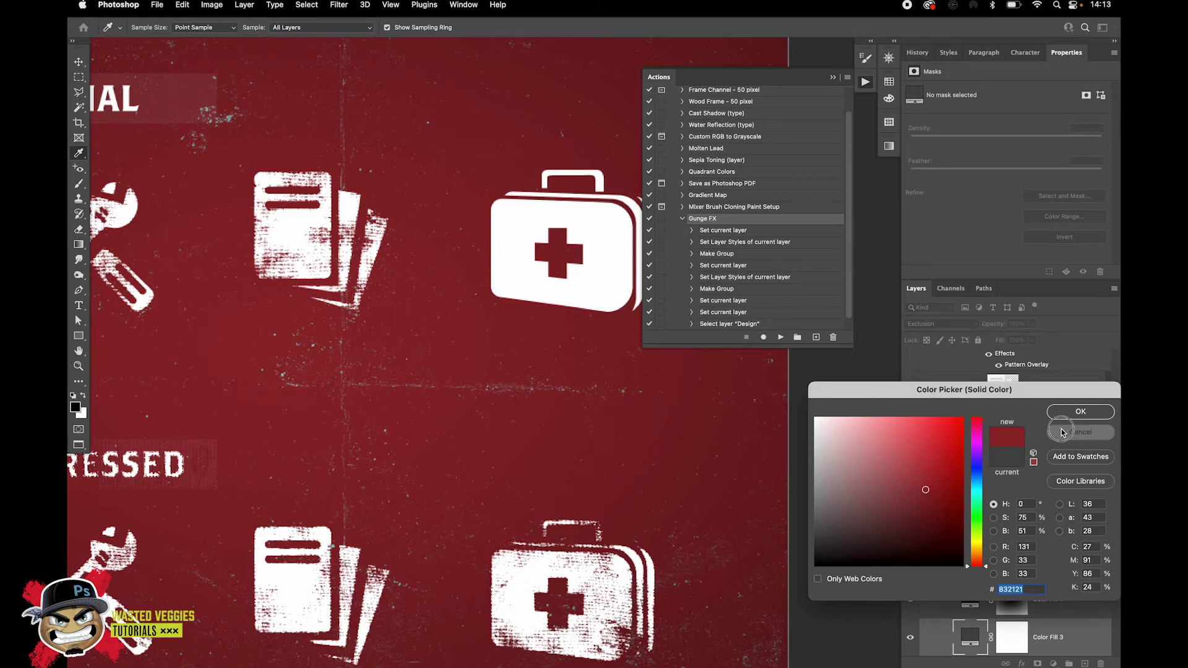
{"action": "left_click", "coordinate": [1080, 432]}
Select the first-aid kit icon's layer, Icon 1, and play the Gunge FX action on it
{"action": "left_click", "coordinate": [610, 227], "text": "super"}
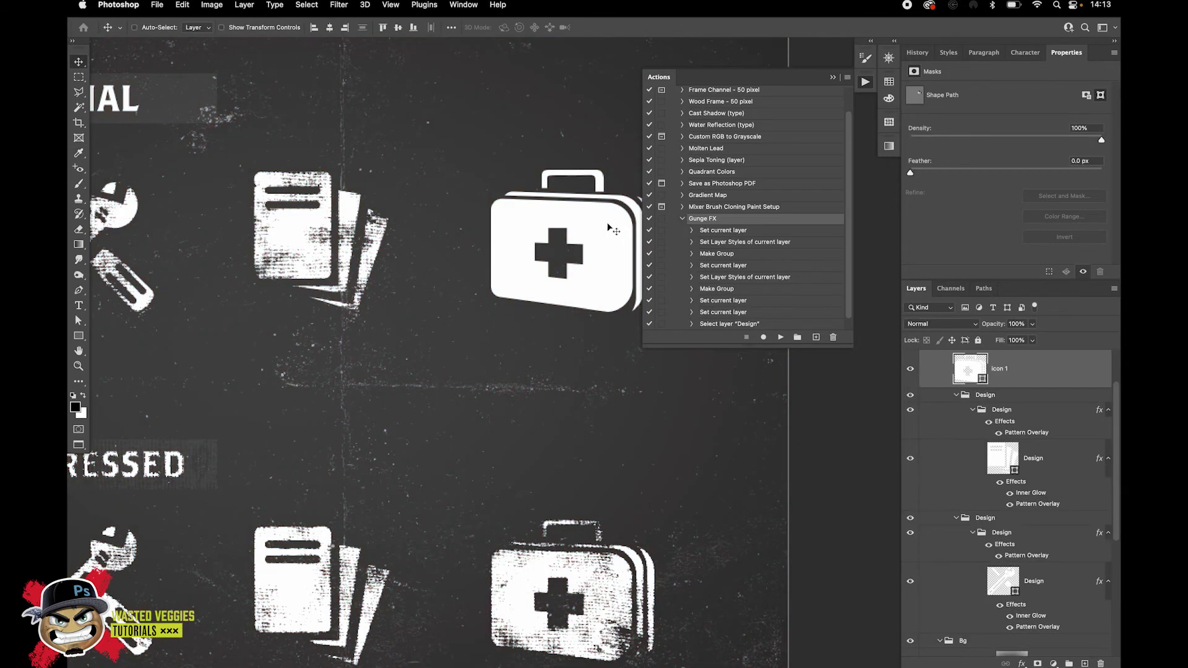
{"action": "scroll", "coordinate": [1033, 382], "scroll_direction": "up", "scroll_amount": 2}
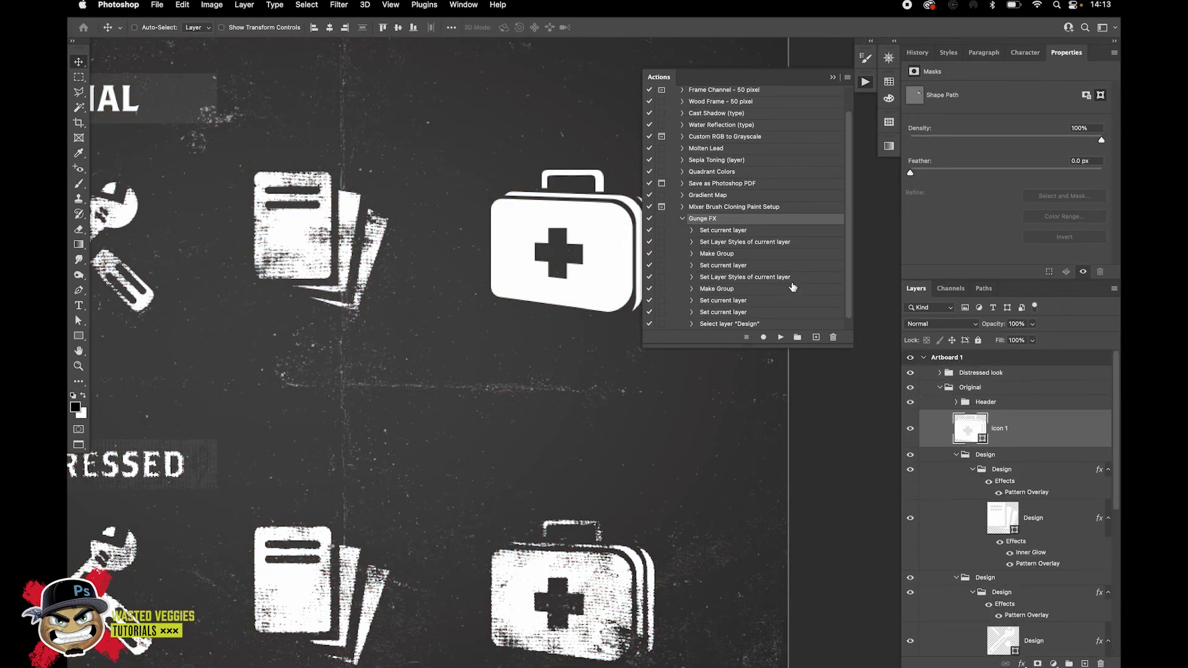
{"action": "left_click", "coordinate": [780, 336]}
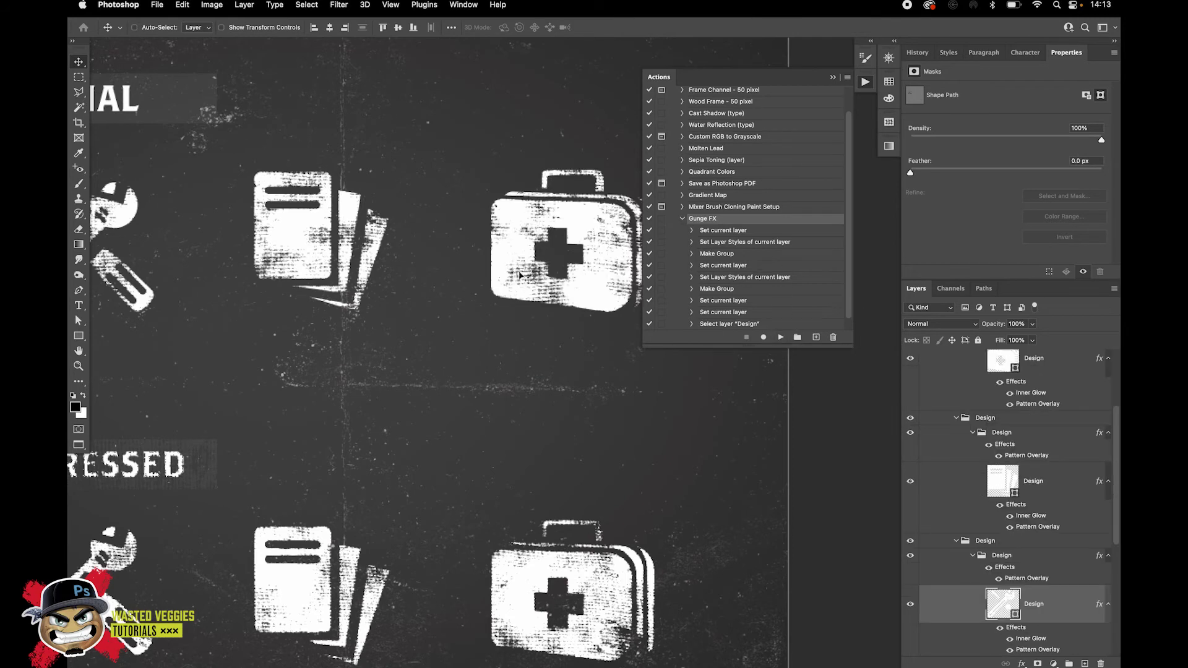
Try a higher Pattern Overlay opacity on the tools icon's inner Design group and discard the change
{"action": "left_click_drag", "start_coordinate": [557, 259], "coordinate": [467, 264]}
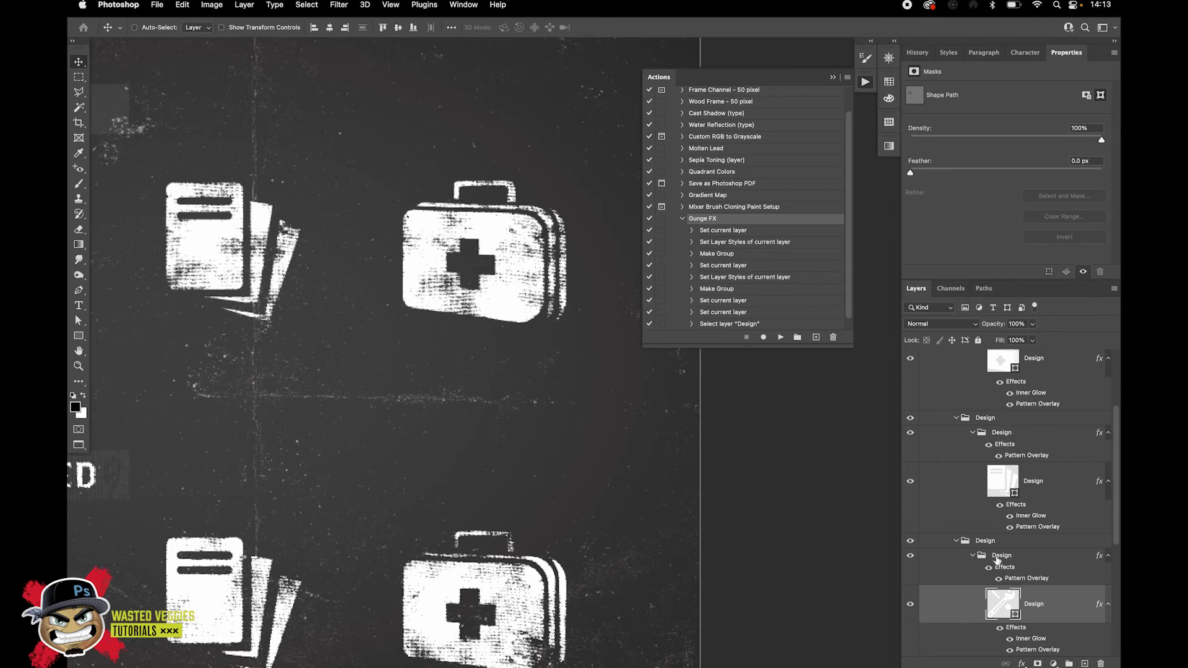
{"action": "double_click", "coordinate": [1029, 579]}
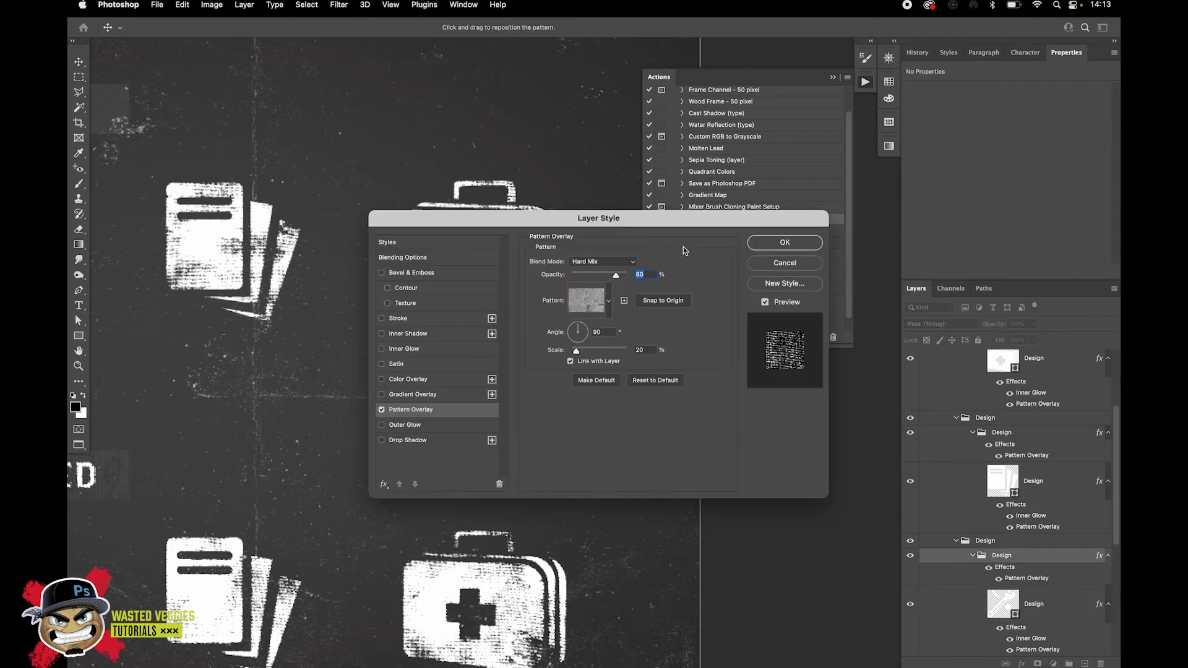
{"action": "left_click_drag", "start_coordinate": [654, 230], "coordinate": [875, 179]}
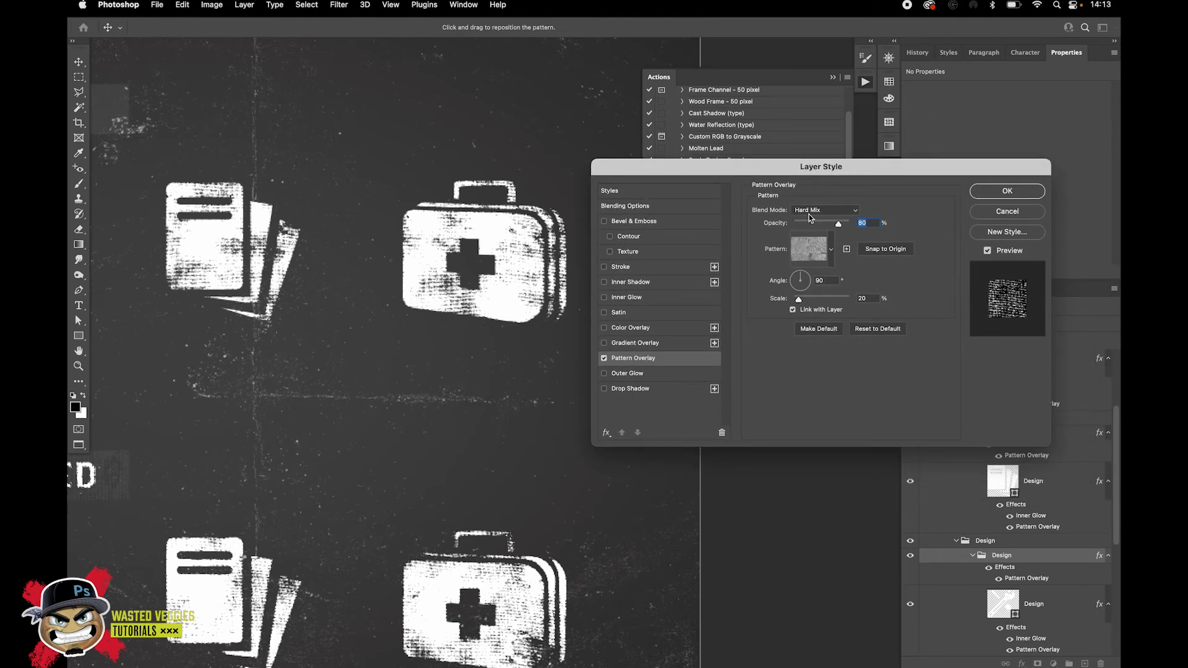
{"action": "left_click_drag", "start_coordinate": [839, 224], "coordinate": [850, 224]}
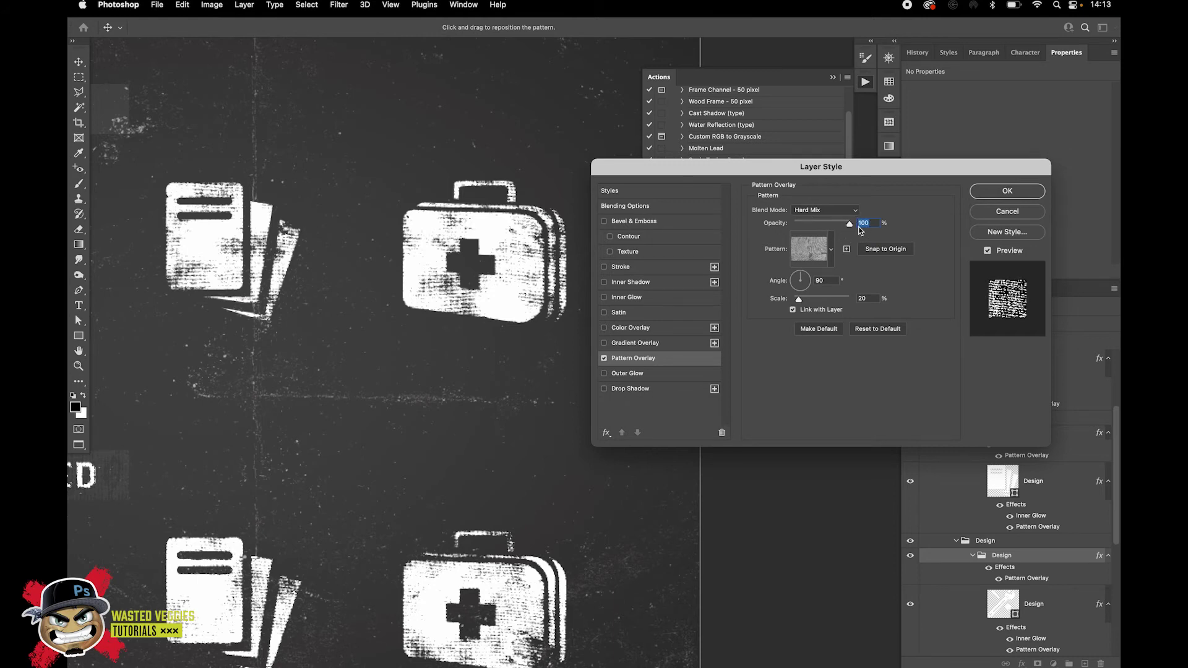
{"action": "left_click", "coordinate": [841, 226]}
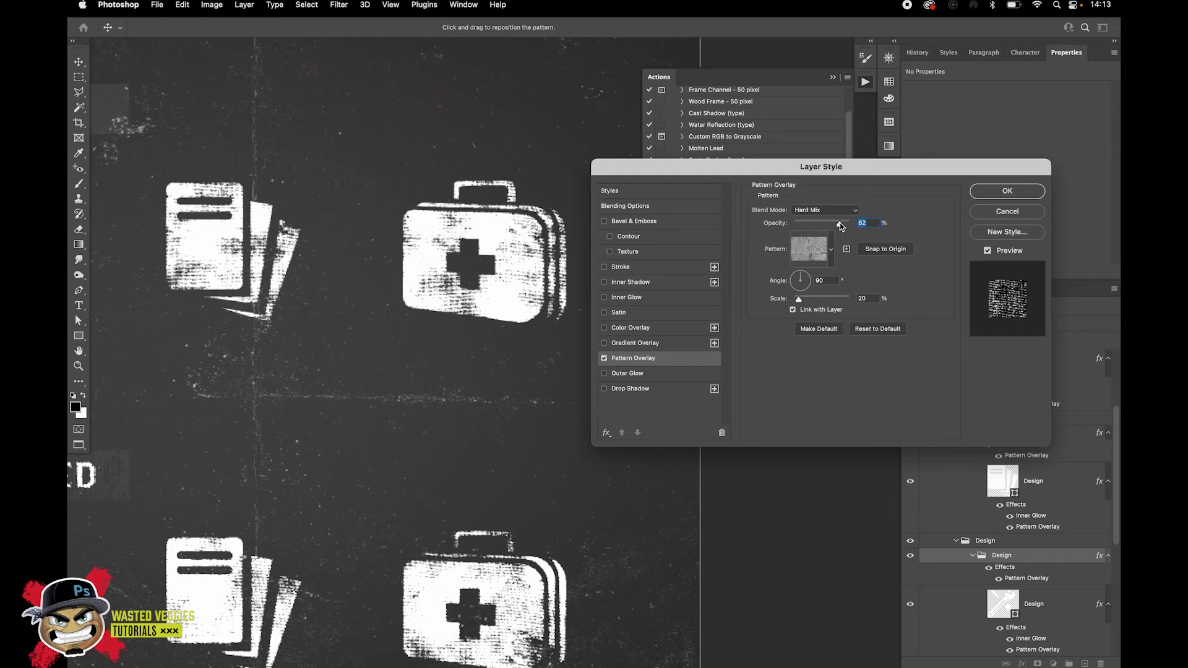
{"action": "left_click", "coordinate": [1004, 212]}
Try 100% Pattern Overlay opacity on the first-aid kit icon's inner Design group, restore it to 80% and accept the settings
{"action": "scroll", "coordinate": [1046, 424], "scroll_direction": "down", "scroll_amount": 1}
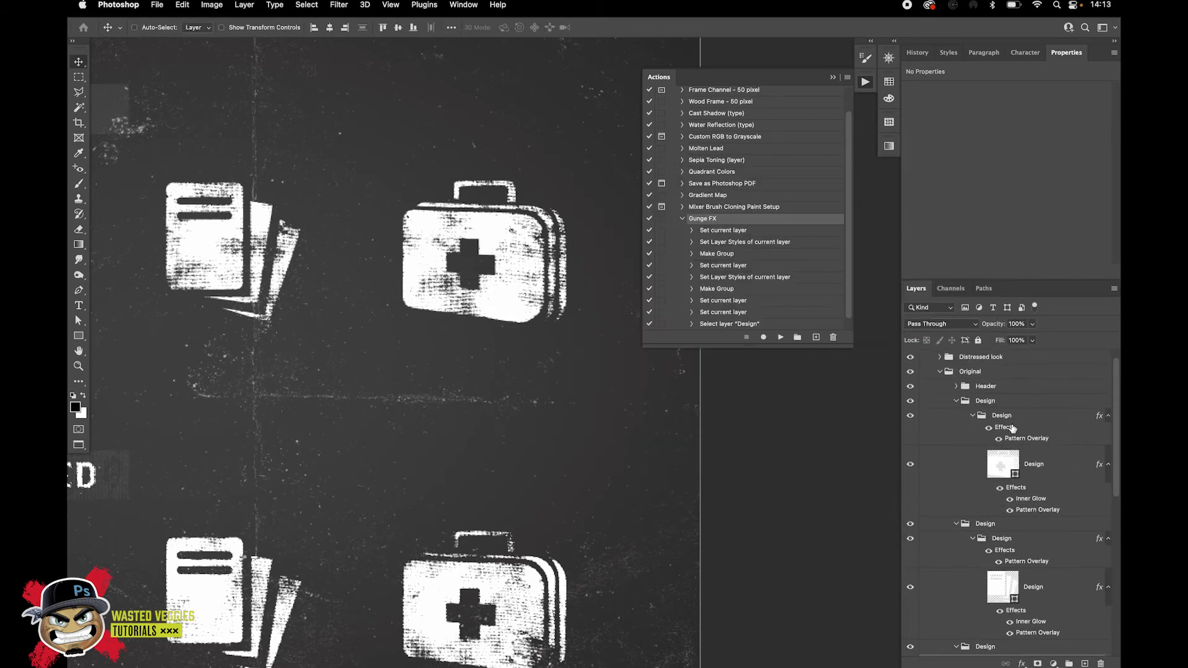
{"action": "double_click", "coordinate": [1031, 438]}
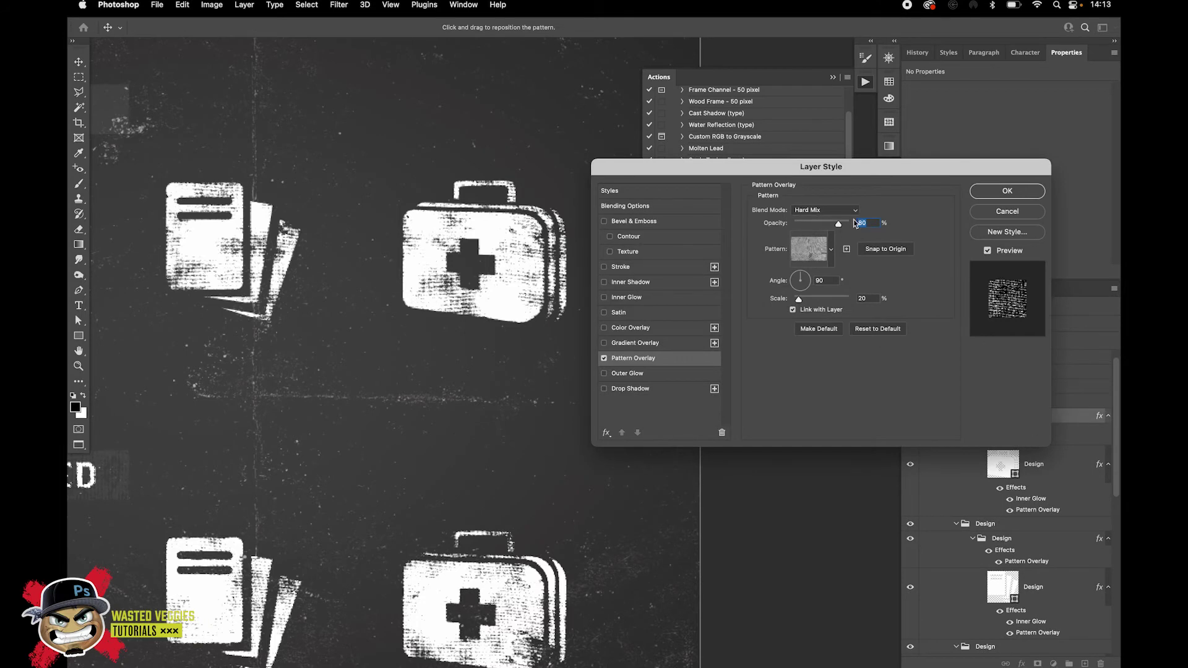
{"action": "left_click_drag", "start_coordinate": [840, 227], "coordinate": [860, 225]}
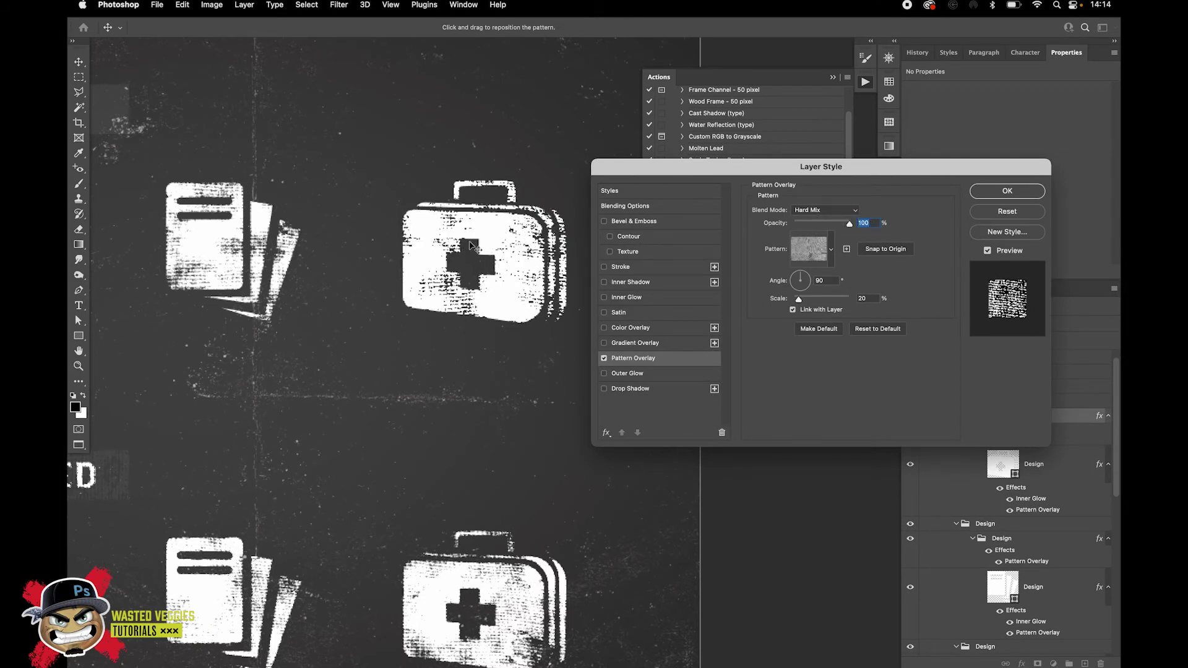
{"action": "scroll", "coordinate": [470, 247], "scroll_direction": "up", "scroll_amount": 1}
{"action": "left_click", "coordinate": [869, 224]}
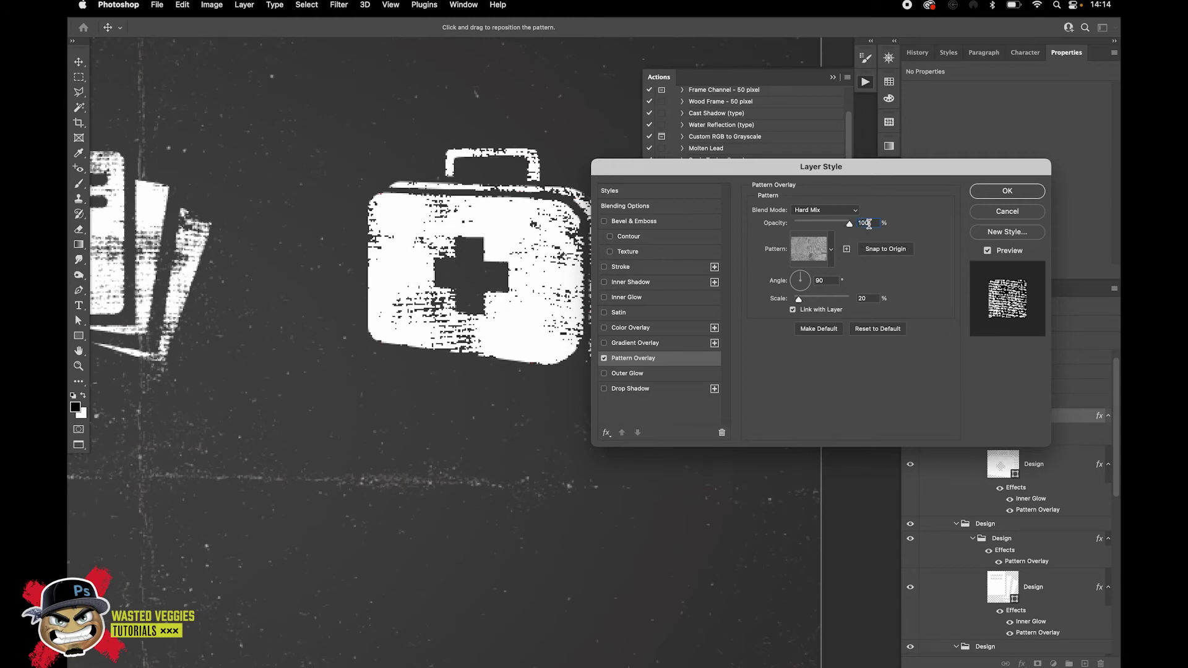
{"action": "key", "text": "shift+Down"}
{"action": "key", "text": "shift+Down"}
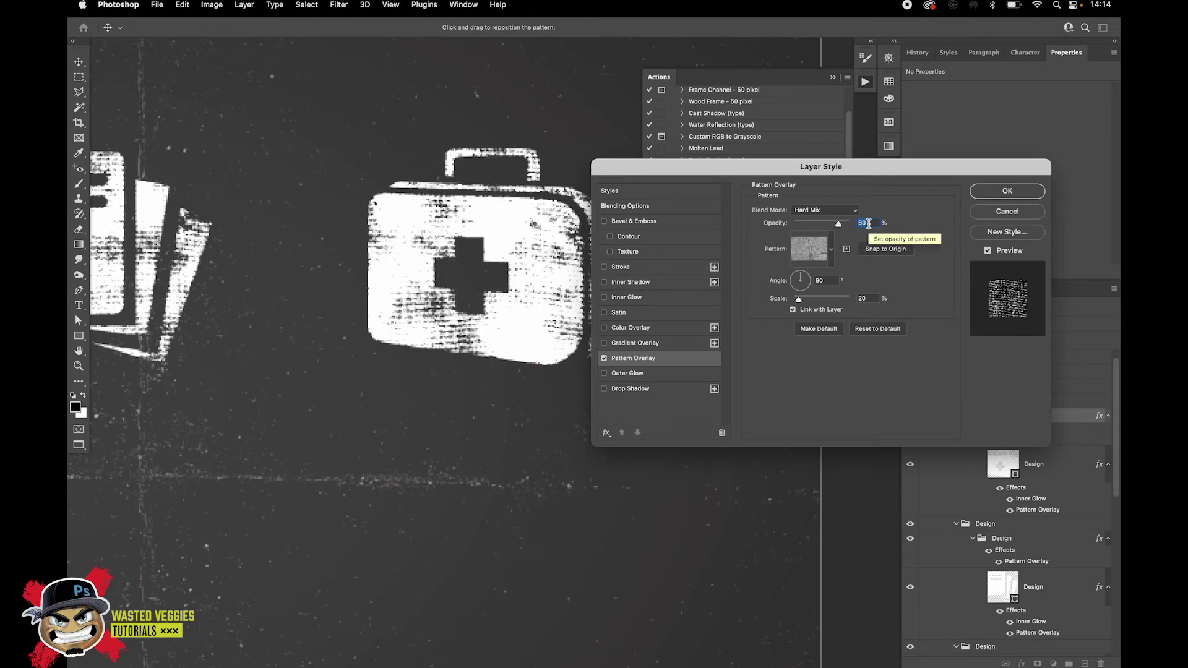
{"action": "left_click", "coordinate": [997, 194]}
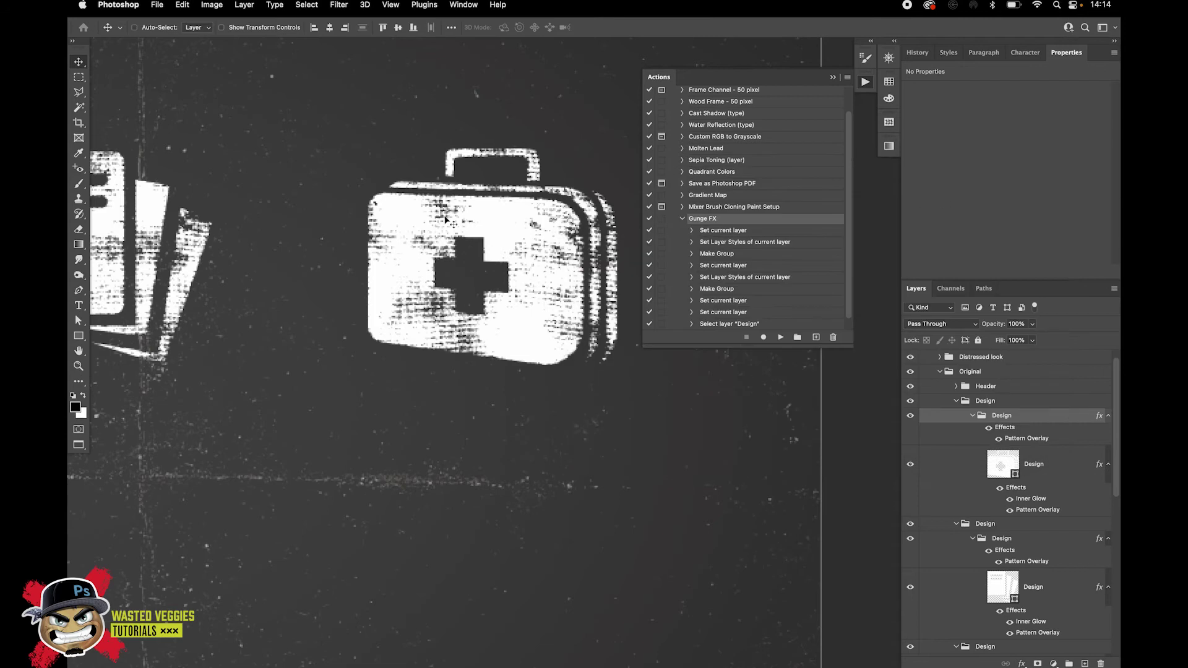
Open the Pattern Overlay settings of the first-aid kit's inner Design group and browse the pattern library, collapsing the Paper folder
{"action": "scroll", "coordinate": [445, 220], "scroll_direction": "down", "scroll_amount": 1}
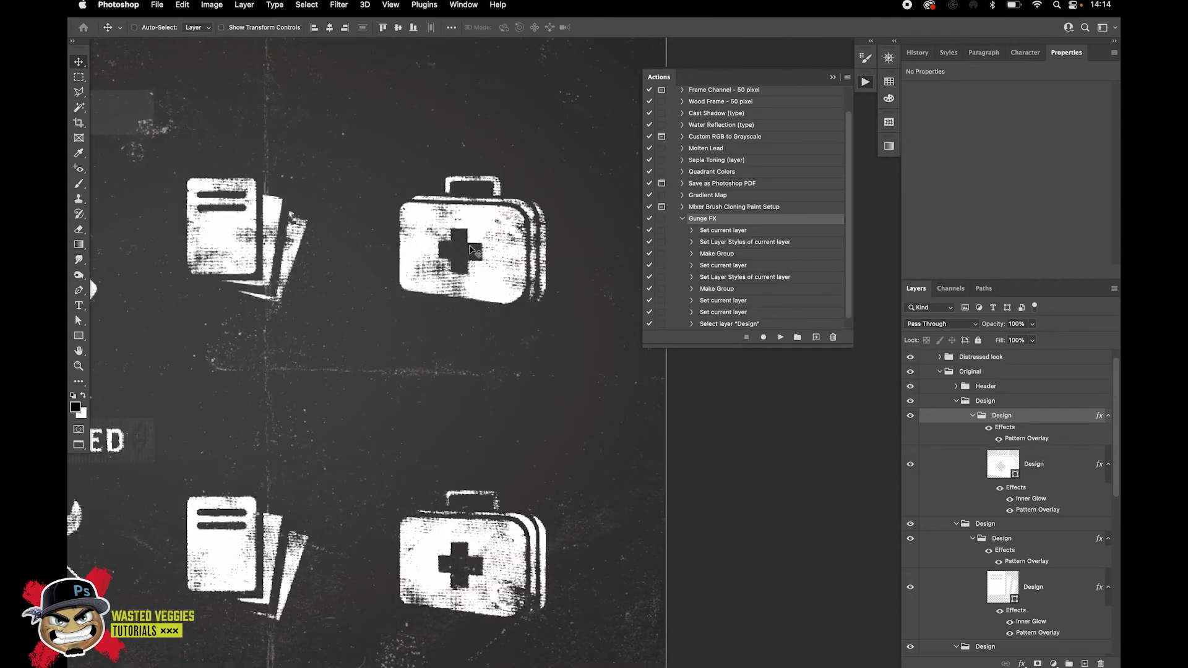
{"action": "scroll", "coordinate": [484, 263], "scroll_direction": "right", "scroll_amount": 3}
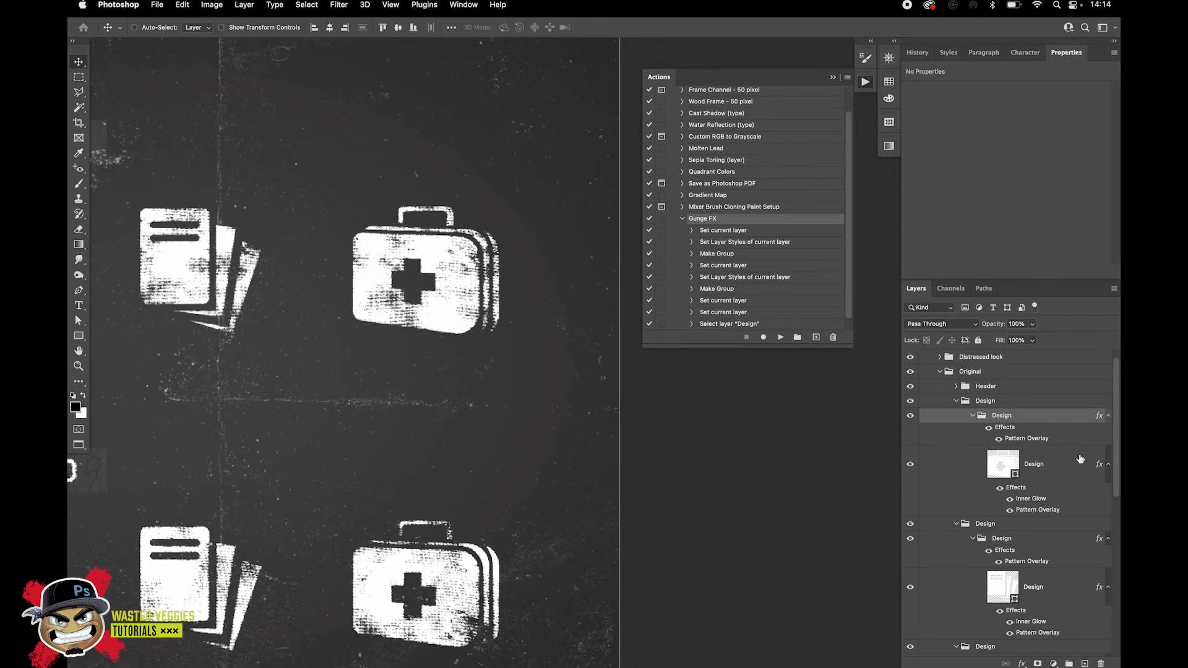
{"action": "double_click", "coordinate": [1036, 439]}
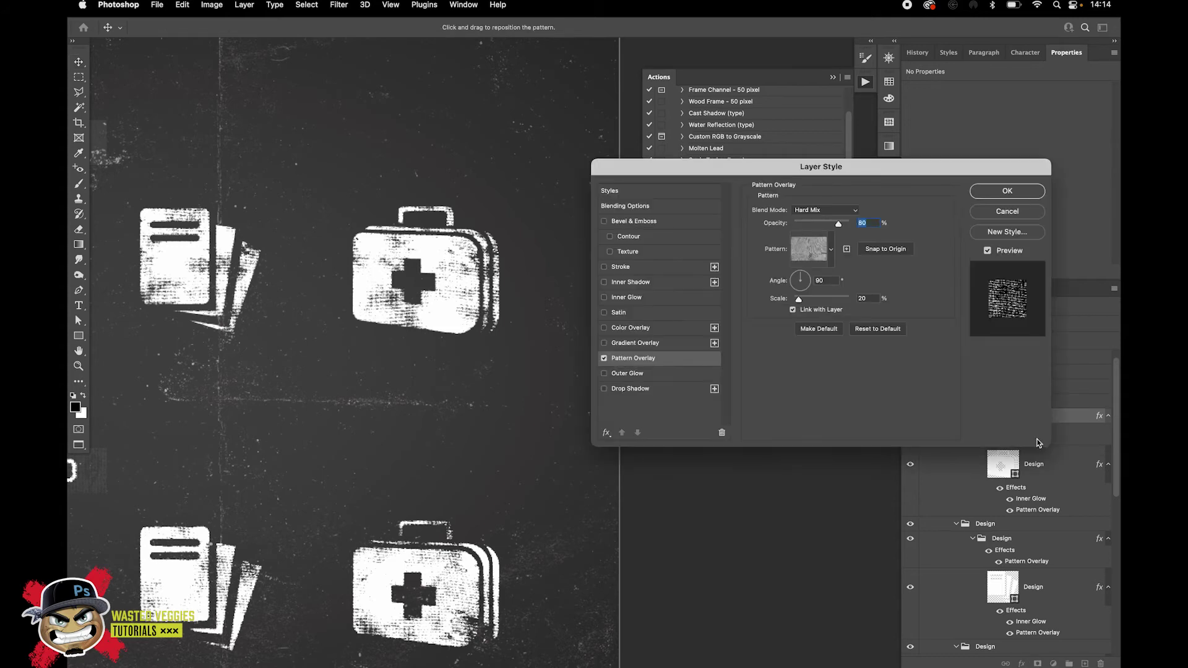
{"action": "left_click", "coordinate": [826, 251]}
{"action": "left_click", "coordinate": [742, 376]}
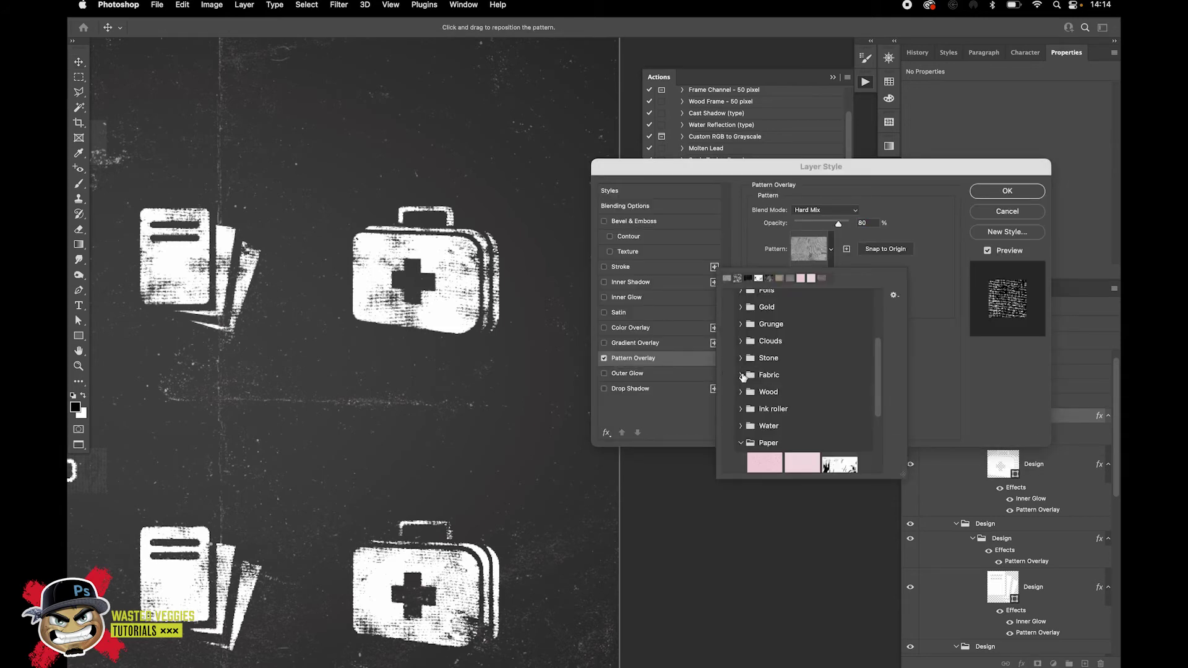
{"action": "left_click", "coordinate": [741, 443]}
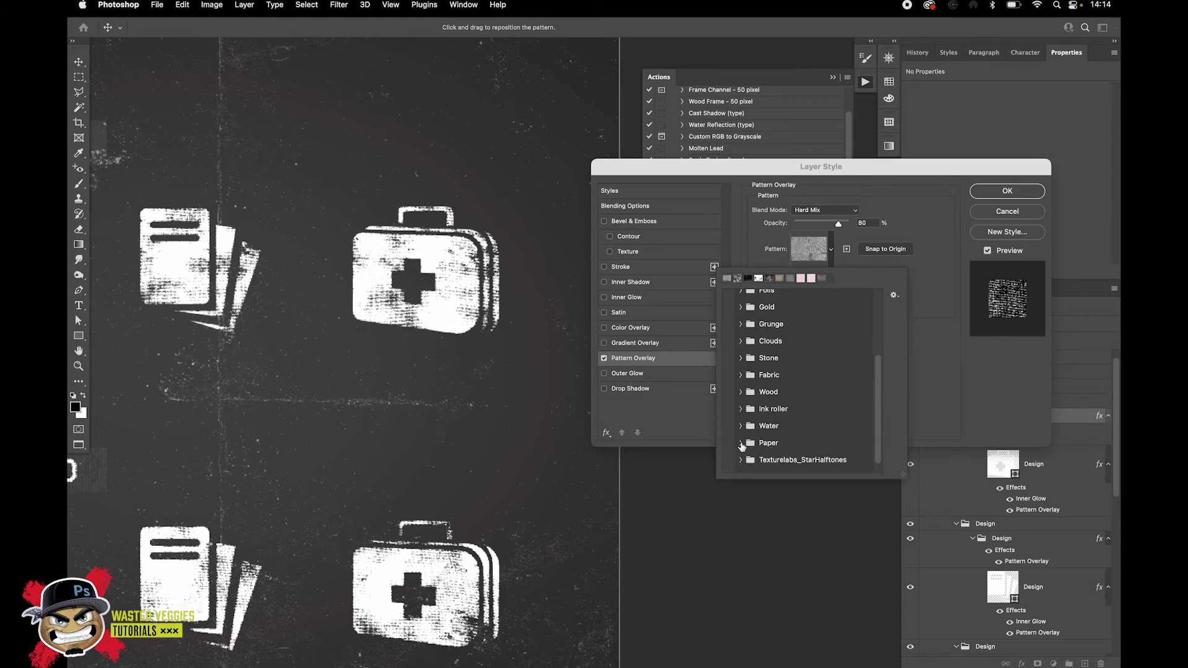
{"action": "scroll", "coordinate": [781, 372], "scroll_direction": "up", "scroll_amount": 2}
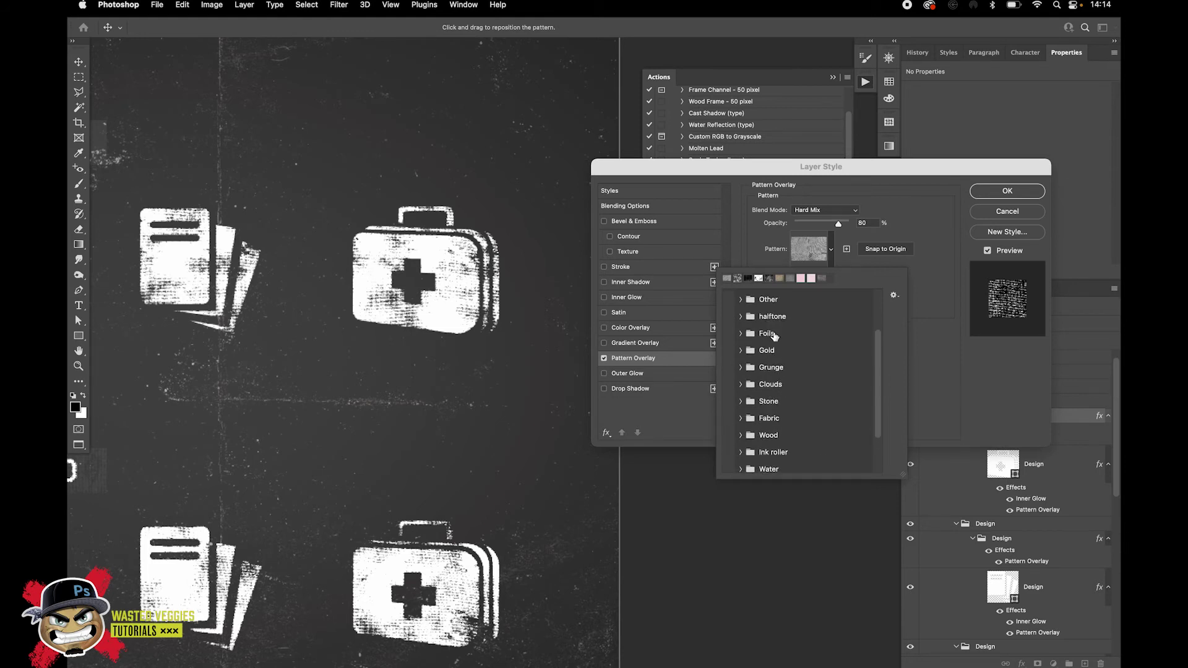
Try the first halftone pattern on the first-aid kit's Pattern Overlay at 10% scale, keeping the Hard Mix blend mode
{"action": "left_click", "coordinate": [740, 317]}
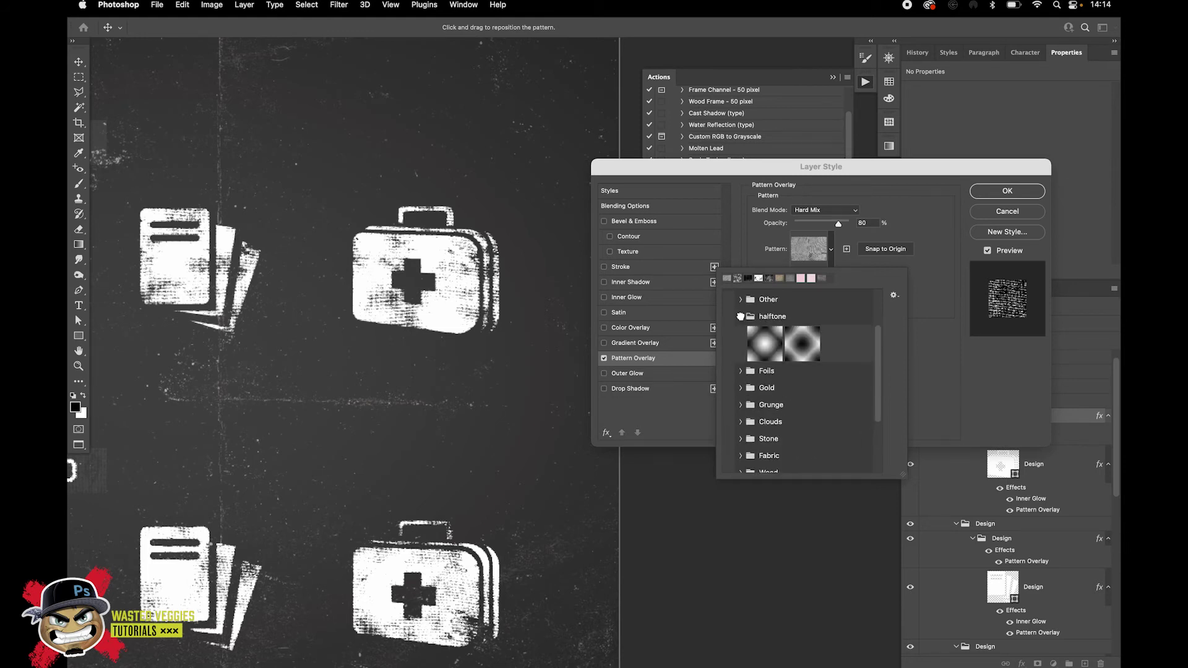
{"action": "left_click", "coordinate": [775, 350]}
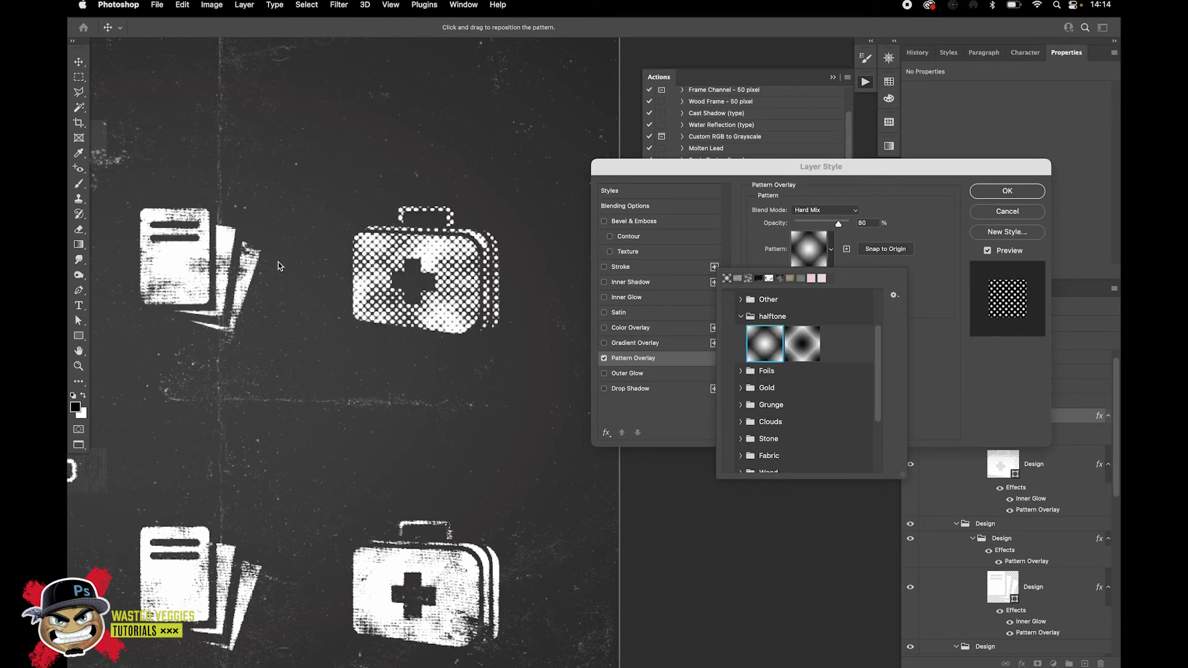
{"action": "left_click", "coordinate": [927, 282]}
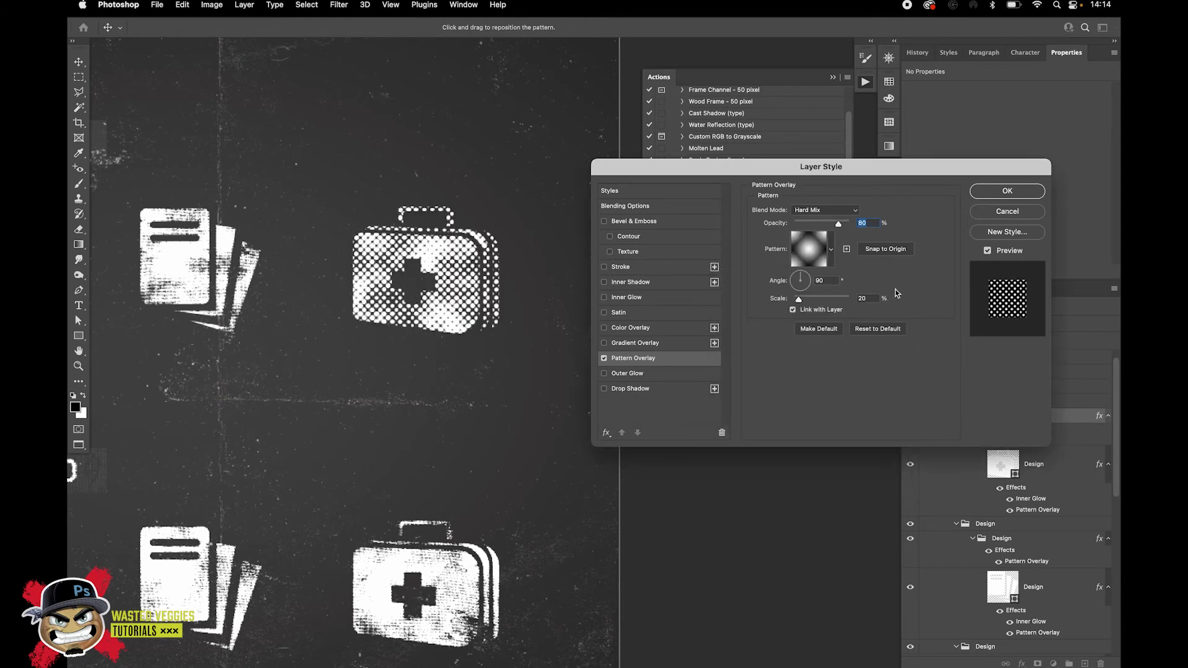
{"action": "left_click", "coordinate": [879, 298]}
{"action": "type", "text": "10"}
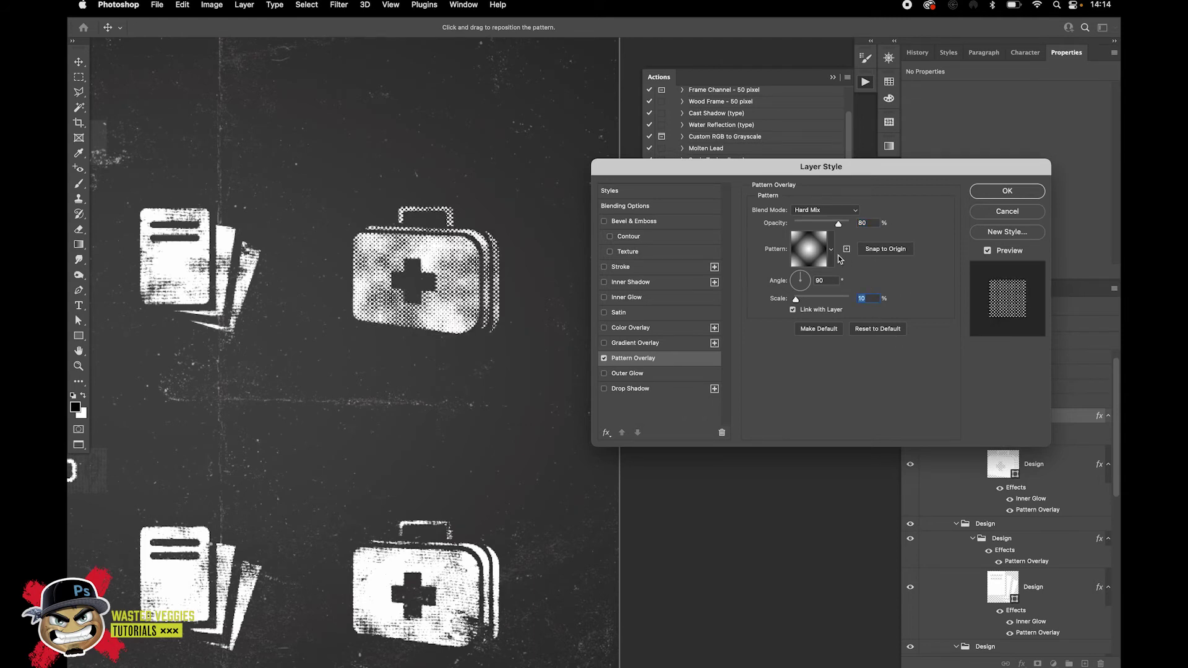
{"action": "left_click", "coordinate": [856, 212]}
{"action": "left_click", "coordinate": [933, 280]}
Try the first cracked texture from the Foils folder as the first-aid kit's overlay pattern
{"action": "left_click", "coordinate": [831, 248]}
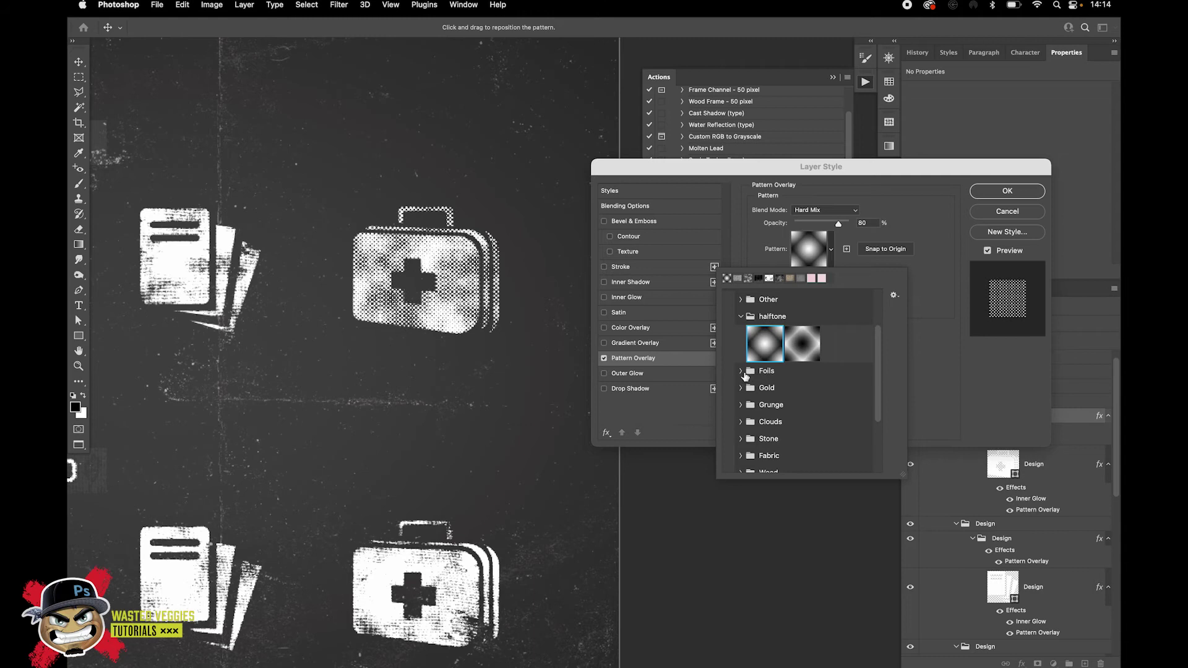
{"action": "left_click", "coordinate": [741, 371]}
{"action": "left_click", "coordinate": [766, 398]}
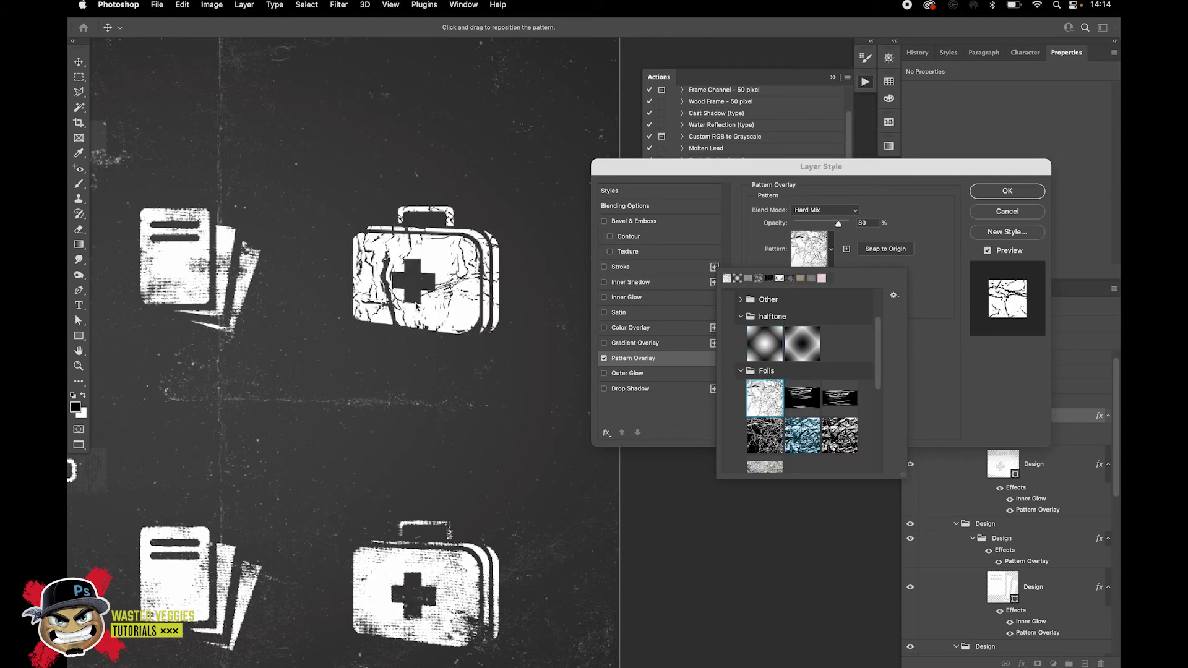
{"action": "left_click", "coordinate": [931, 319]}
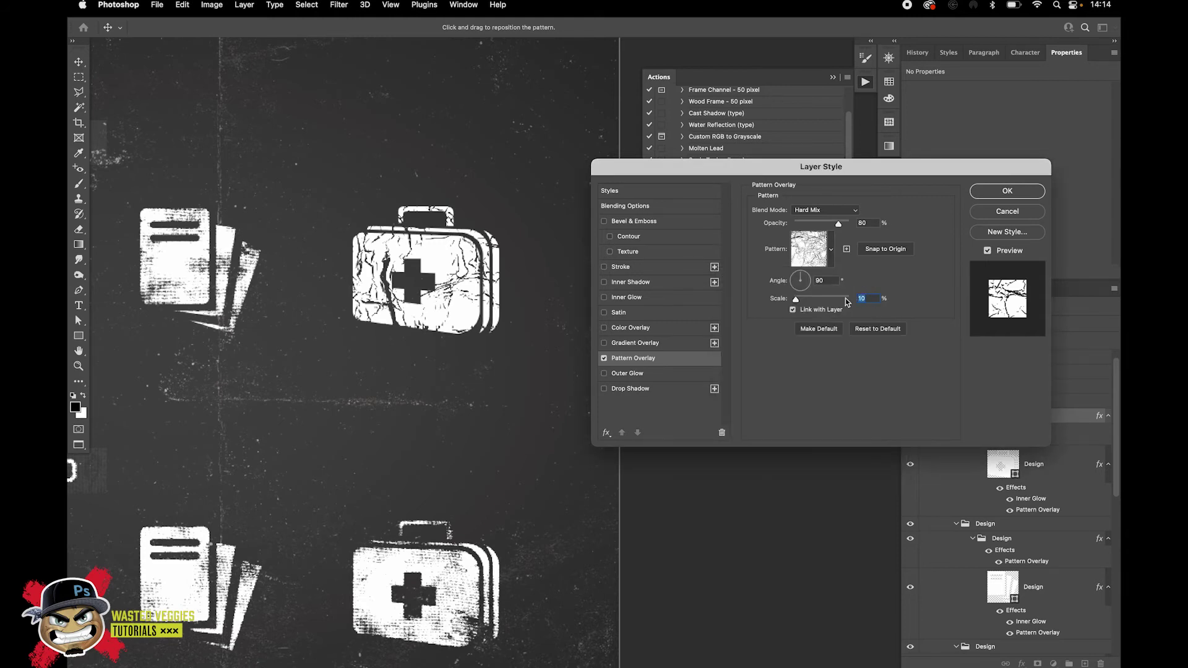
Try the Foils pattern at 20% scale and reduce its scale to 5%
{"action": "key", "text": "shift+Up"}
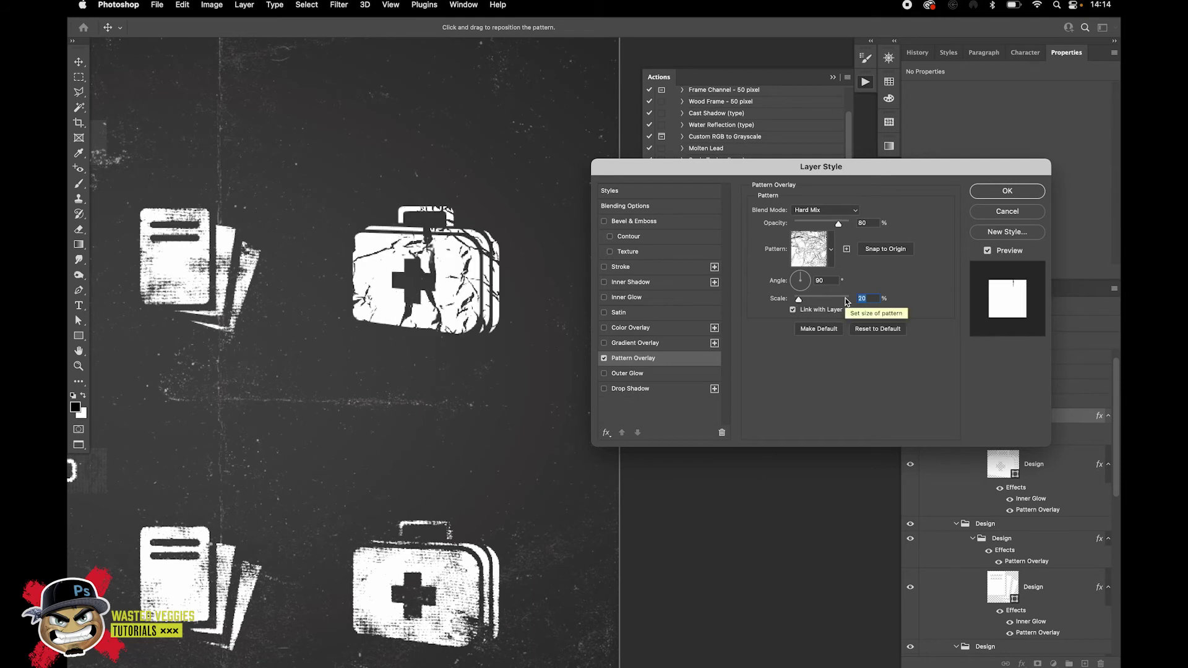
{"action": "key", "text": "shift+Down"}
{"action": "key", "text": "Down"}
{"action": "key", "text": "Down"}
{"action": "key", "text": "Down"}
{"action": "key", "text": "Down"}
{"action": "key", "text": "Down"}
{"action": "key", "text": "Down"}
{"action": "key", "text": "Down"}
{"action": "key", "text": "Up"}
{"action": "key", "text": "Up"}
{"action": "left_click_drag", "start_coordinate": [356, 319], "coordinate": [348, 326]}
{"action": "left_click", "coordinate": [900, 250]}
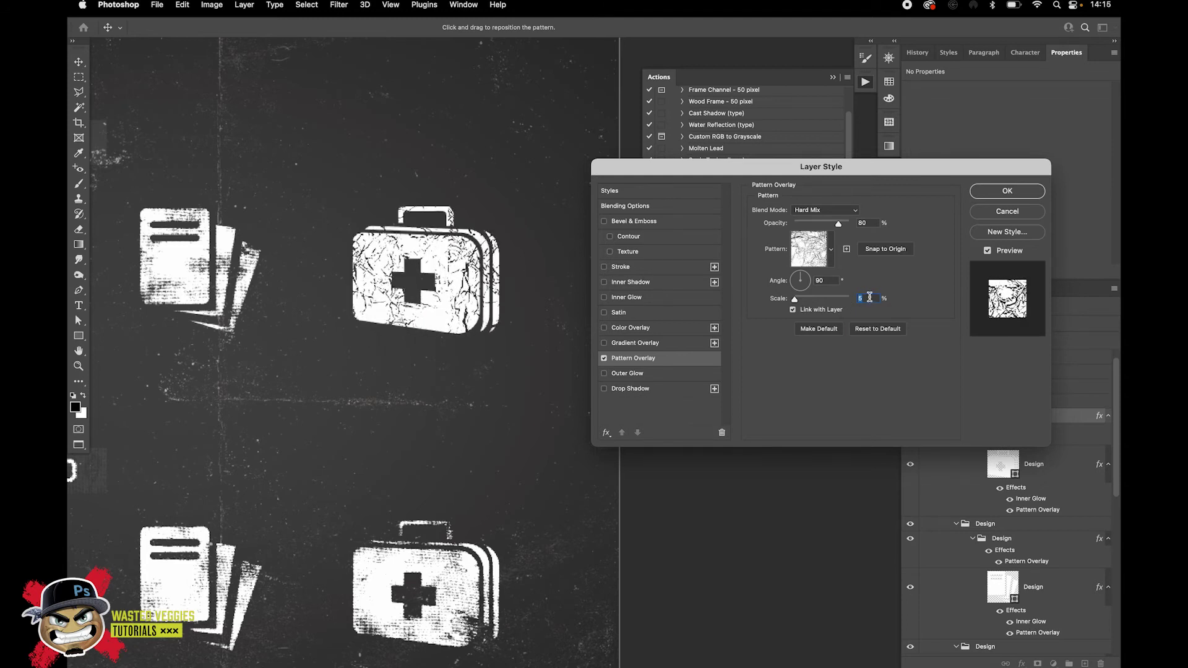
Lower the Foils pattern's overlay opacity to 60%
{"action": "left_click", "coordinate": [872, 224]}
{"action": "key", "text": "shift+Down"}
{"action": "key", "text": "shift+Down"}
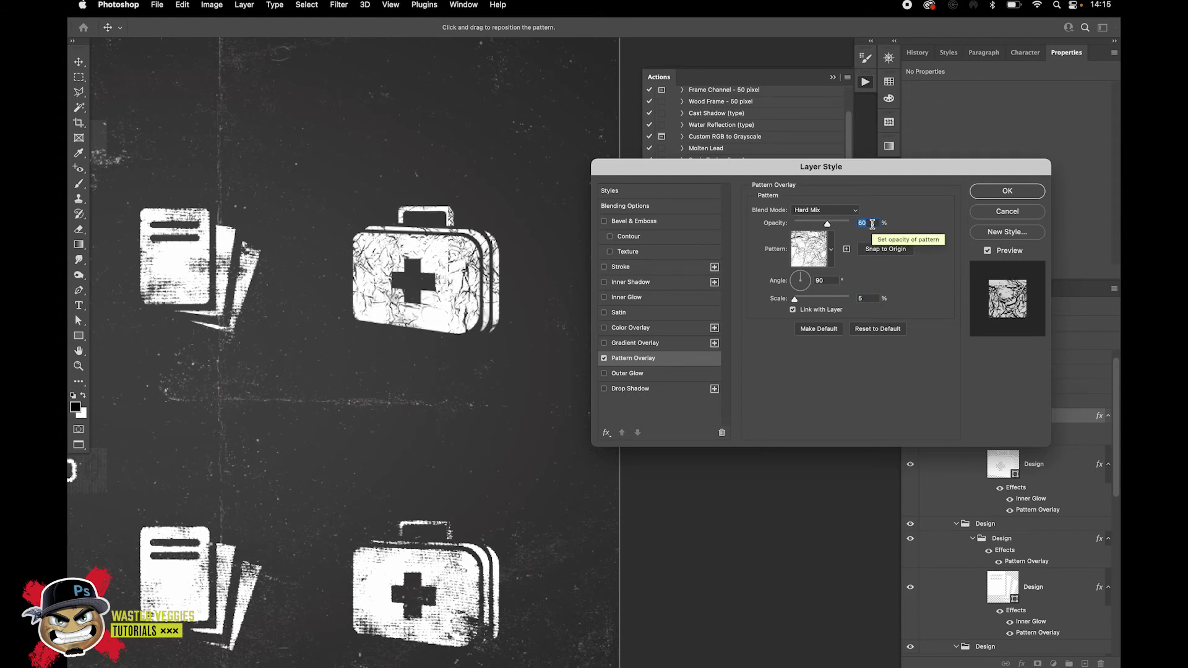
Try the Foils pattern's scale at values from 15% down to 1%
{"action": "key", "text": "shift+Up"}
{"action": "key", "text": "shift+Up"}
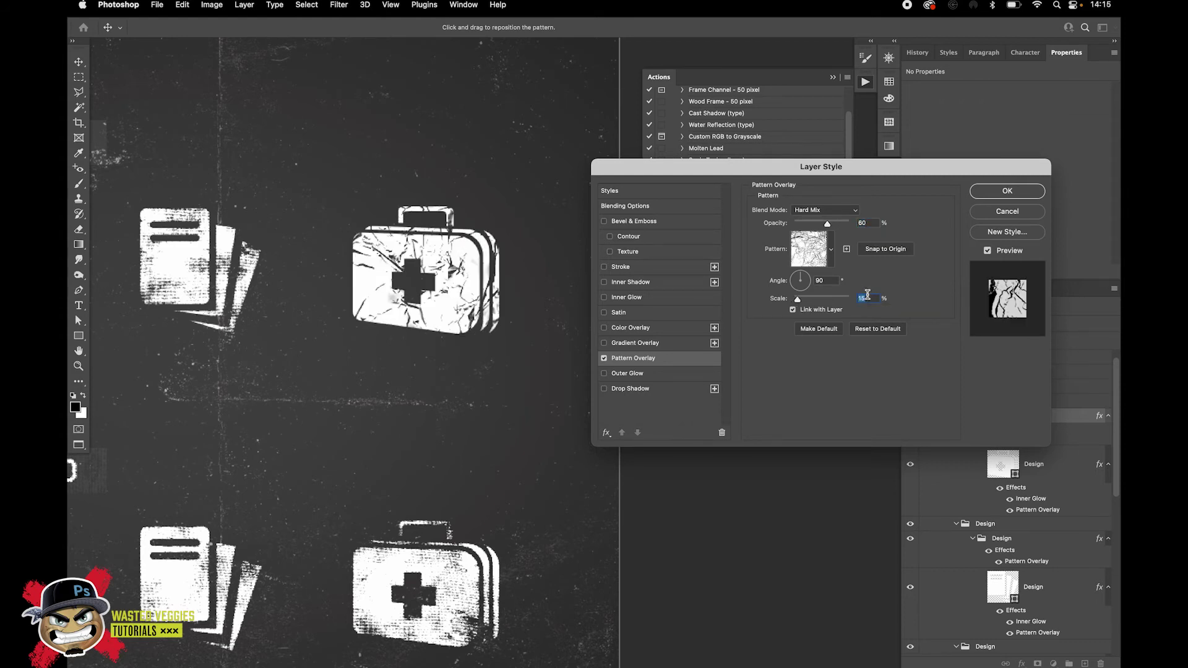
{"action": "key", "text": "Down"}
{"action": "key", "text": "Down"}
{"action": "key", "text": "Down"}
{"action": "key", "text": "Down"}
{"action": "key", "text": "Down"}
{"action": "key", "text": "Down"}
{"action": "key", "text": "Down"}
{"action": "key", "text": "Down"}
{"action": "key", "text": "Down"}
{"action": "key", "text": "Down"}
{"action": "key", "text": "Down"}
{"action": "key", "text": "Down"}
{"action": "key", "text": "Down"}
{"action": "key", "text": "Down"}
{"action": "key", "text": "Down"}
{"action": "key", "text": "Down"}
{"action": "key", "text": "Down"}
{"action": "key", "text": "Down"}
{"action": "key", "text": "Down"}
{"action": "key", "text": "Down"}
{"action": "key", "text": "Down"}
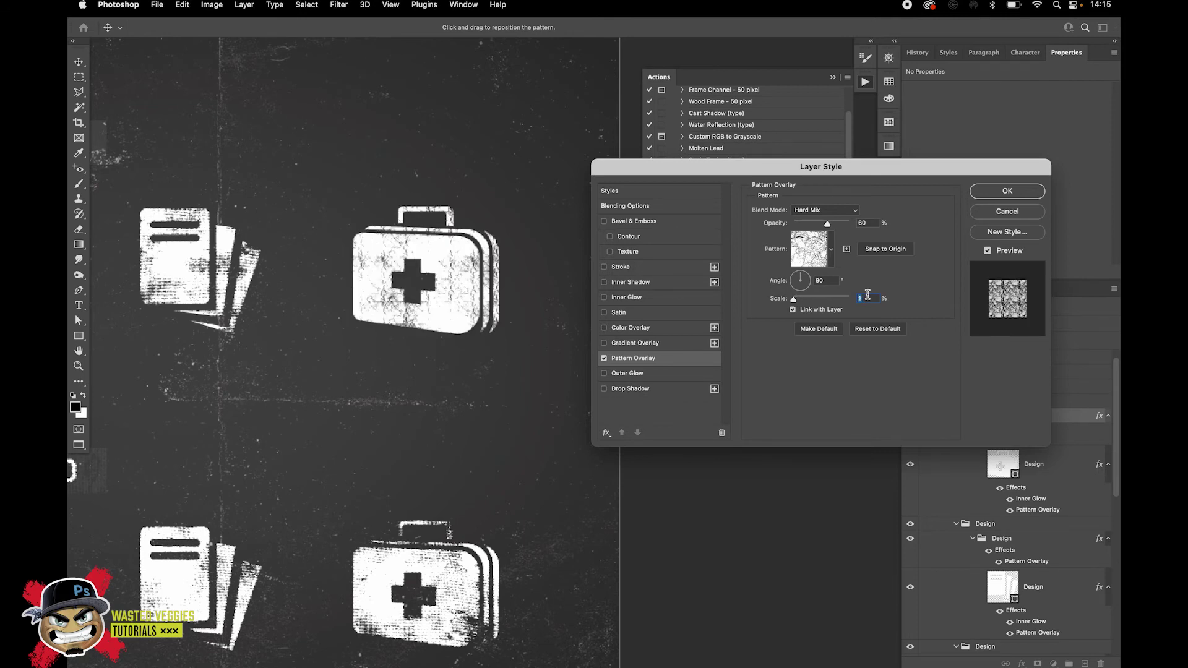
Replace the overlay pattern with the wavy line from the Engrave folder and raise its opacity to 90%
{"action": "left_click", "coordinate": [831, 249]}
{"action": "scroll", "coordinate": [801, 384], "scroll_direction": "down", "scroll_amount": 3}
{"action": "scroll", "coordinate": [801, 384], "scroll_direction": "up", "scroll_amount": 2}
{"action": "scroll", "coordinate": [798, 384], "scroll_direction": "down", "scroll_amount": 10}
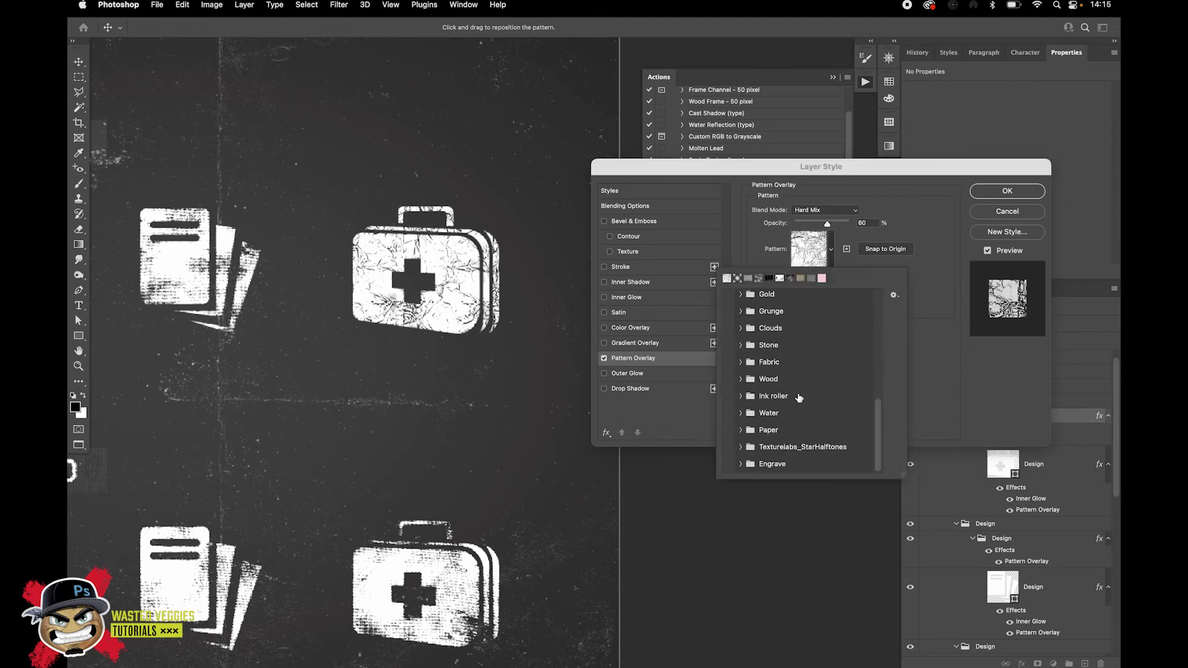
{"action": "left_click", "coordinate": [741, 466]}
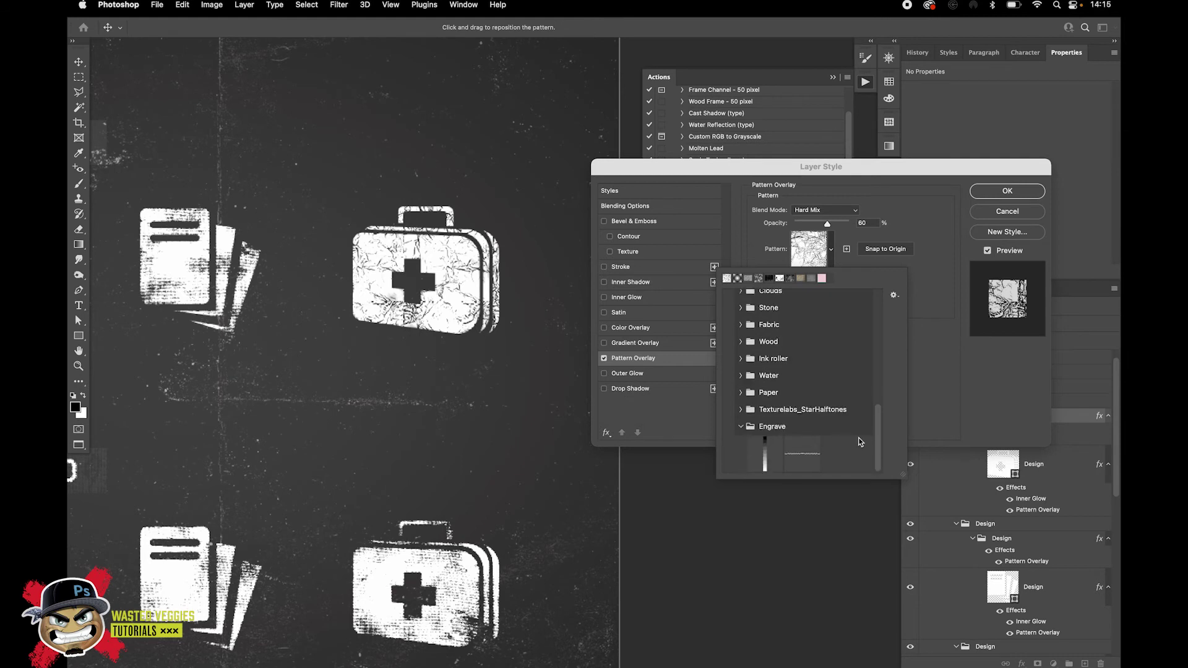
{"action": "left_click", "coordinate": [803, 452]}
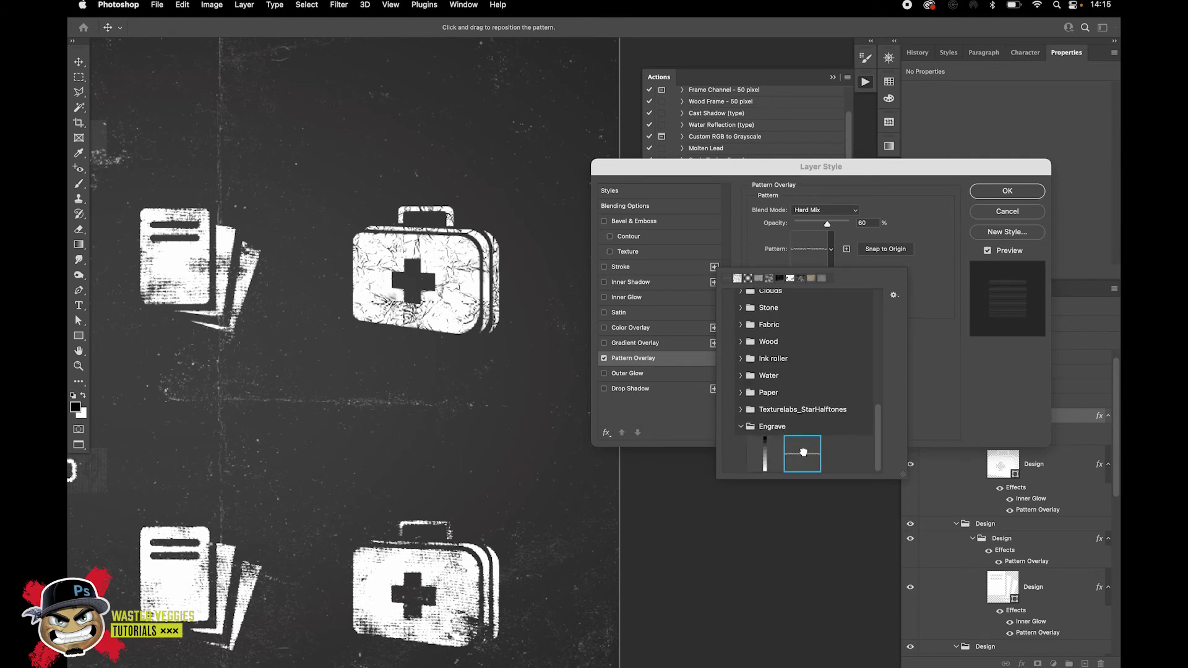
{"action": "left_click", "coordinate": [966, 364]}
{"action": "mouse_move", "coordinate": [827, 224]}
{"action": "left_mouse_down"}
{"action": "mouse_move", "coordinate": [857, 227]}
{"action": "mouse_move", "coordinate": [835, 225]}
{"action": "mouse_move", "coordinate": [845, 226]}
{"action": "left_mouse_up"}
Set the wavy Engrave pattern's angle to 0° and adjust its scale to 50%
{"action": "left_click", "coordinate": [865, 299]}
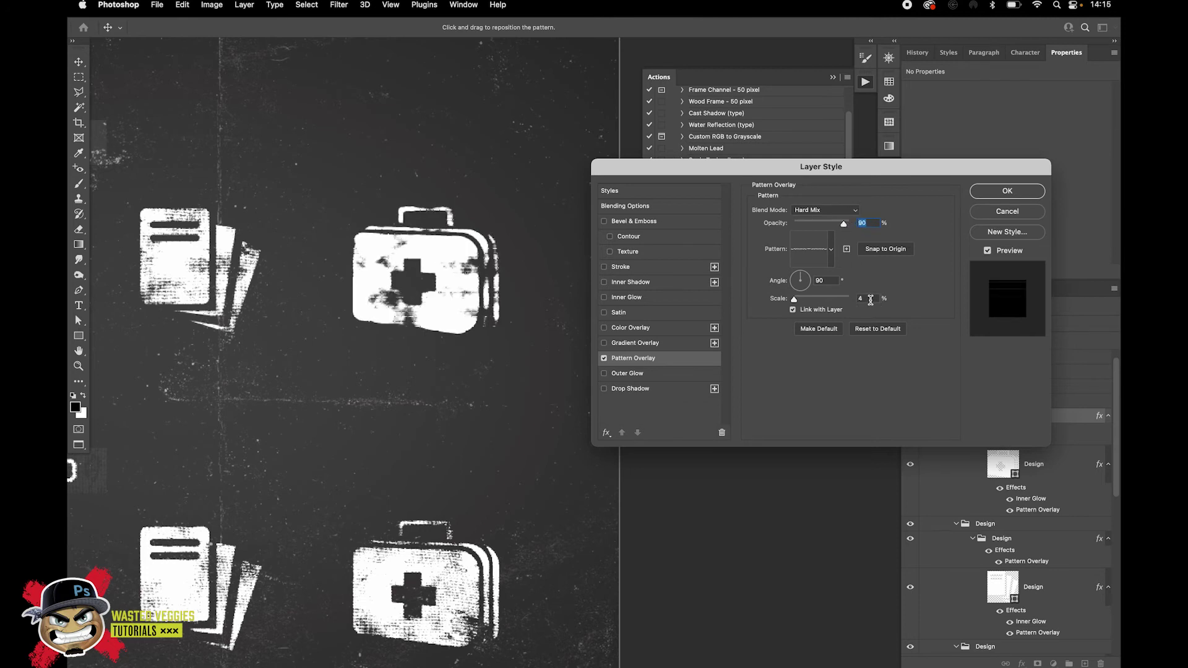
{"action": "type", "text": "20"}
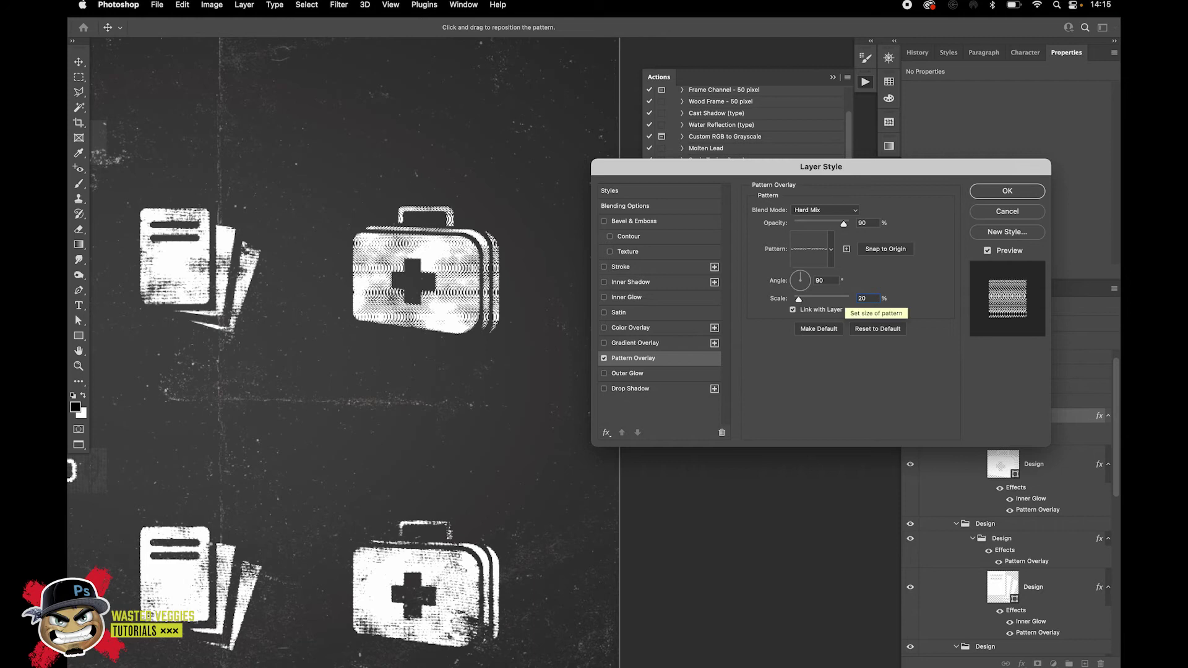
{"action": "left_click", "coordinate": [820, 280]}
{"action": "type", "text": "0"}
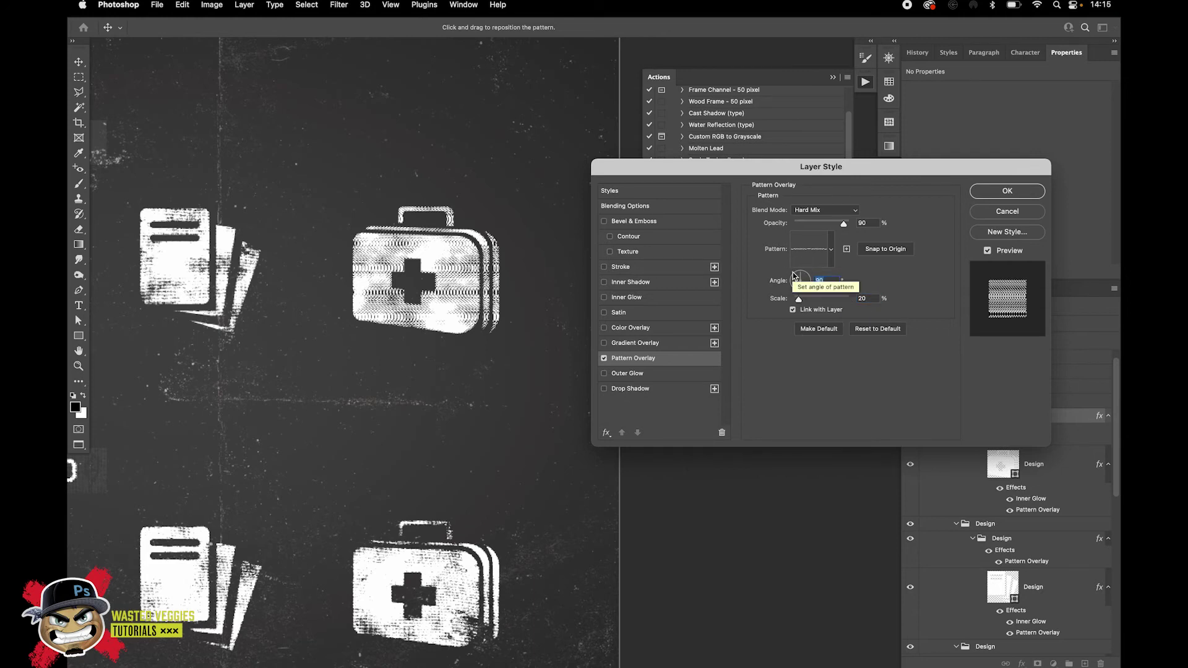
{"action": "left_click", "coordinate": [862, 299]}
{"action": "type", "text": "387"}
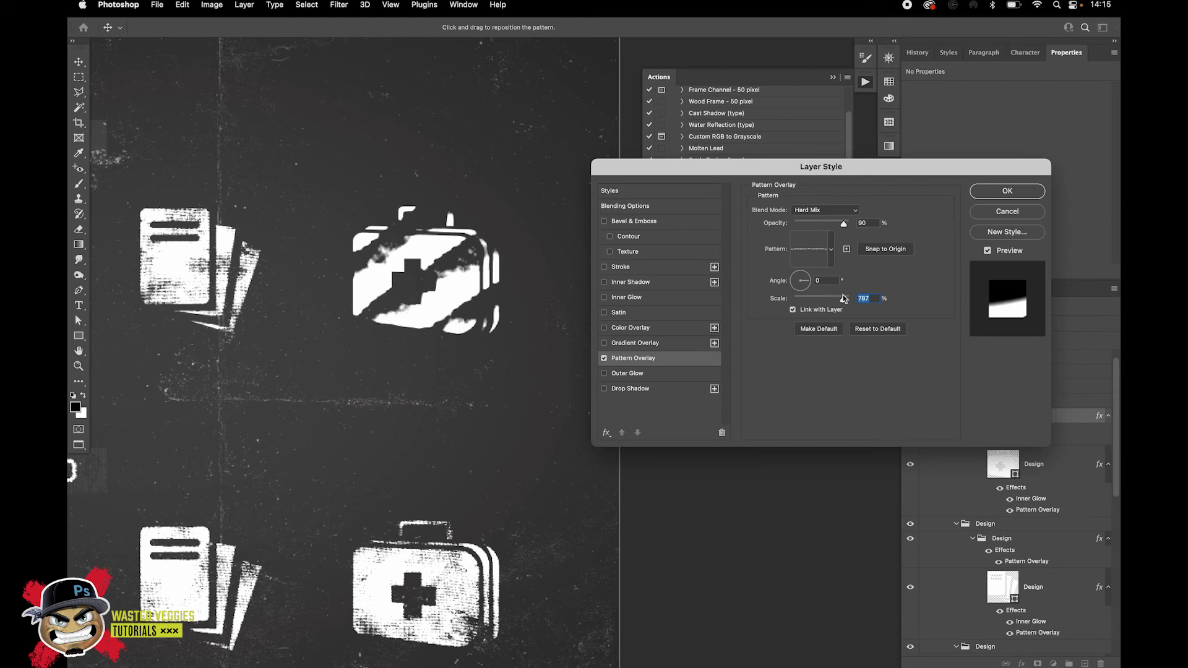
{"action": "left_click_drag", "start_coordinate": [844, 299], "coordinate": [807, 298]}
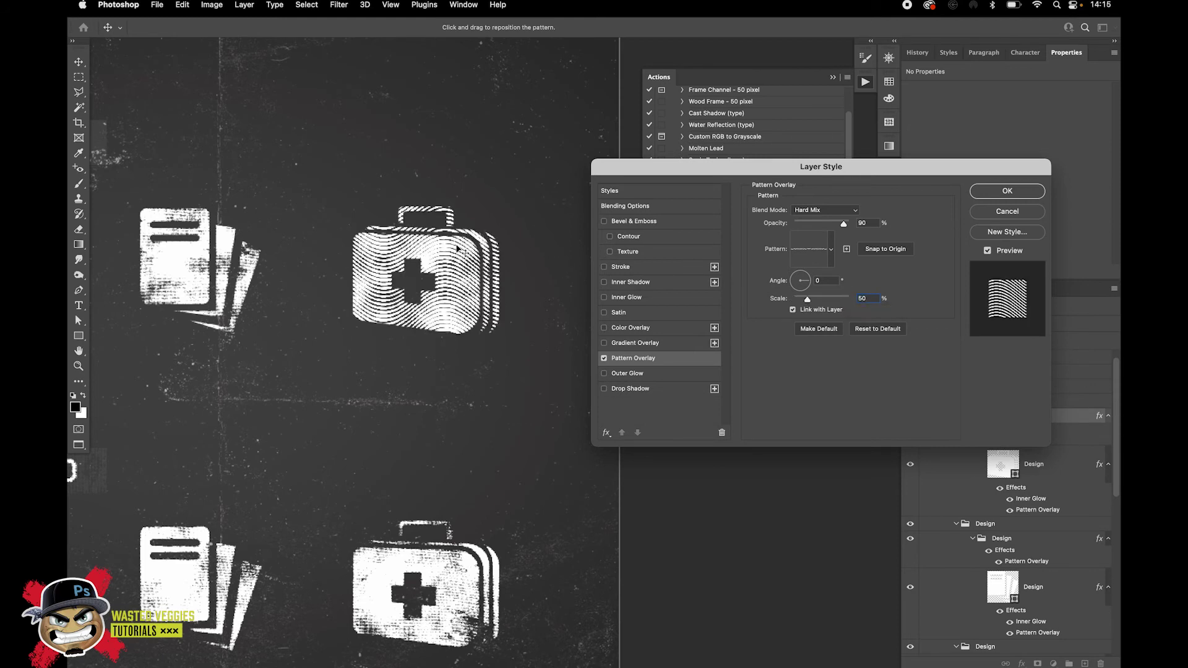
Switch the first-aid kit's overlay pattern to the vertical gradient from the Engrave folder for straight engraved lines
{"action": "left_click", "coordinate": [830, 248]}
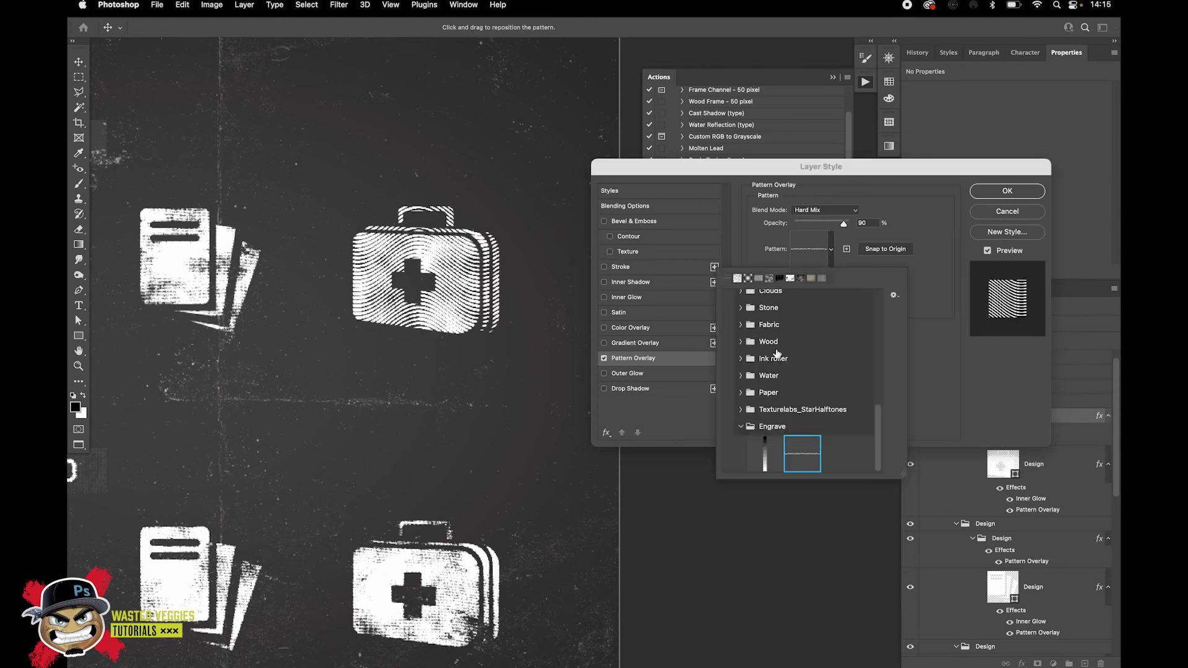
{"action": "left_click", "coordinate": [765, 454]}
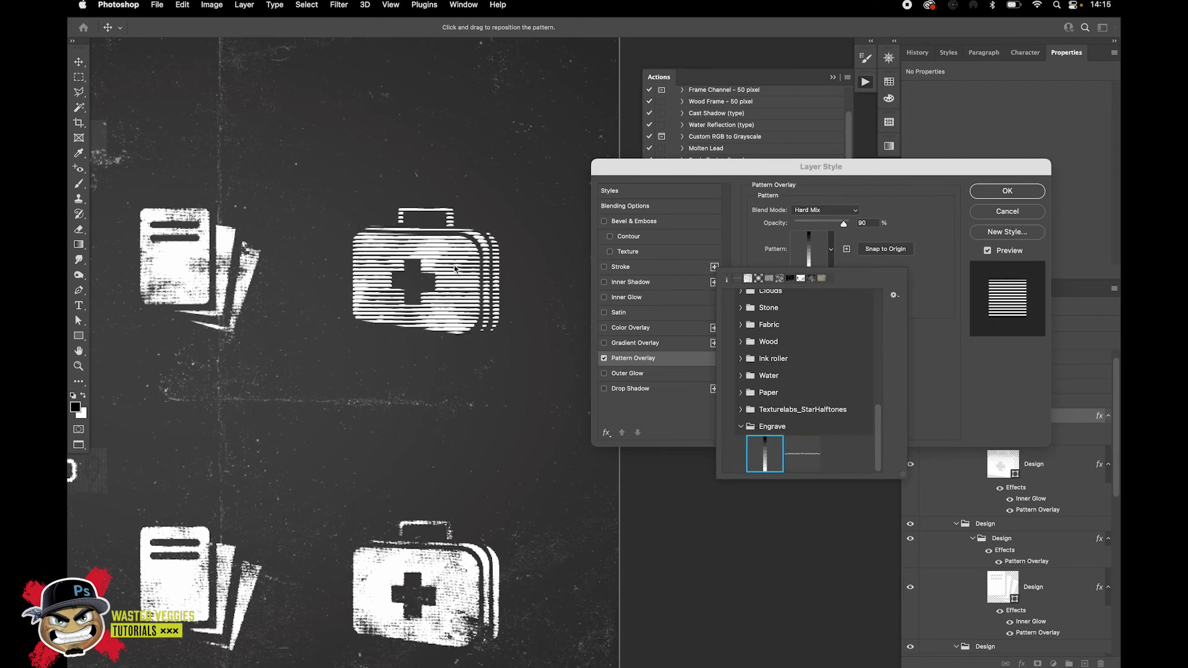
{"action": "left_click", "coordinate": [936, 357]}
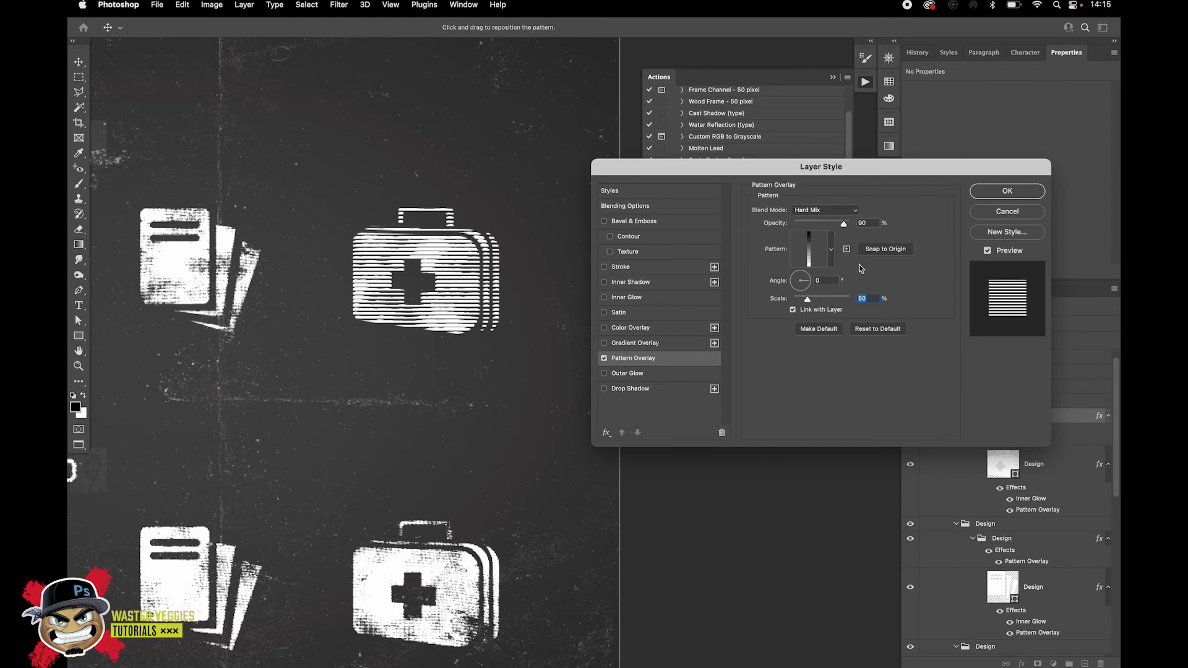
Accept the first-aid kit's pattern overlay and duplicate its outer Design group, placing the copy straight above the original icon
{"action": "left_click", "coordinate": [998, 192]}
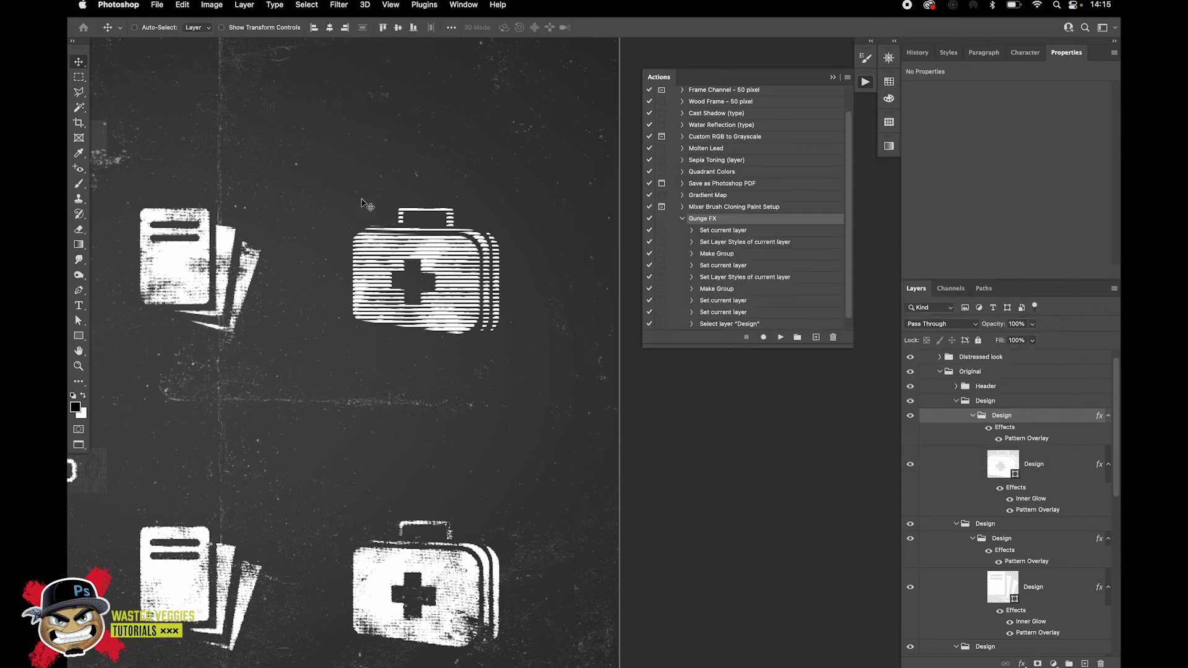
{"action": "left_click", "coordinate": [969, 418]}
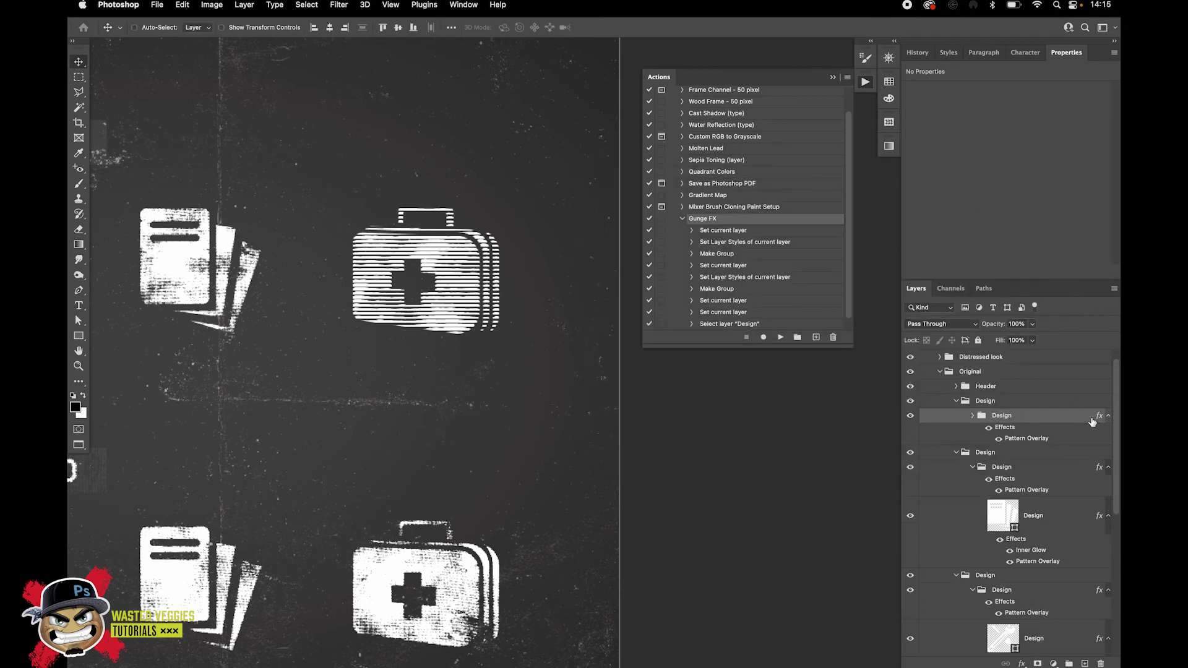
{"action": "left_click", "coordinate": [972, 418]}
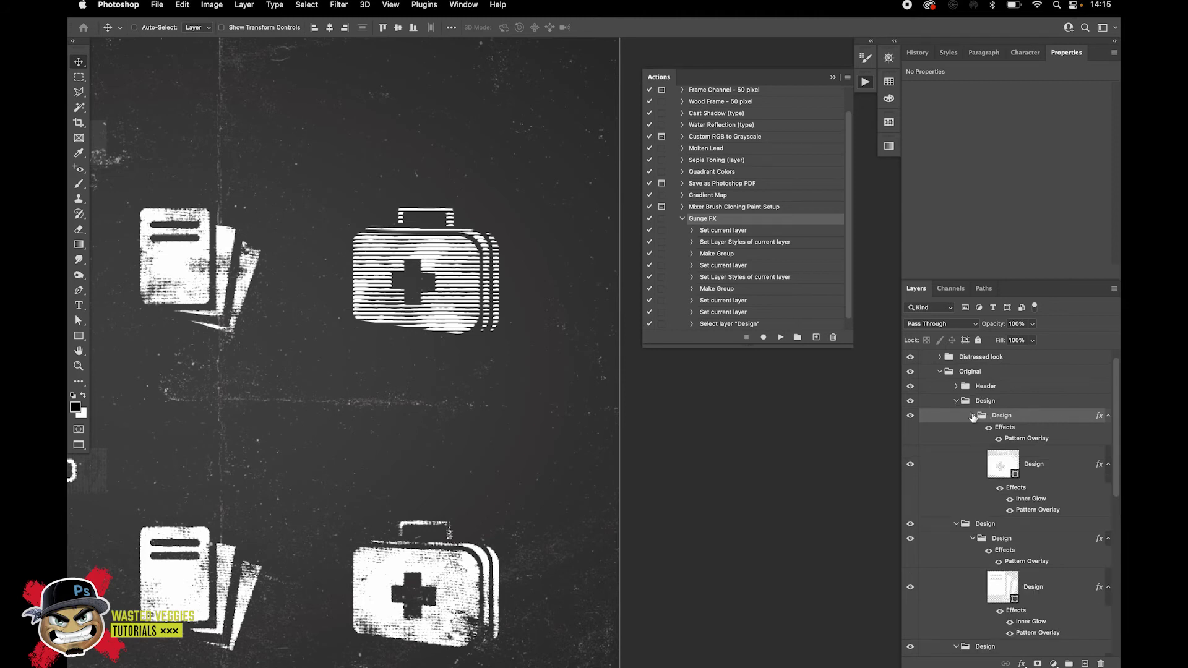
{"action": "left_click_drag", "start_coordinate": [554, 256], "coordinate": [569, 357]}
{"action": "left_click", "coordinate": [957, 402]}
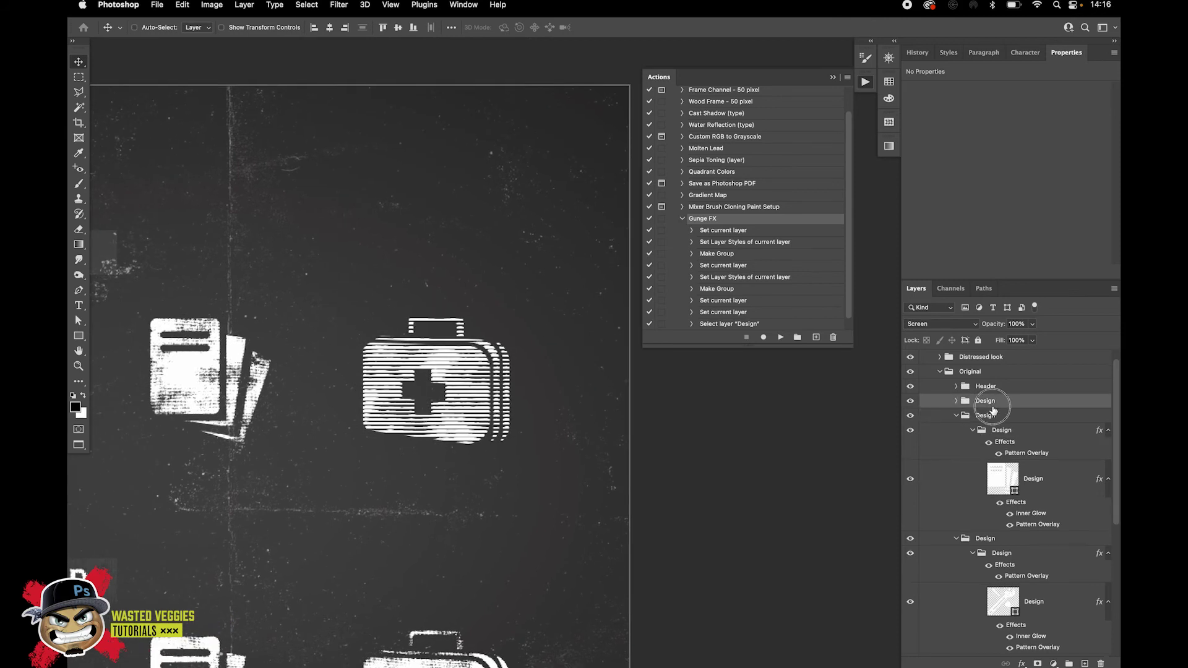
{"action": "left_click_drag", "start_coordinate": [466, 371], "coordinate": [466, 201]}
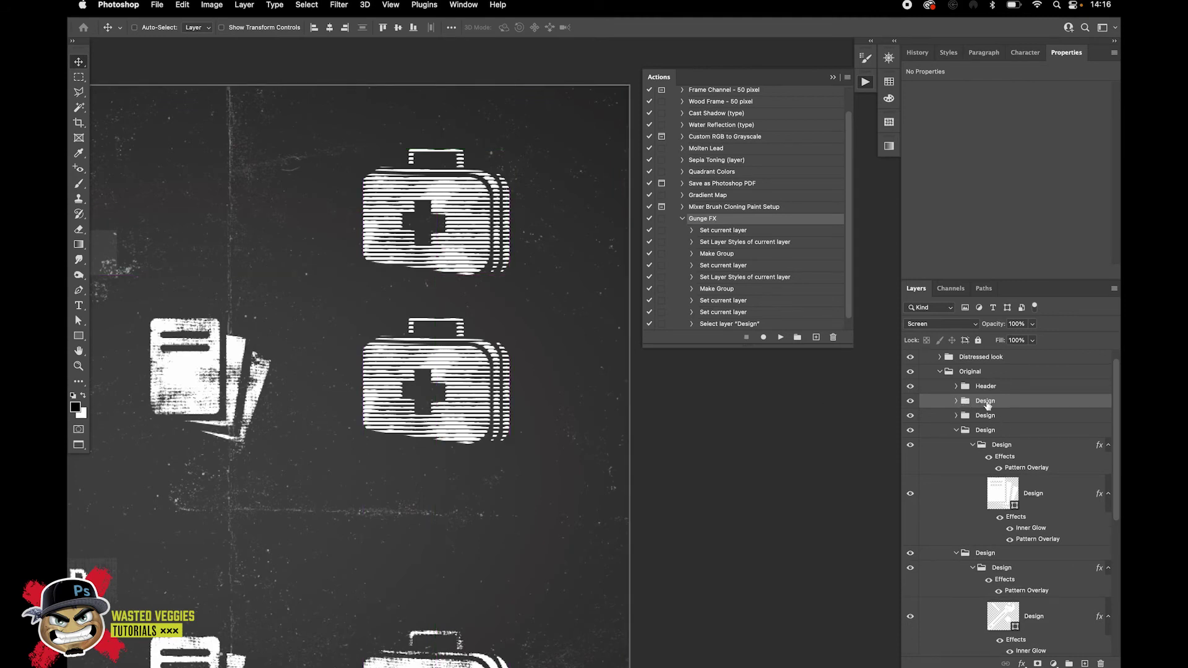
Scale the copied first-aid kit icon to 150% in width and height with Free Transform
{"action": "key", "text": "super+t"}
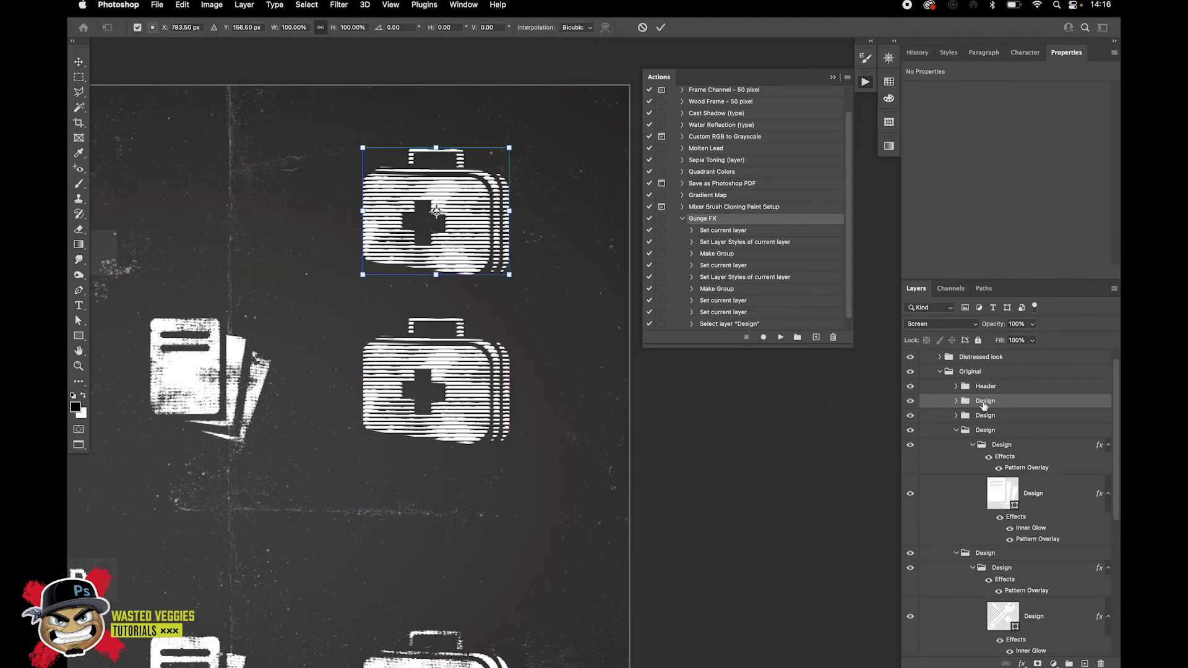
{"action": "double_click", "coordinate": [365, 28]}
{"action": "type", "text": "150"}
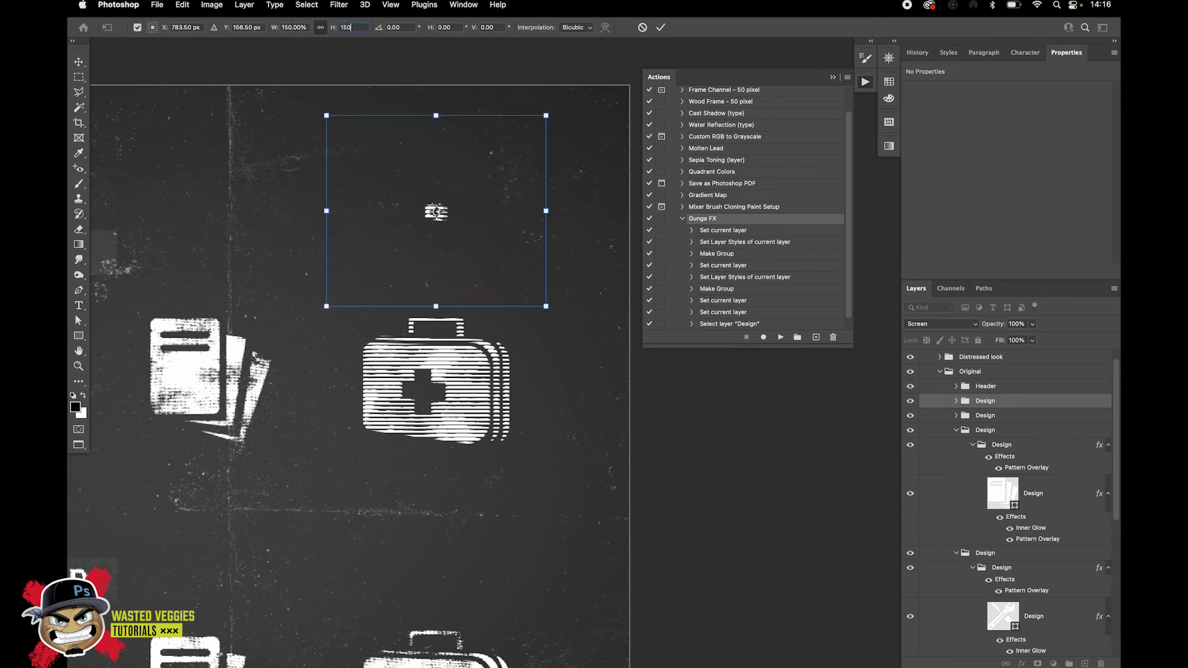
{"action": "key", "text": "Return"}
{"action": "key", "text": "Return"}
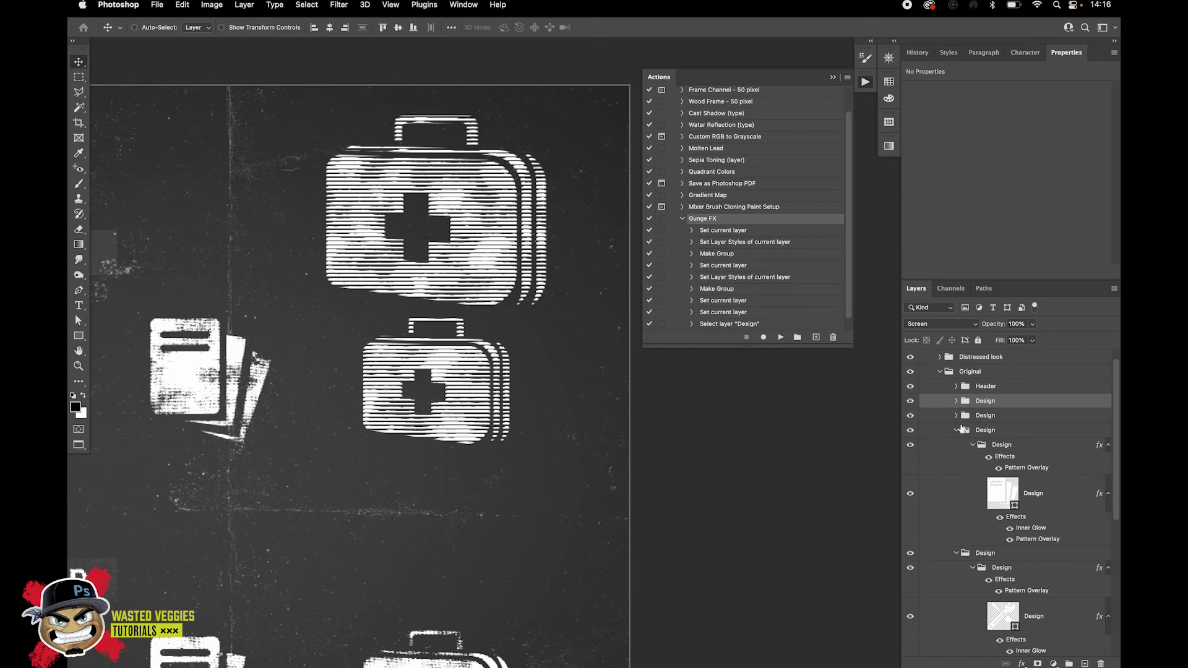
Scale the layer effects of the Design shape layer inside the enlarged first-aid kit group to 150%
{"action": "left_click", "coordinate": [955, 400]}
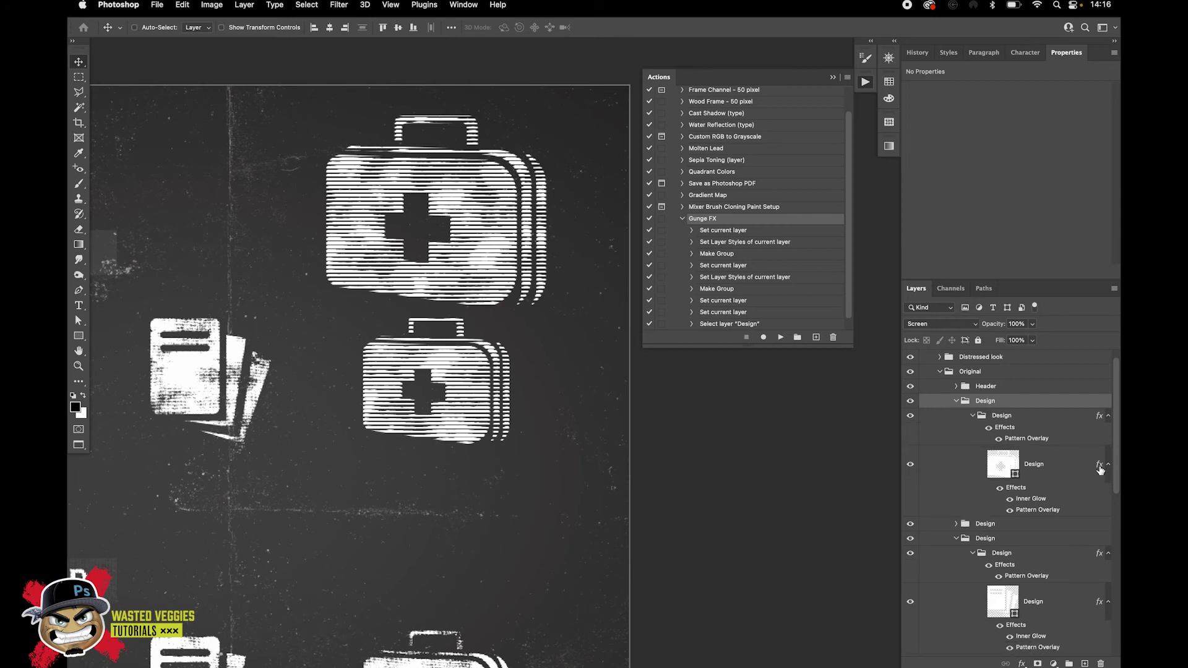
{"action": "right_click", "coordinate": [1099, 469]}
{"action": "left_click", "coordinate": [1046, 663]}
{"action": "type", "text": "150"}
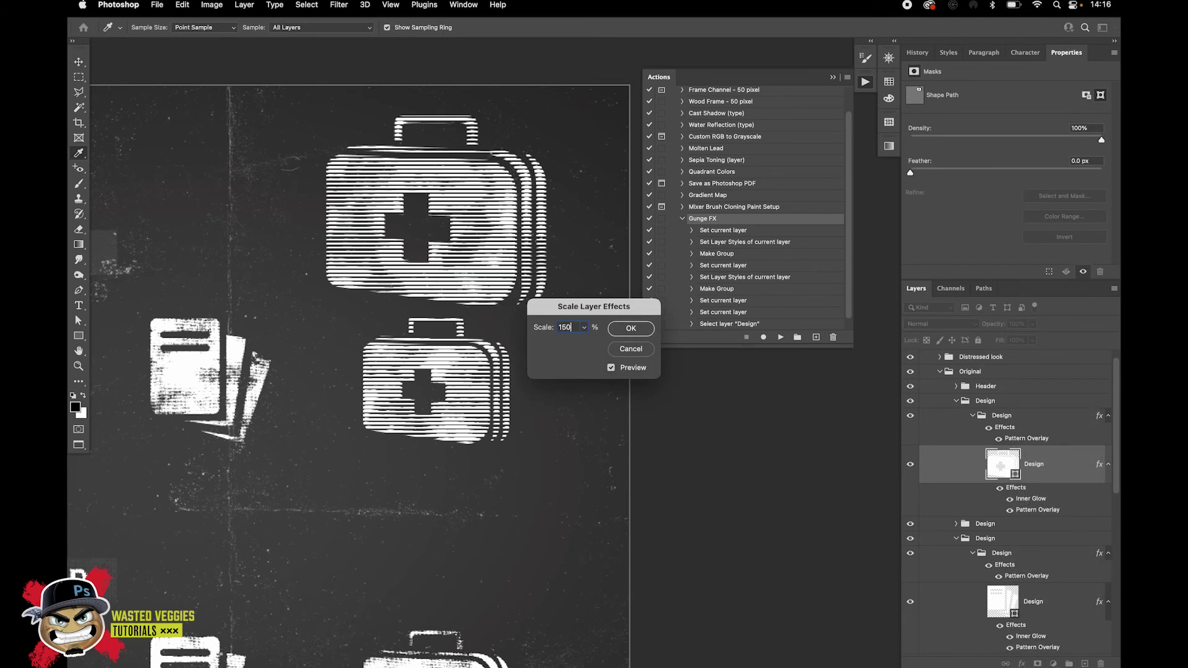
{"action": "key", "text": "Return"}
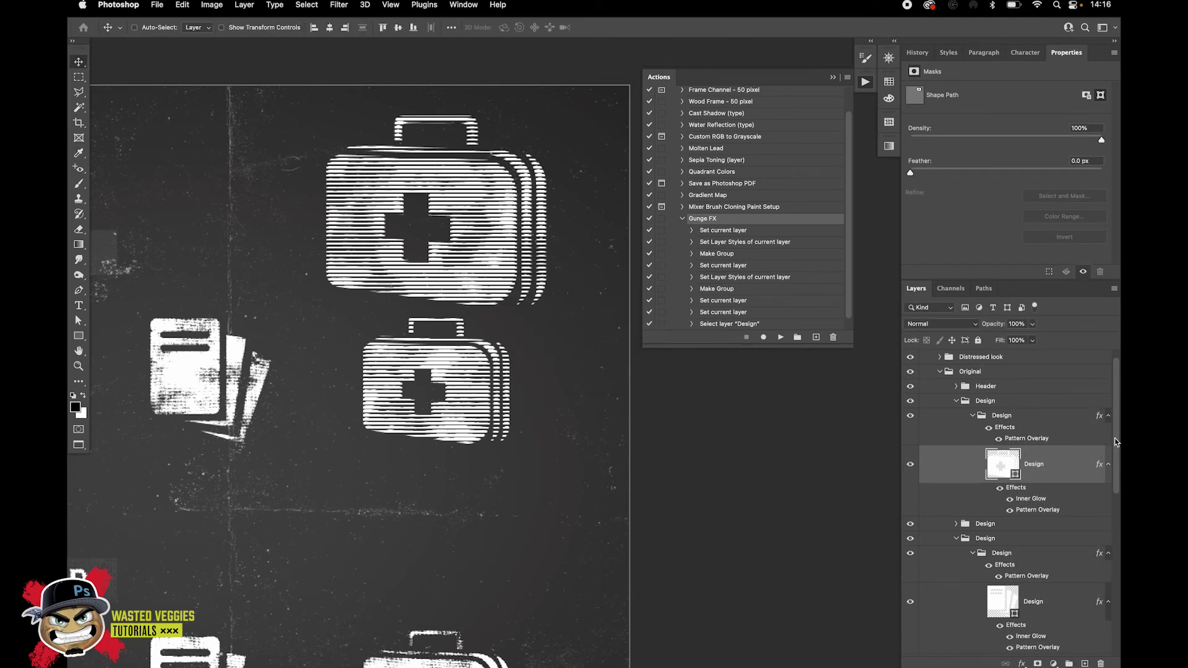
Scale the layer effects of the enlarged first-aid kit's inner Design group to 150%
{"action": "right_click", "coordinate": [1099, 415]}
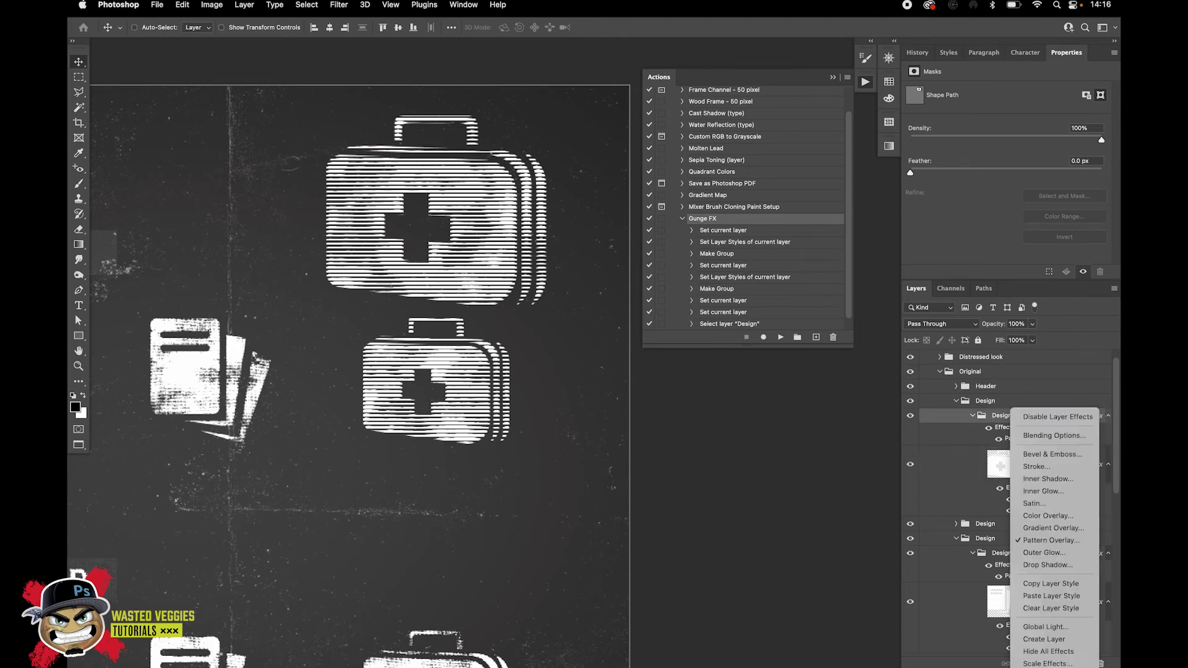
{"action": "left_click", "coordinate": [1046, 663]}
{"action": "type", "text": "1"}
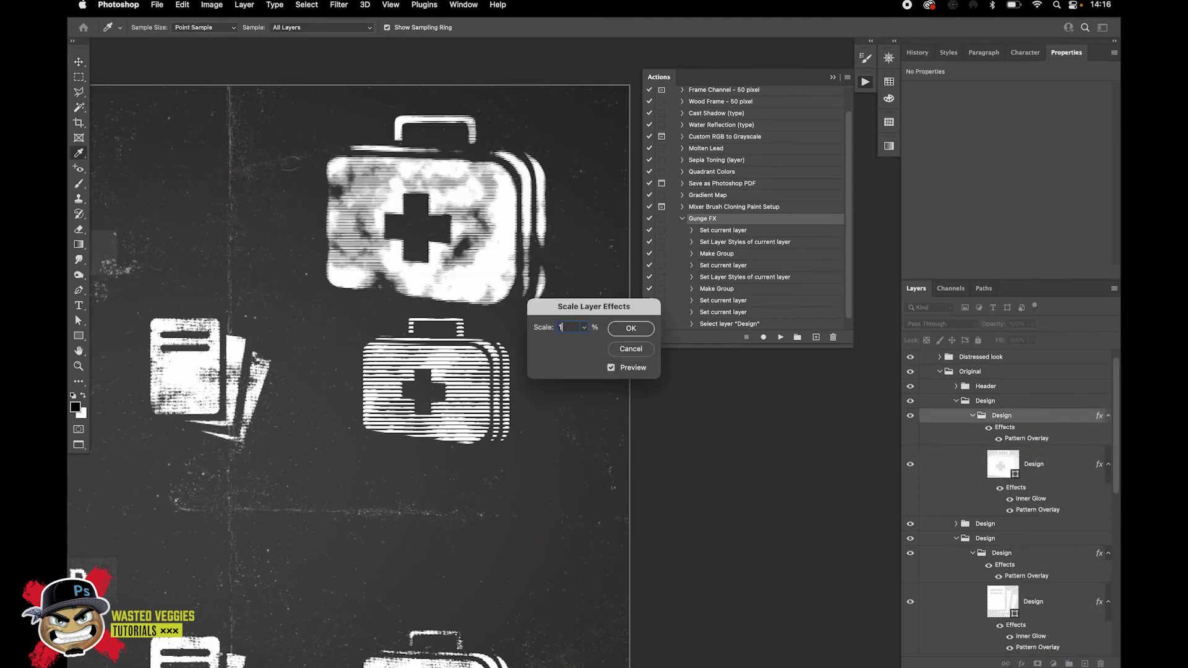
{"action": "type", "text": "50"}
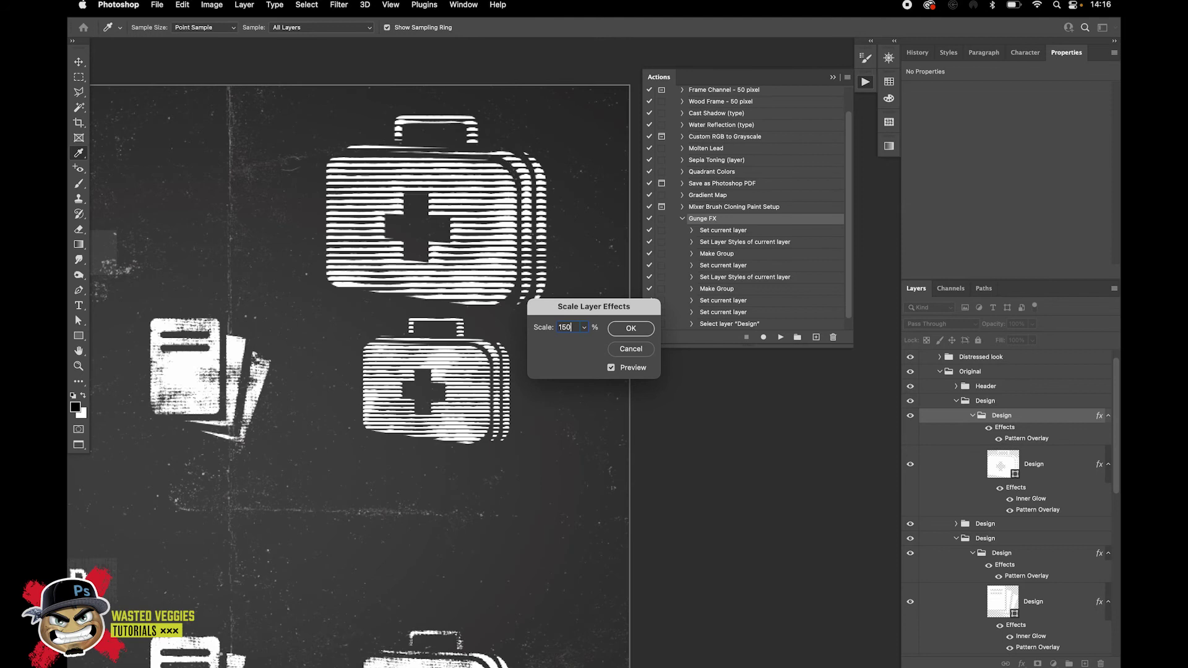
{"action": "left_click", "coordinate": [636, 330]}
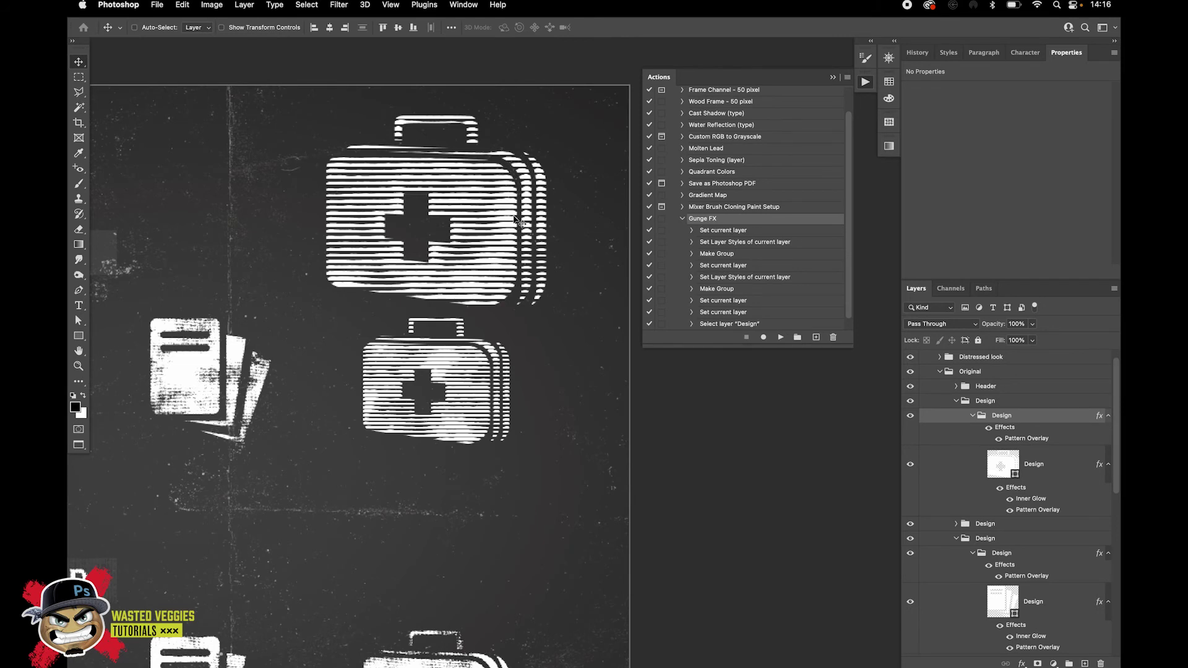
Bring up the Texturelabs_Fabric_121M.jpg document and put away the list of actions covering the canvas
{"action": "key", "text": "Tab"}
{"action": "key", "text": "Tab"}
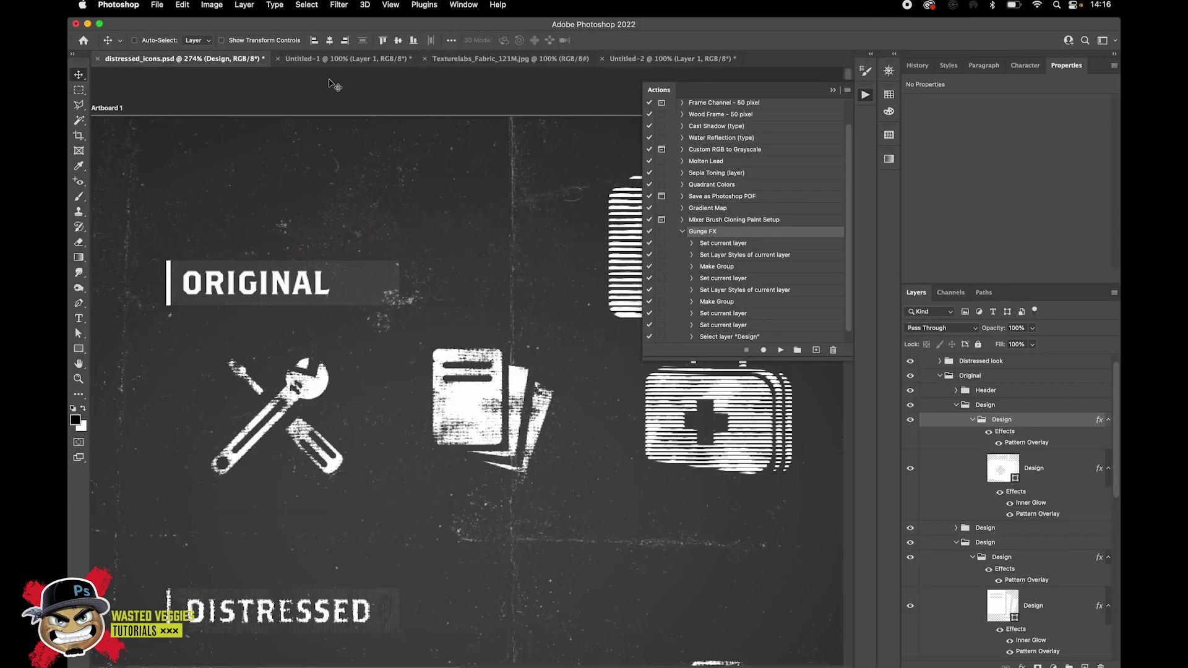
{"action": "left_click", "coordinate": [476, 60]}
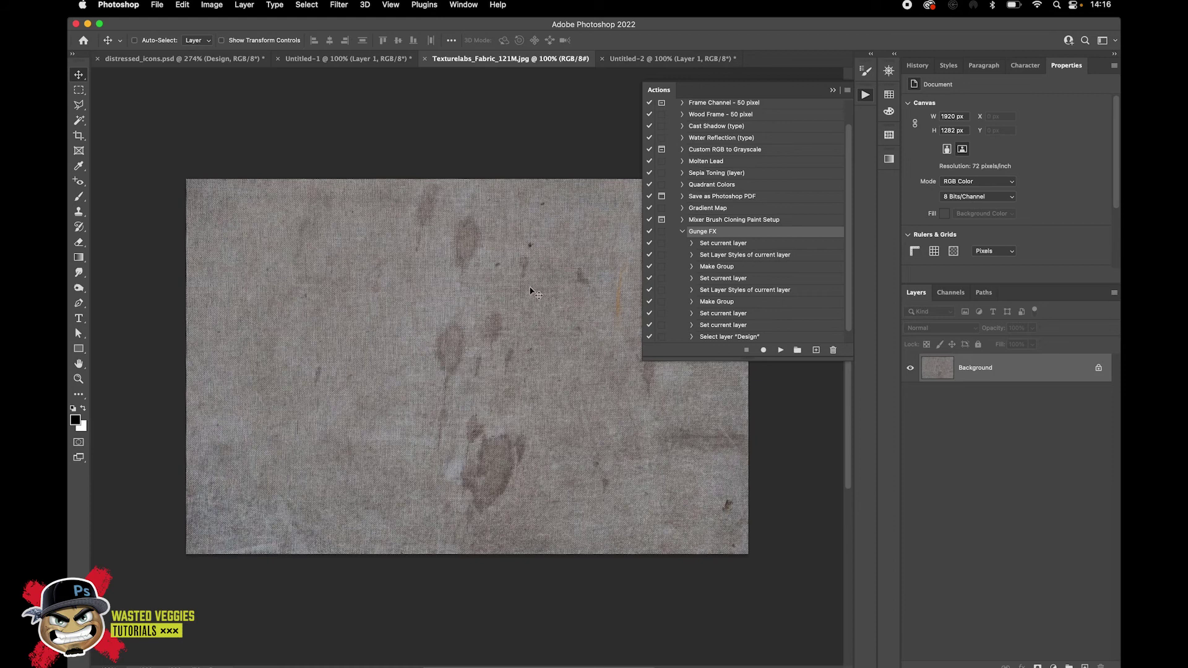
{"action": "left_click", "coordinate": [832, 89]}
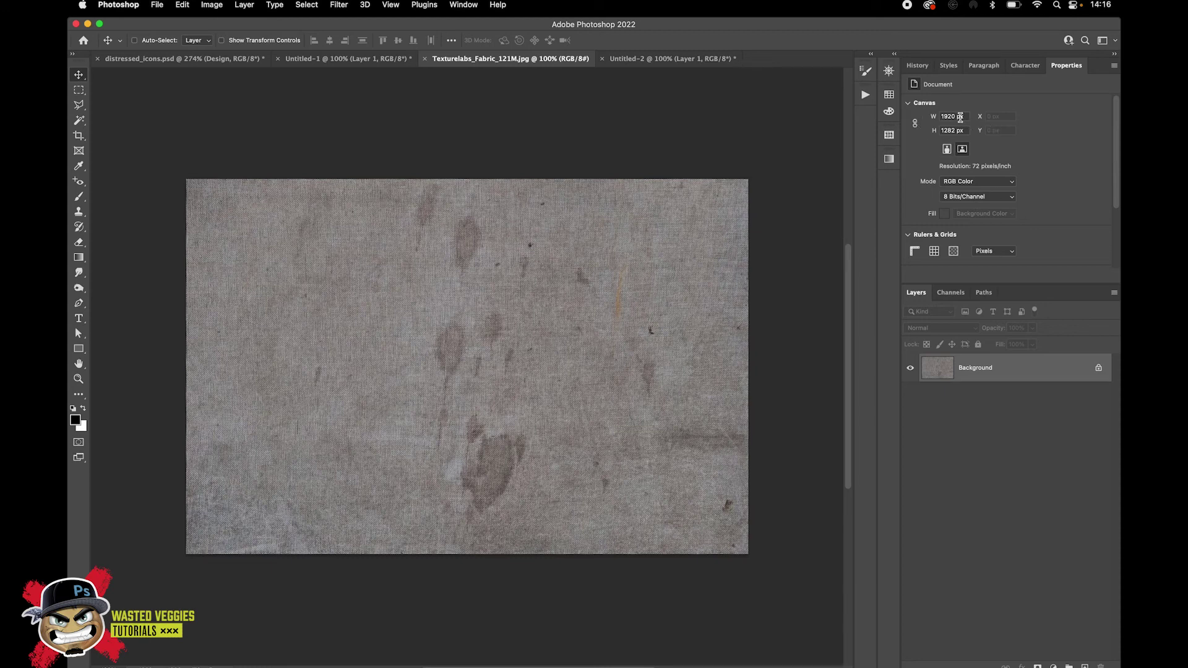
Unlock the fabric image's background layer and desaturate it
{"action": "left_click", "coordinate": [1099, 370]}
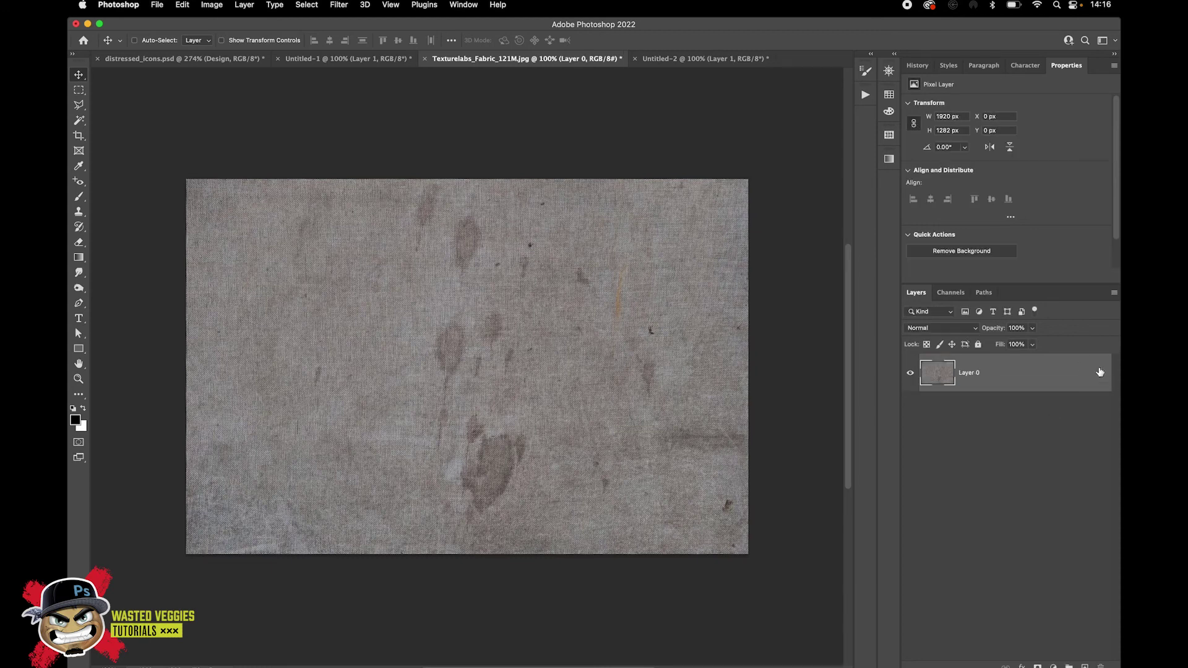
{"action": "left_click", "coordinate": [1053, 666]}
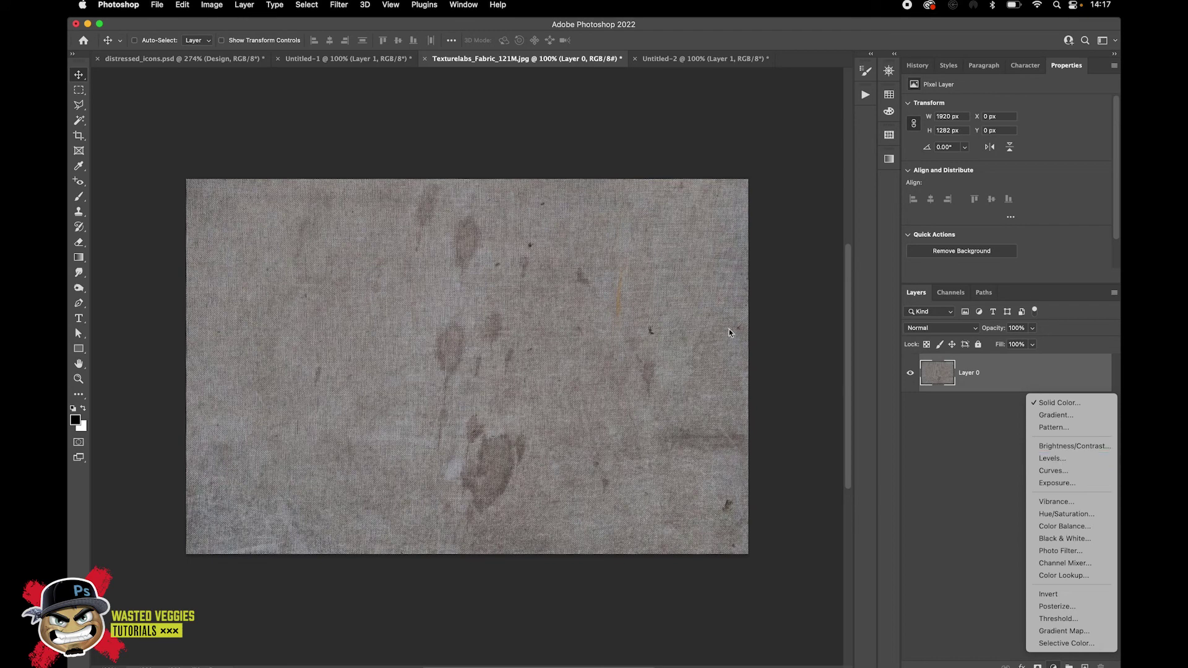
{"action": "left_click", "coordinate": [212, 6]}
{"action": "left_click", "coordinate": [211, 5]}
{"action": "mouse_move", "coordinate": [255, 46]}
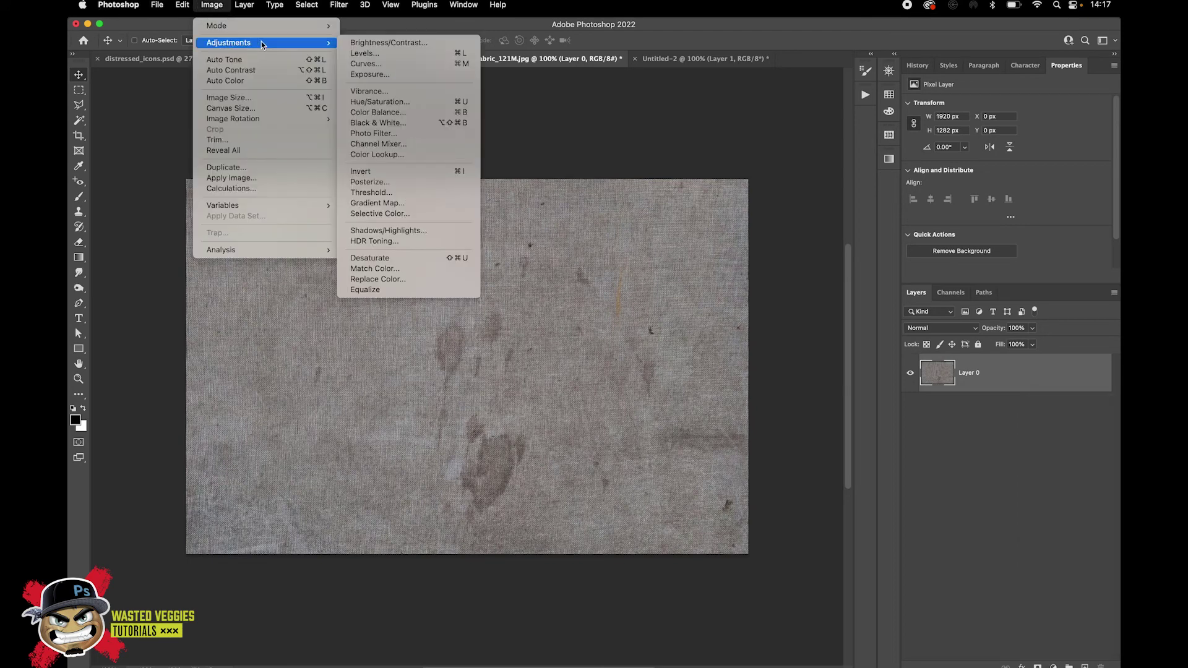
{"action": "left_click", "coordinate": [377, 259]}
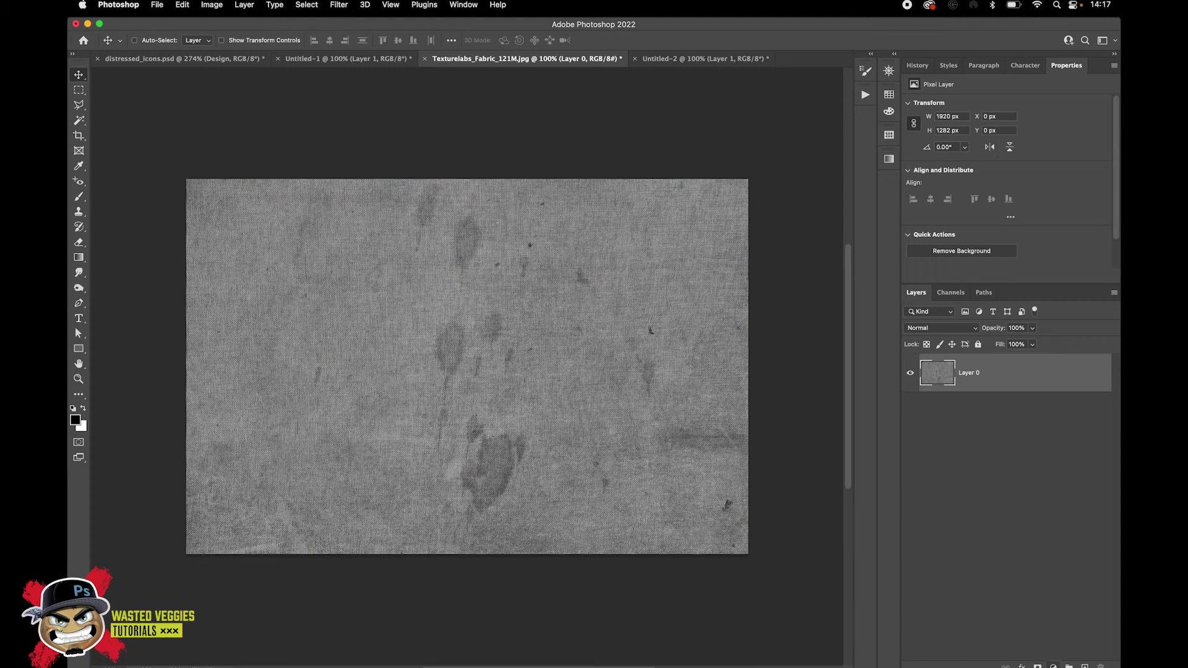
Add a Levels adjustment above the fabric layer with input levels 101, 1.00 and 165, comparing it against the texture in Untitled-1
{"action": "left_click", "coordinate": [1053, 666]}
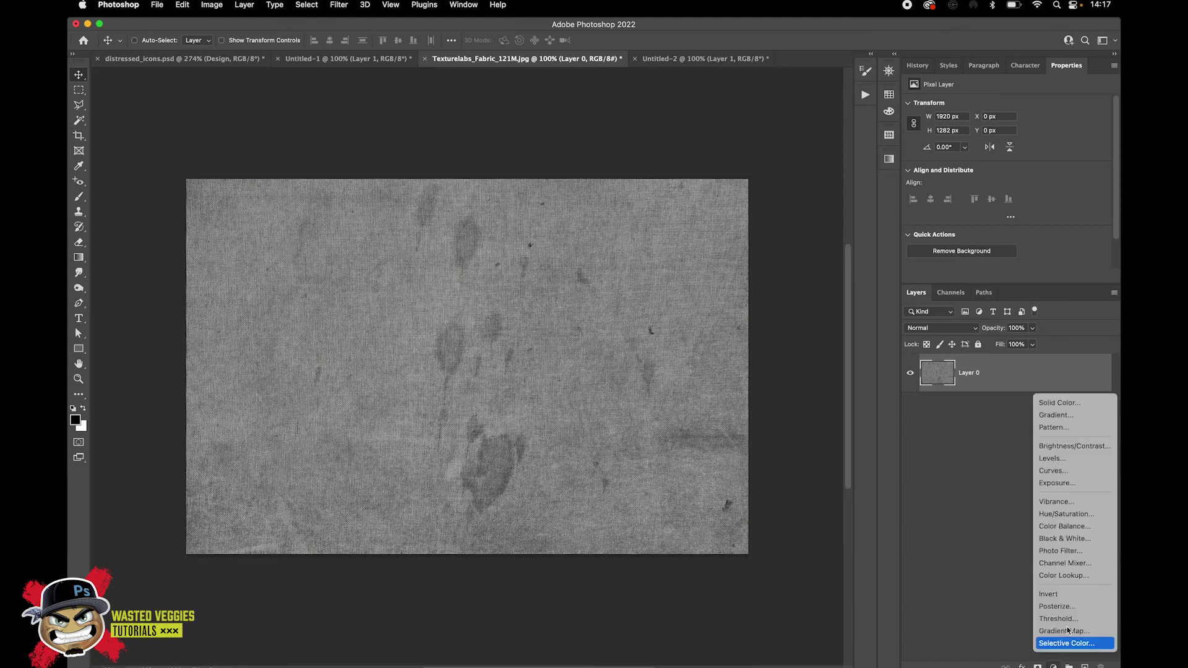
{"action": "left_click", "coordinate": [1061, 465]}
{"action": "left_click_drag", "start_coordinate": [940, 189], "coordinate": [974, 191]}
{"action": "left_click_drag", "start_coordinate": [1089, 189], "coordinate": [1030, 193]}
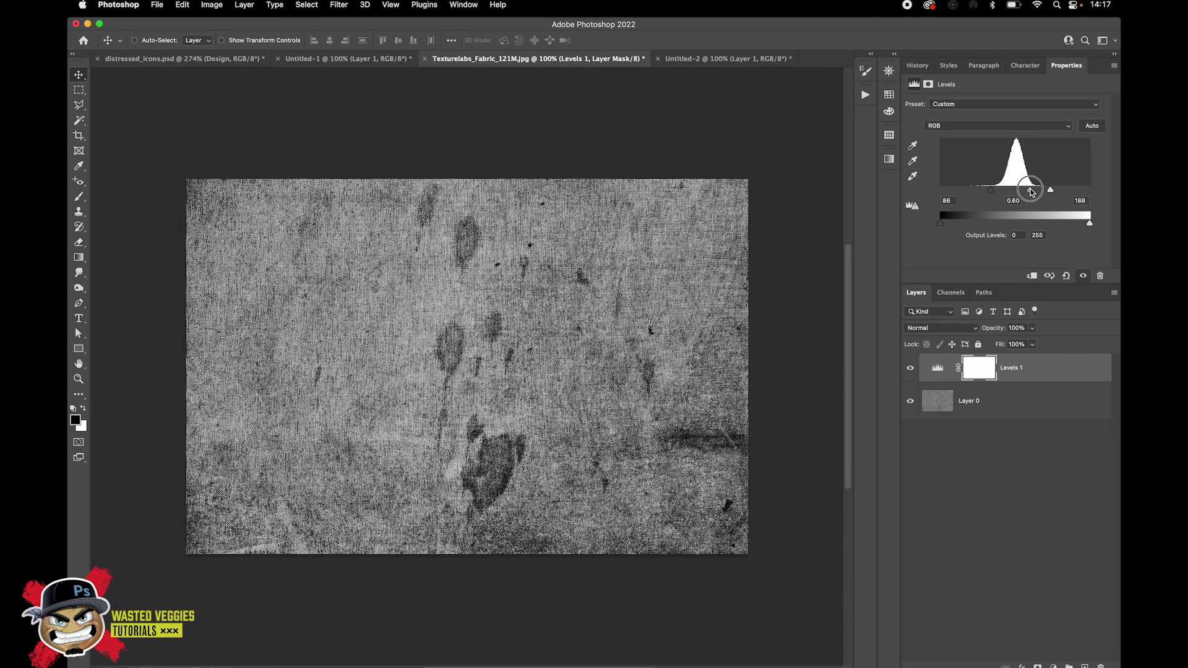
{"action": "left_click", "coordinate": [370, 58]}
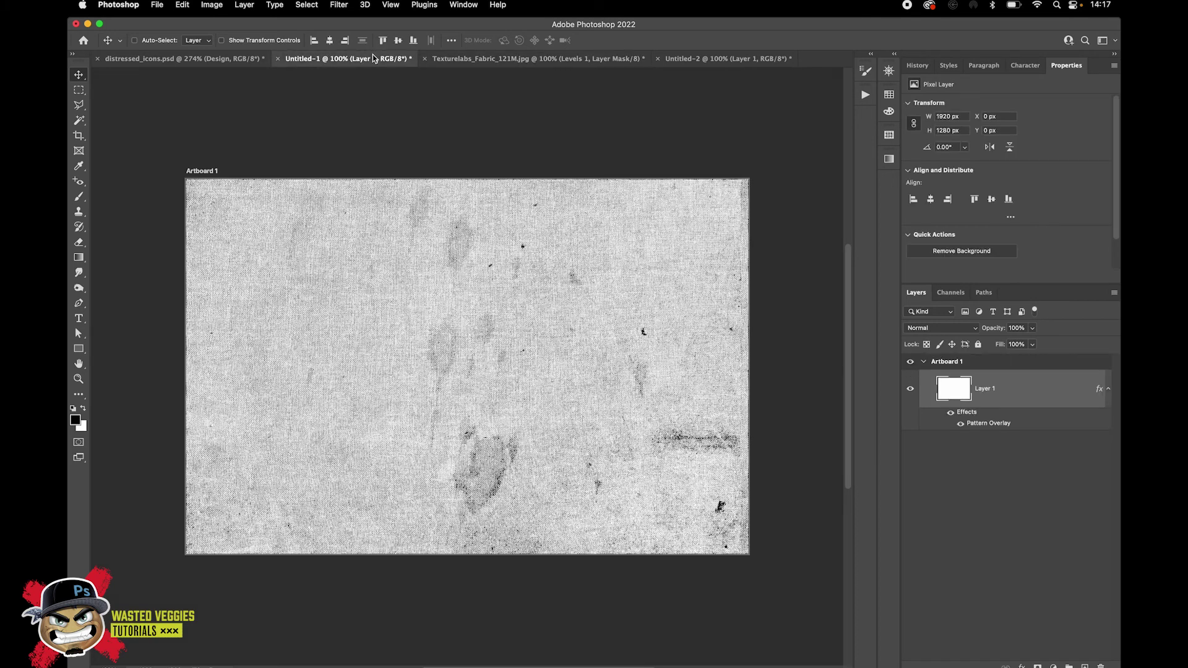
{"action": "left_click", "coordinate": [455, 59]}
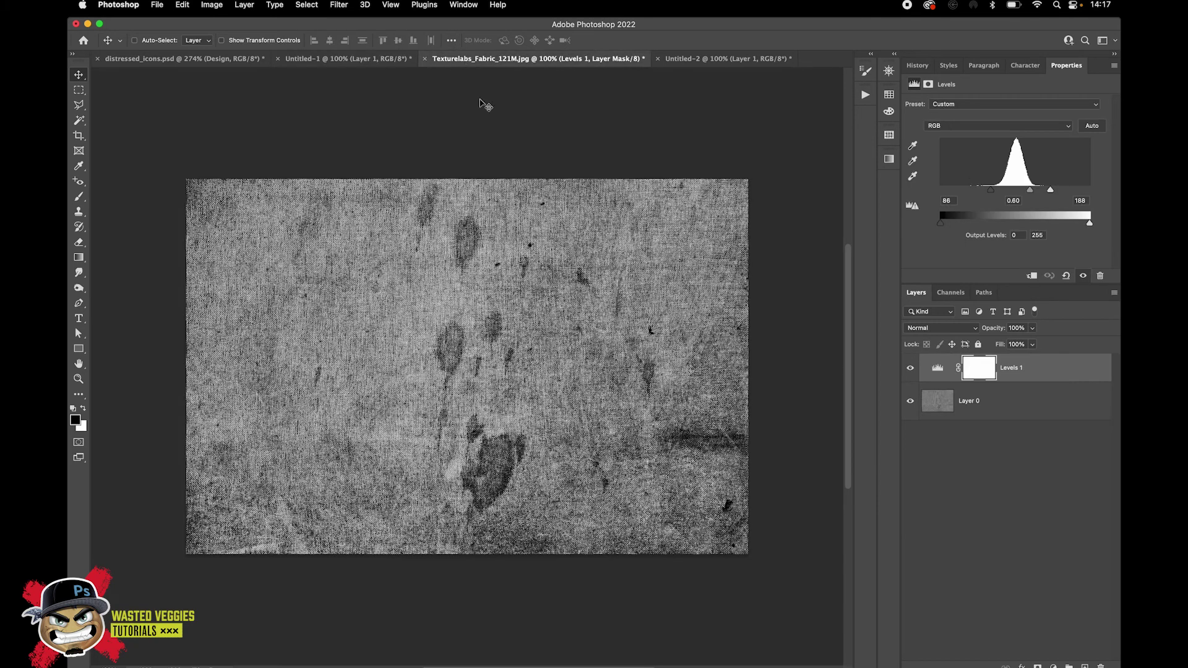
{"action": "mouse_move", "coordinate": [1029, 190]}
{"action": "left_mouse_down"}
{"action": "mouse_move", "coordinate": [993, 190]}
{"action": "mouse_move", "coordinate": [1044, 190]}
{"action": "mouse_move", "coordinate": [998, 191]}
{"action": "mouse_move", "coordinate": [1018, 192]}
{"action": "left_mouse_up"}
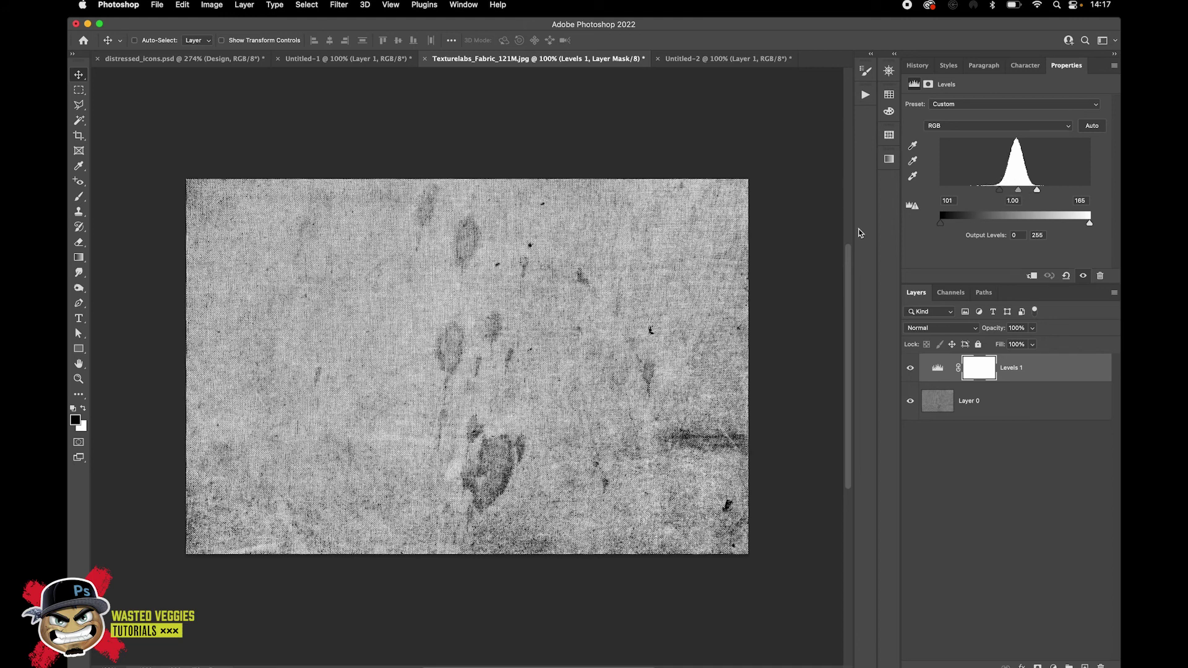
Merge the Levels 1 adjustment and Layer 0 into a single layer
{"action": "left_click", "coordinate": [182, 5]}
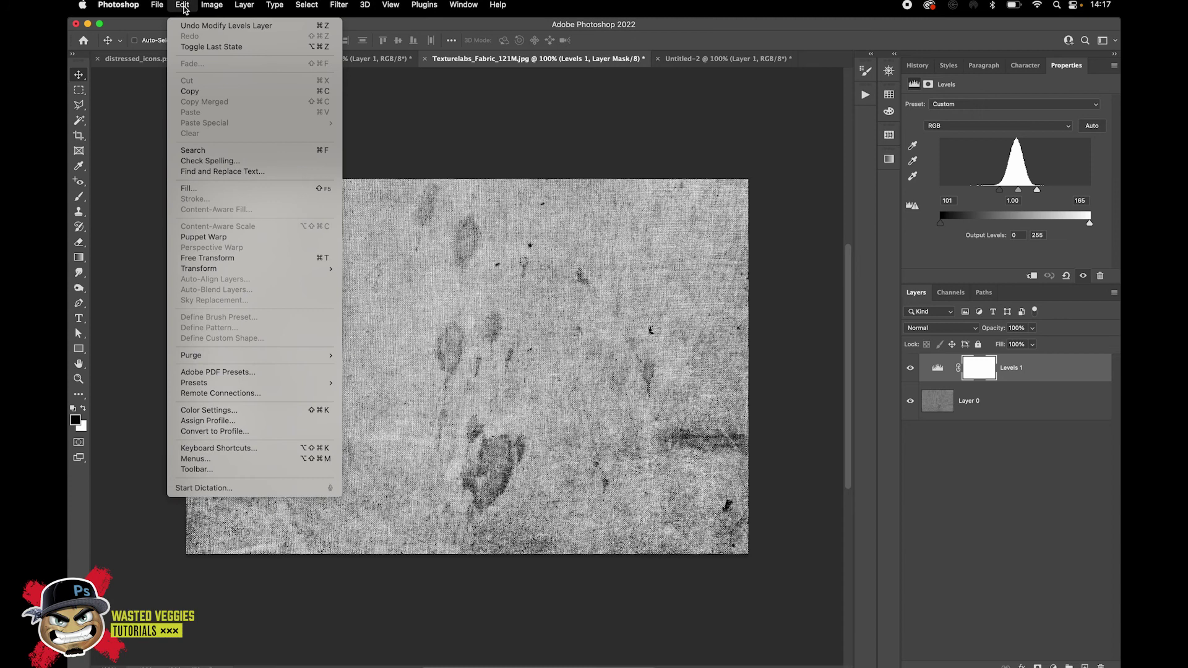
{"action": "left_click", "coordinate": [967, 476]}
{"action": "left_click", "coordinate": [1028, 401]}
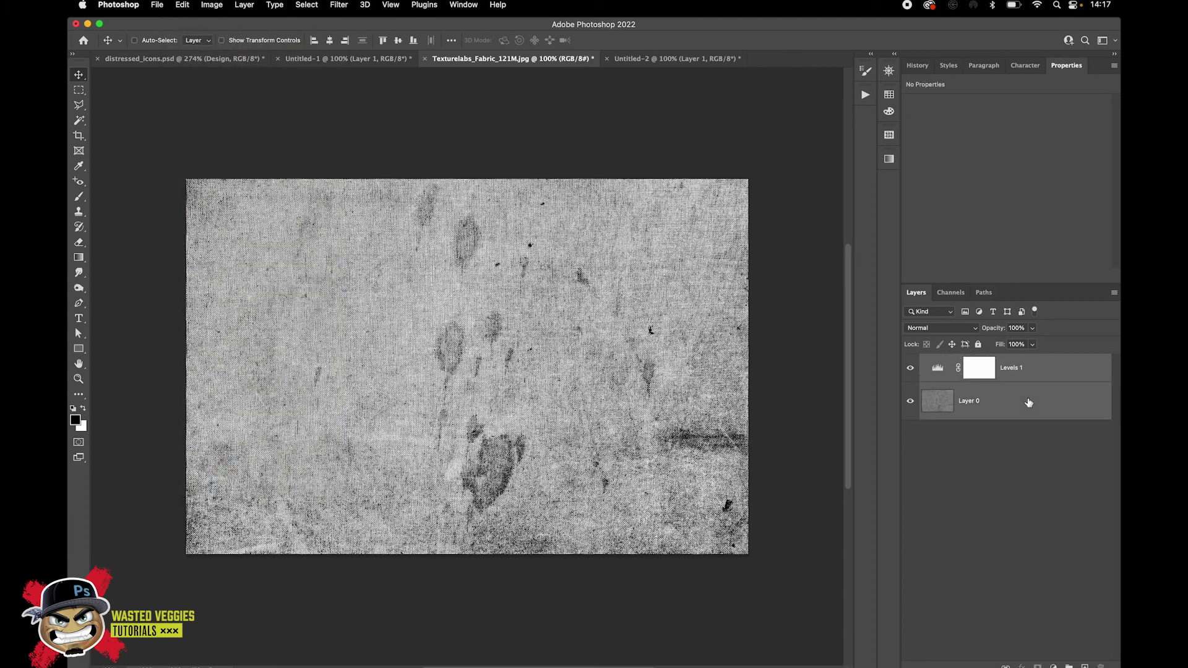
{"action": "right_click", "coordinate": [1041, 409]}
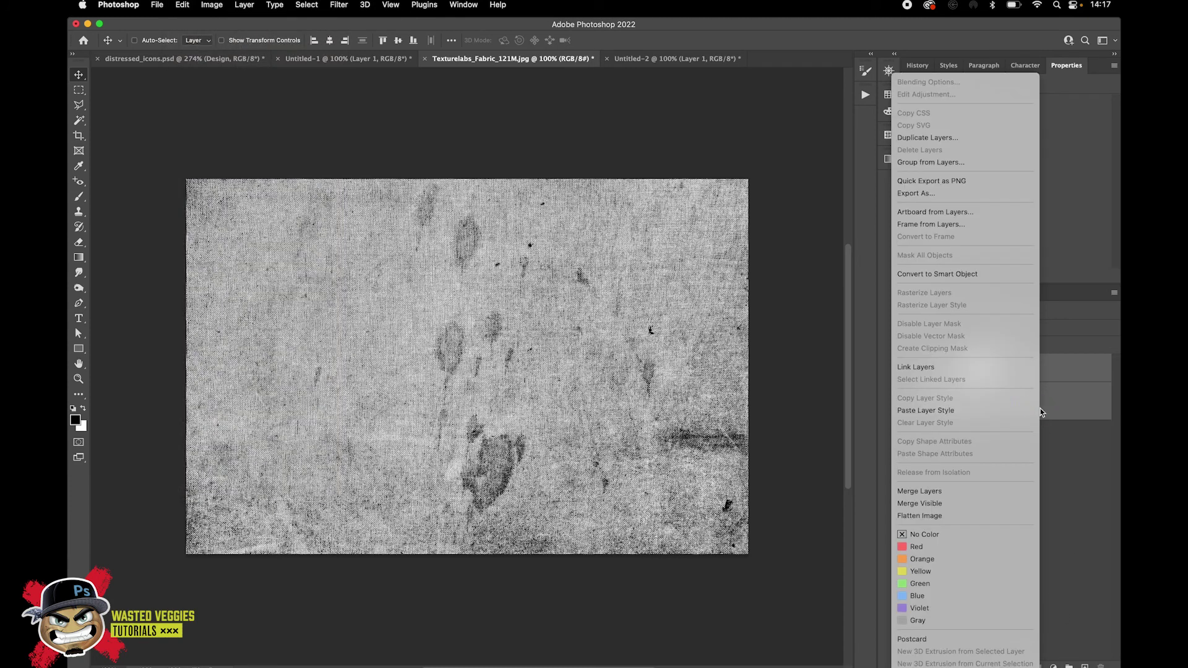
{"action": "left_click", "coordinate": [950, 494]}
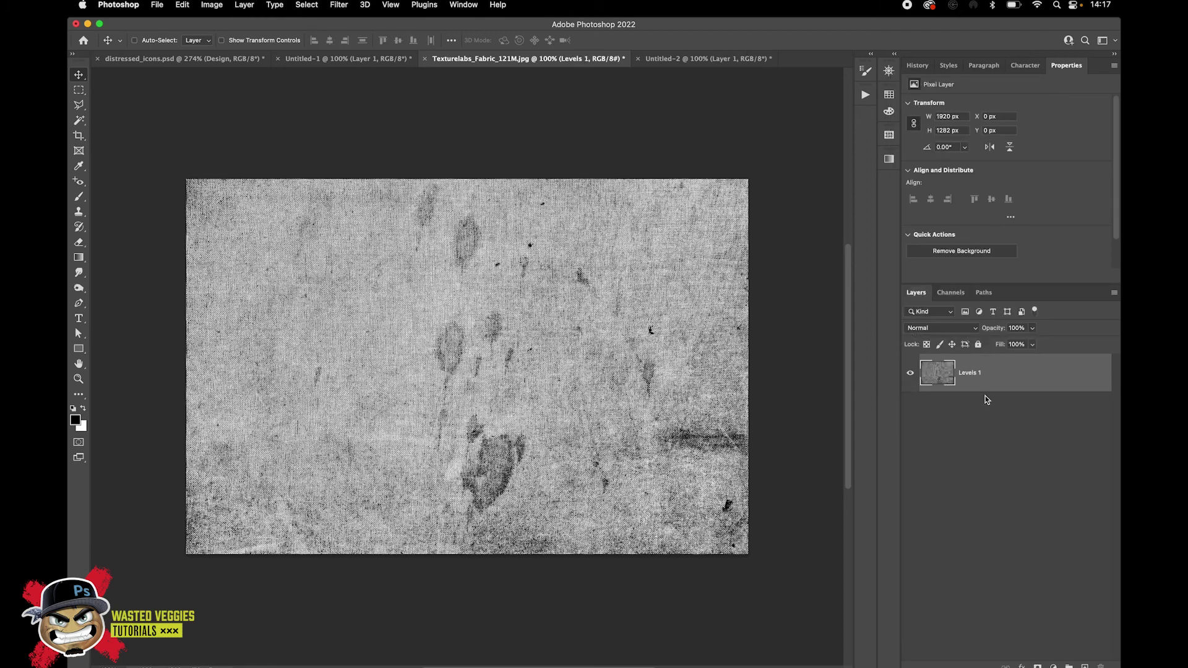
Define the merged fabric texture as a pattern named "Fabric"
{"action": "left_click", "coordinate": [184, 5]}
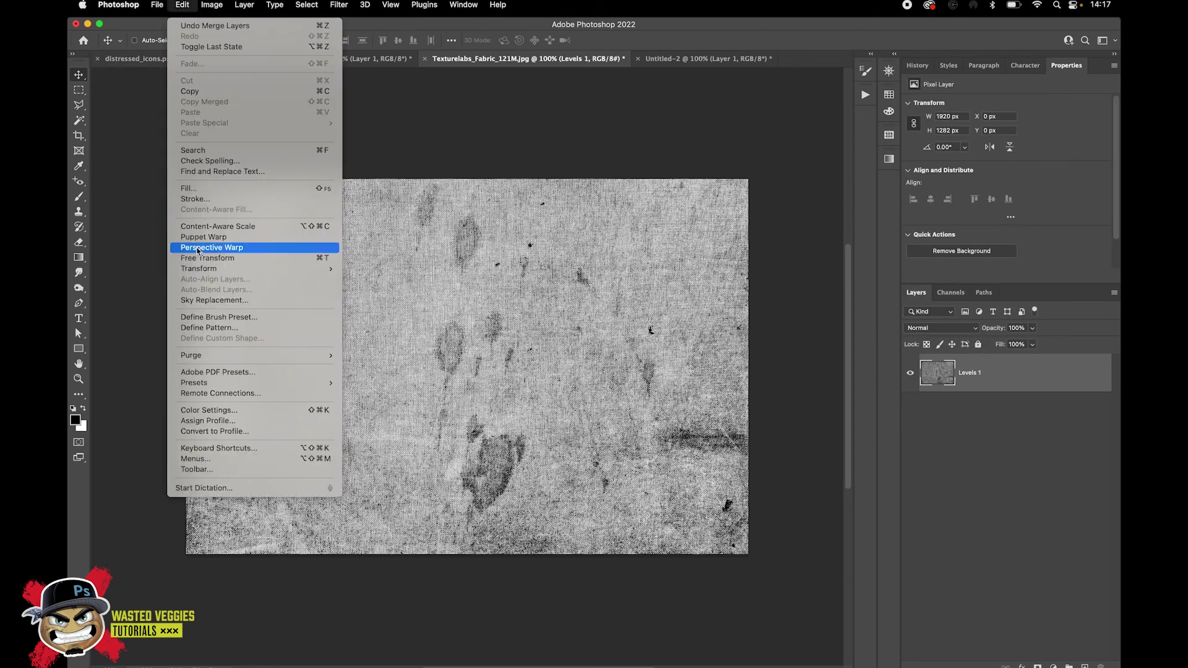
{"action": "left_click", "coordinate": [223, 328]}
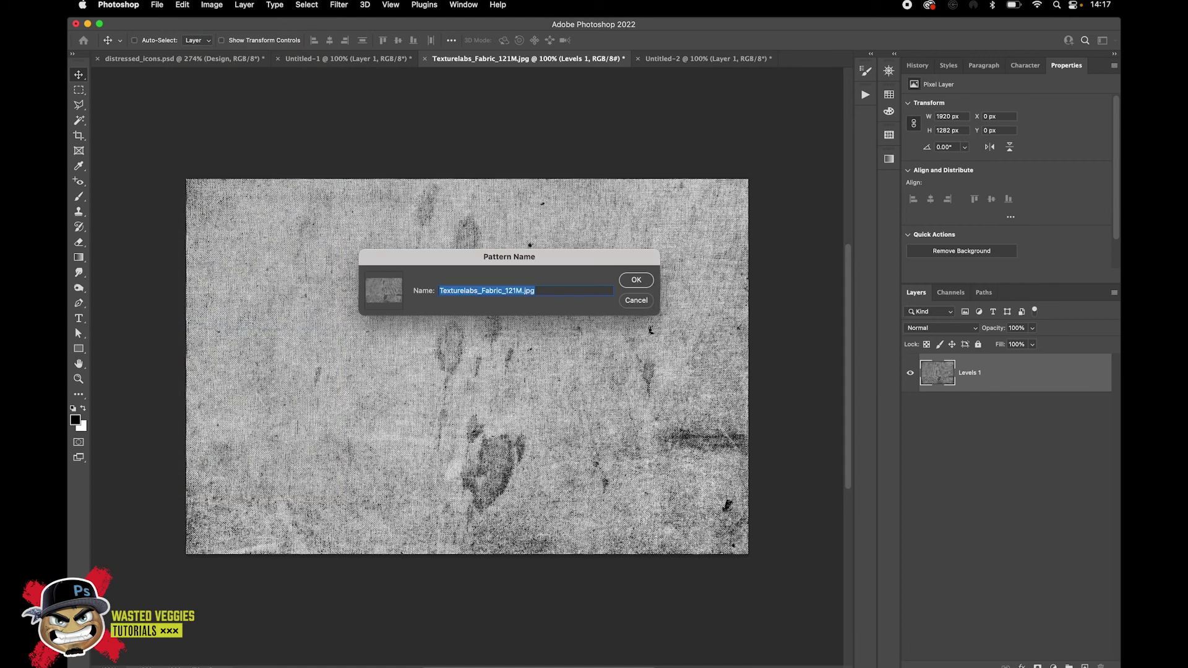
{"action": "type", "text": "Fabric"}
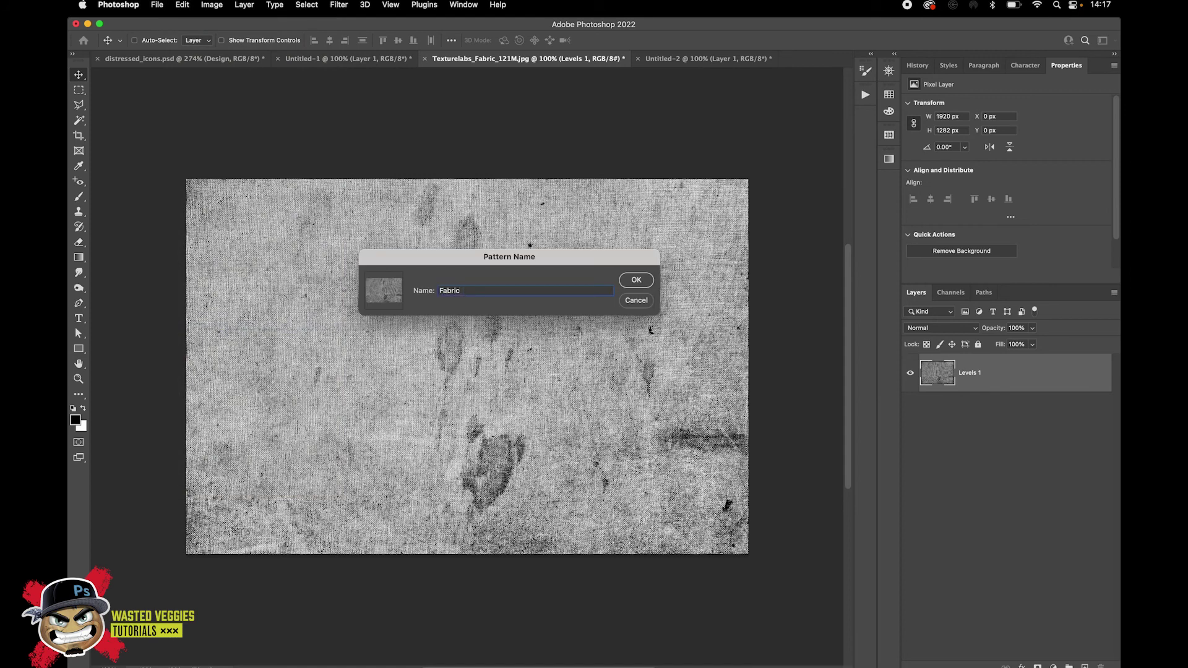
{"action": "key", "text": "Return"}
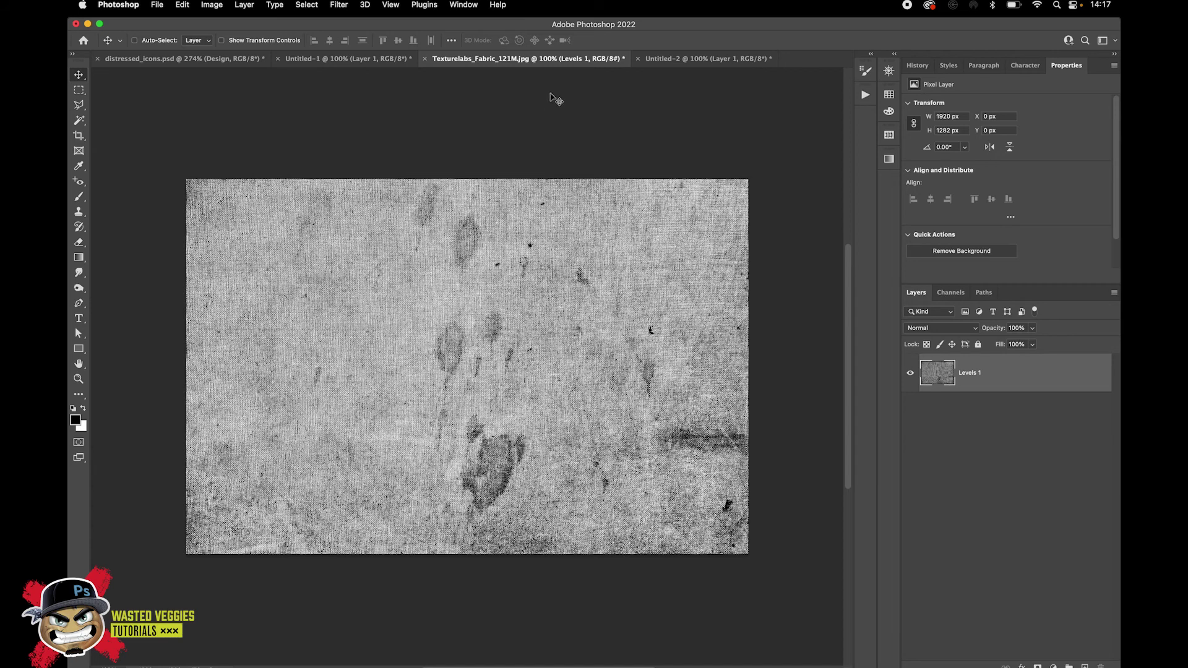
Replace Layer 1 in Untitled-2 with a new layer rendered with the Clouds filter and define it as a pattern
{"action": "left_click", "coordinate": [660, 59]}
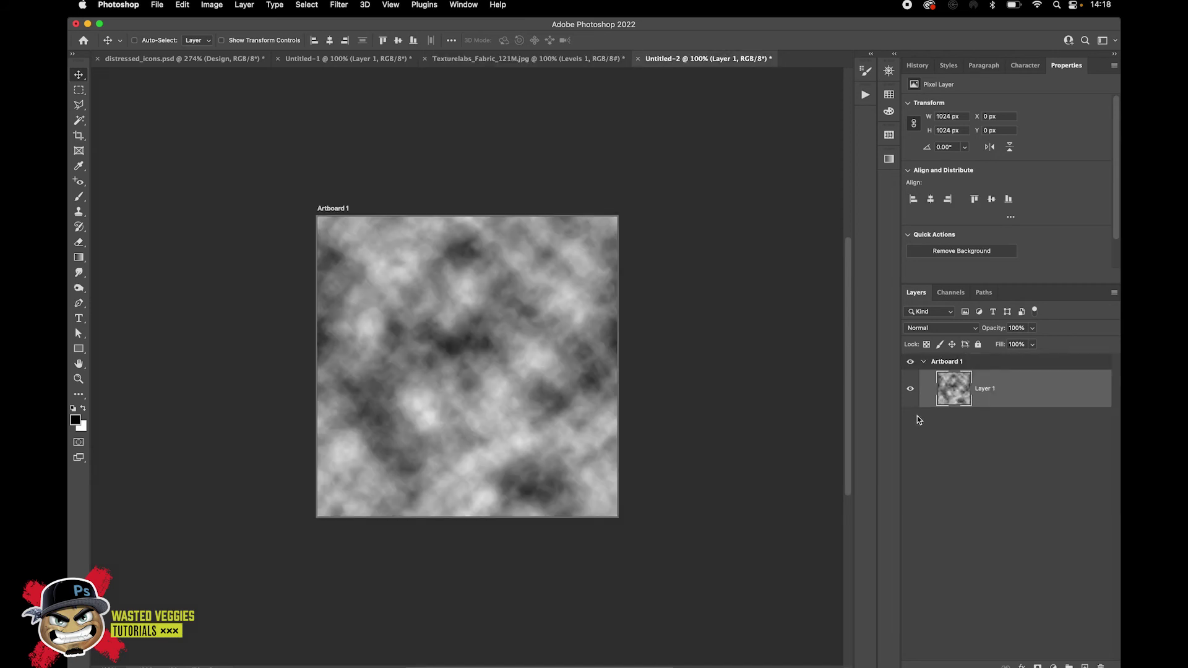
{"action": "key", "text": "Delete"}
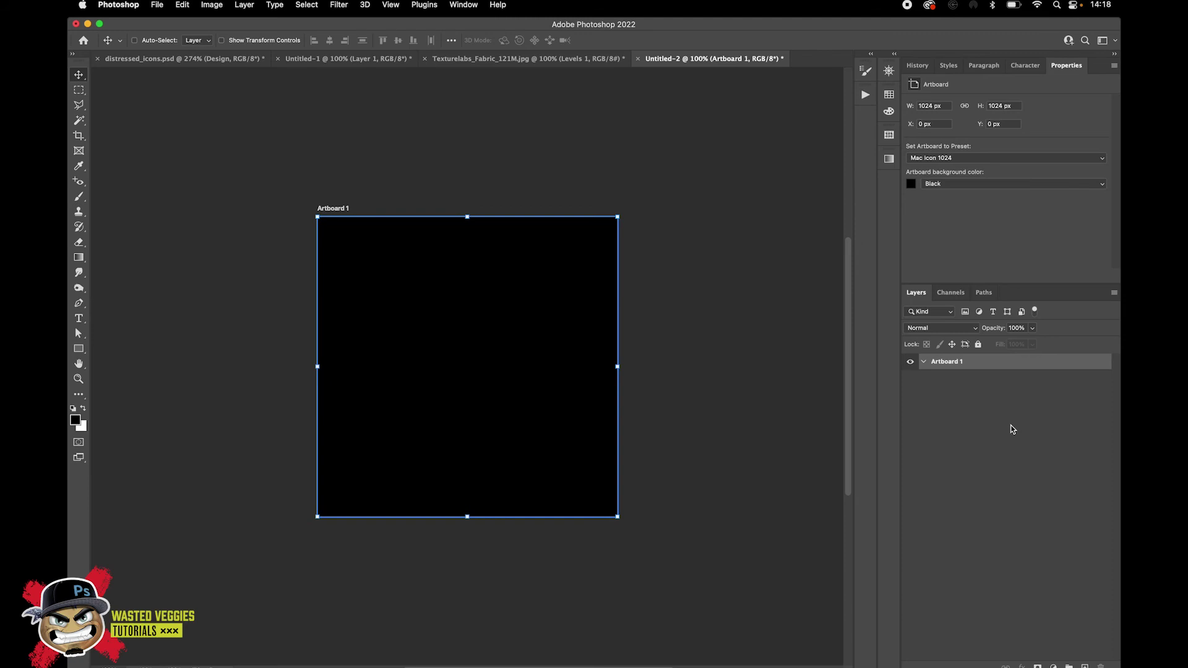
{"action": "left_click", "coordinate": [1084, 666]}
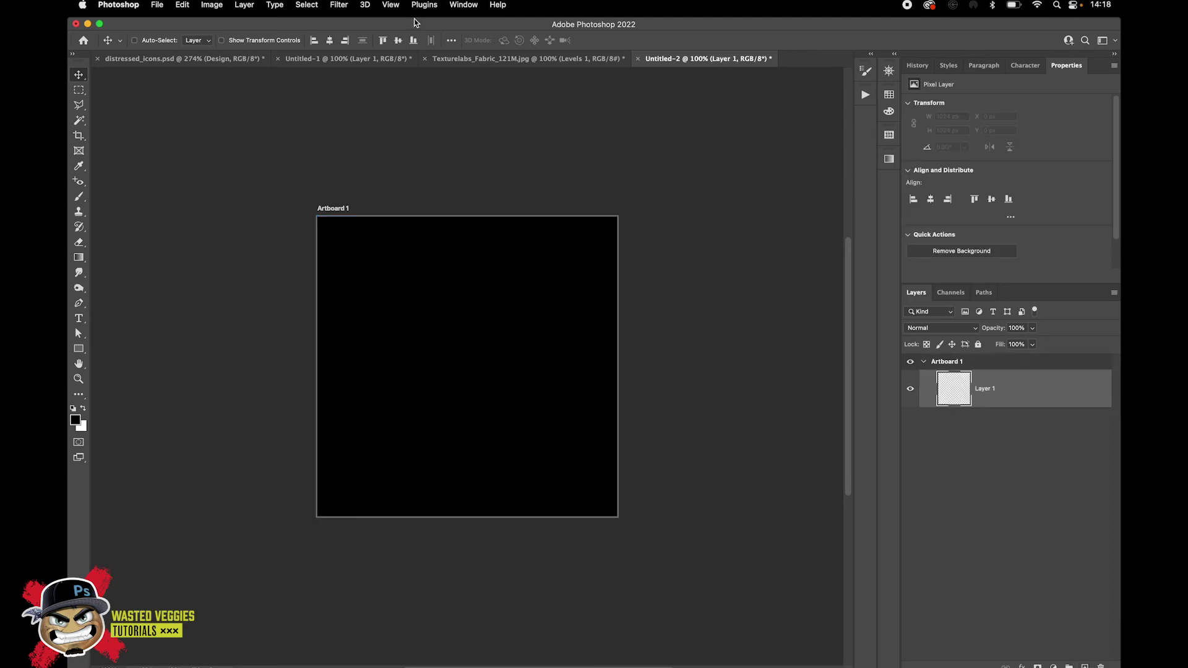
{"action": "left_click", "coordinate": [339, 5]}
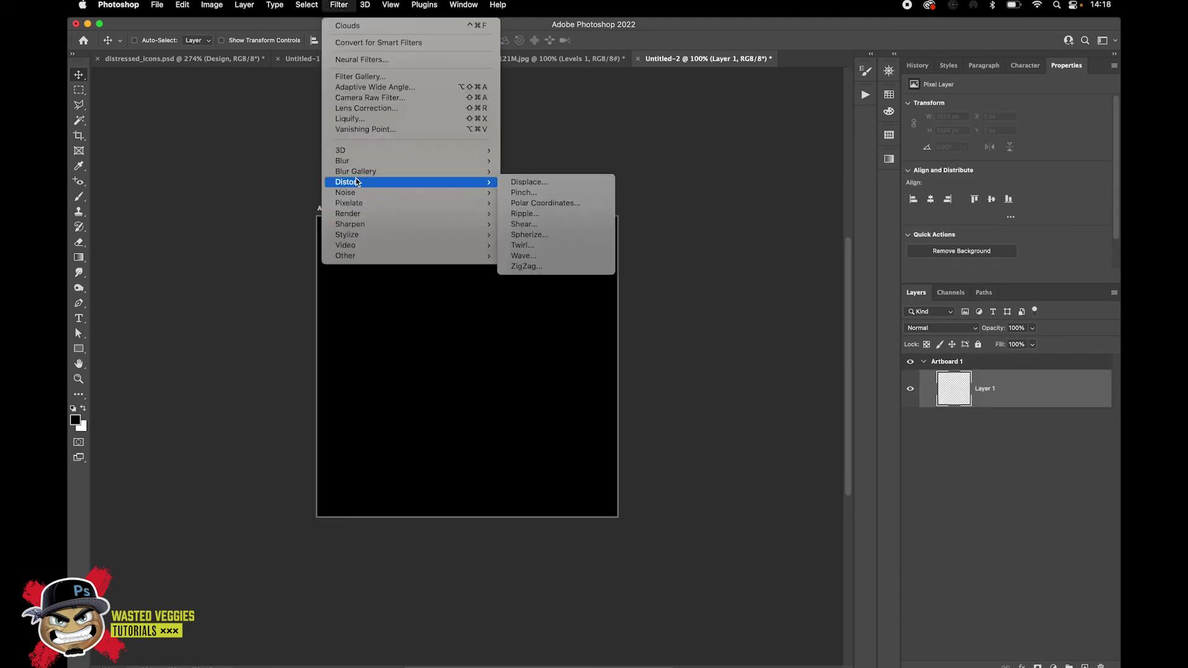
{"action": "mouse_move", "coordinate": [468, 217]}
{"action": "left_click", "coordinate": [536, 252]}
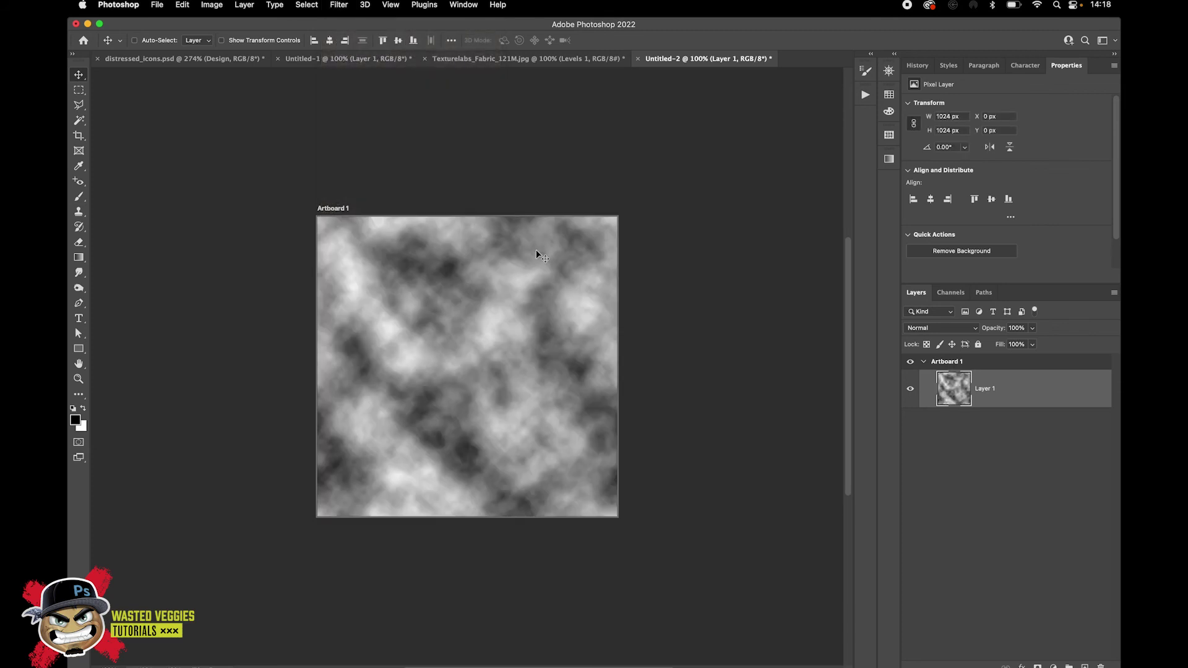
{"action": "left_click", "coordinate": [182, 5]}
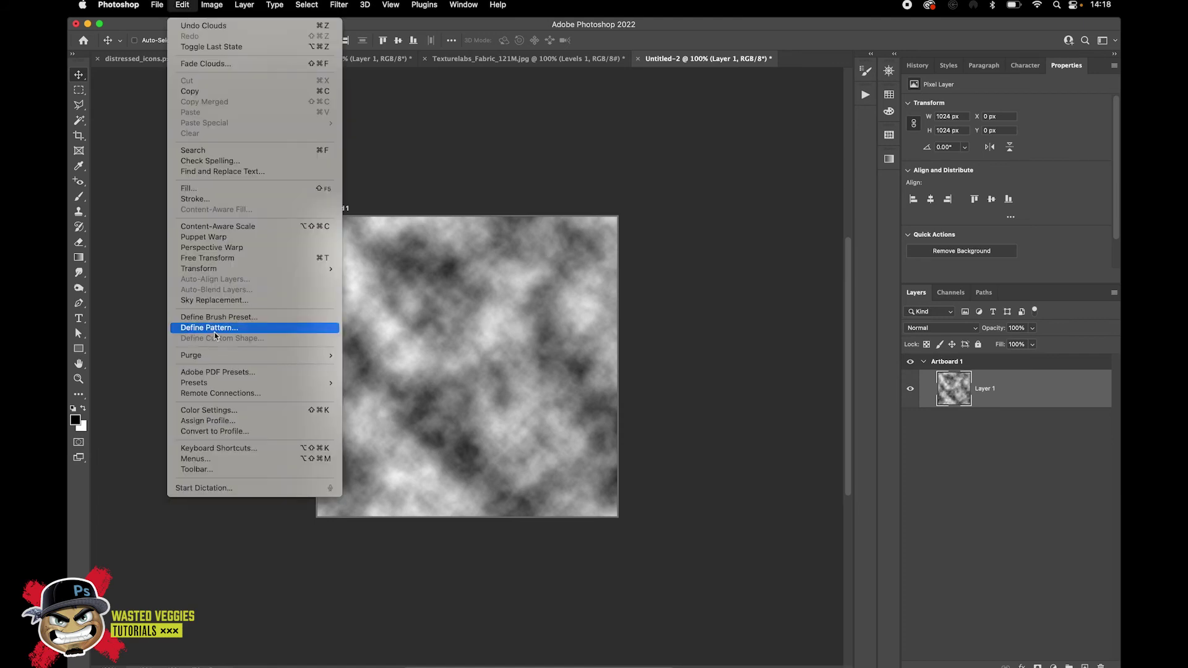
{"action": "left_click", "coordinate": [685, 282]}
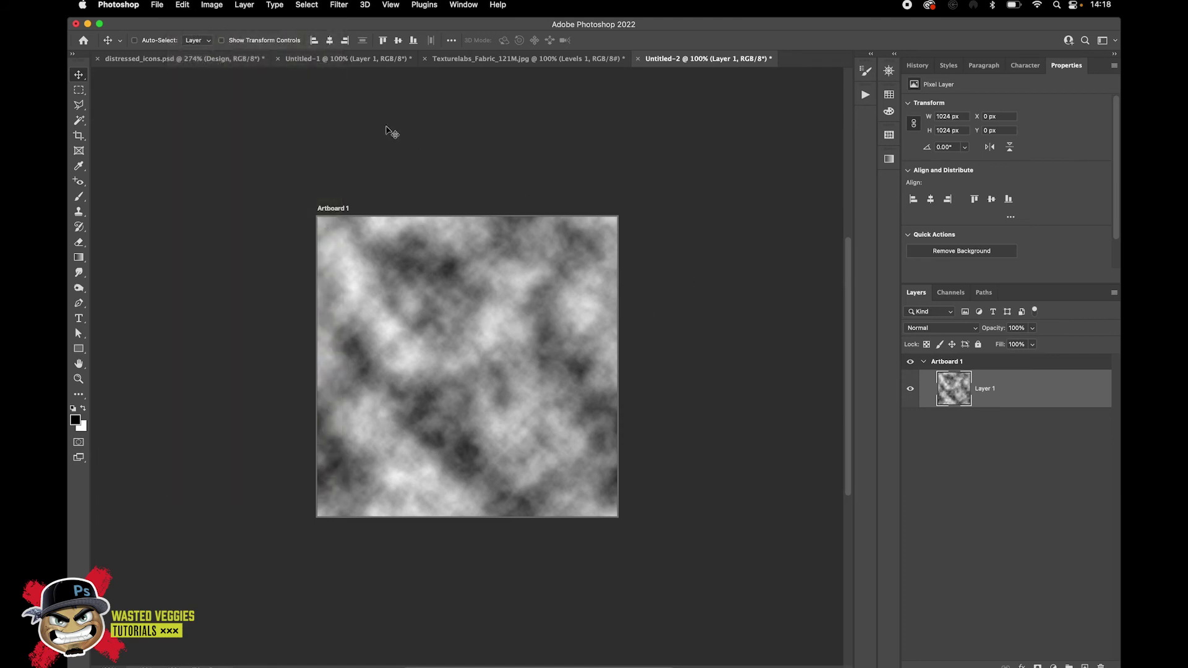
Switch to distressed_icons.psd and bring the Distressed section into view
{"action": "left_click", "coordinate": [207, 62]}
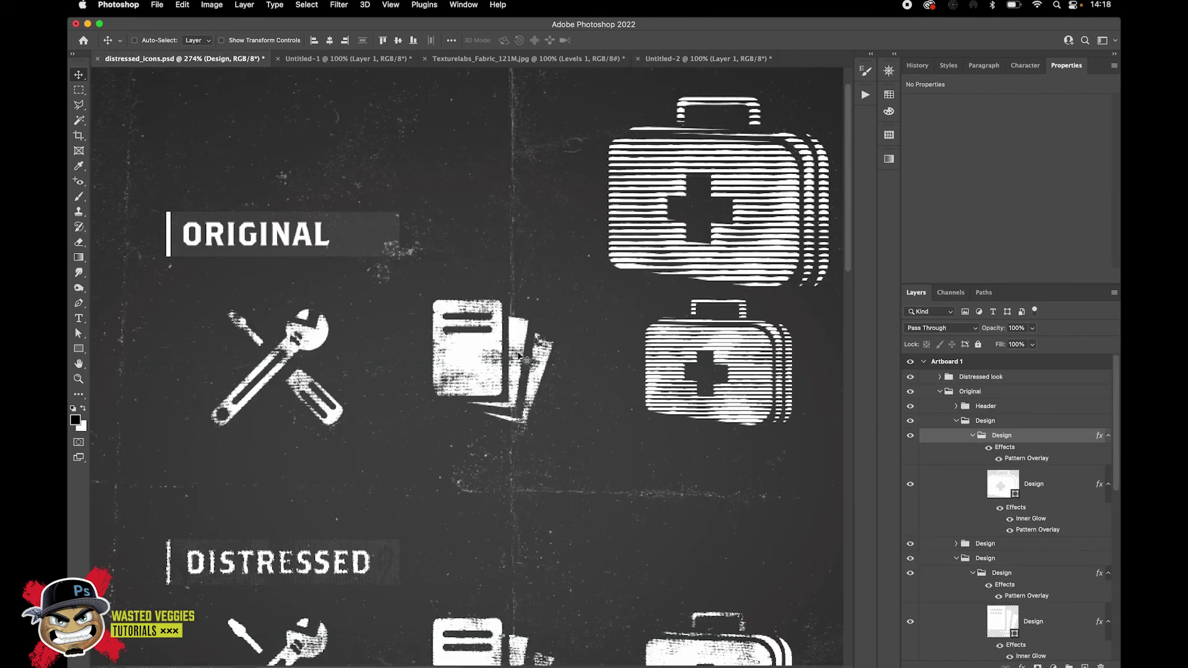
{"action": "scroll", "coordinate": [570, 437], "scroll_direction": "down", "scroll_amount": 5}
{"action": "scroll", "coordinate": [693, 445], "scroll_direction": "down", "scroll_amount": 2}
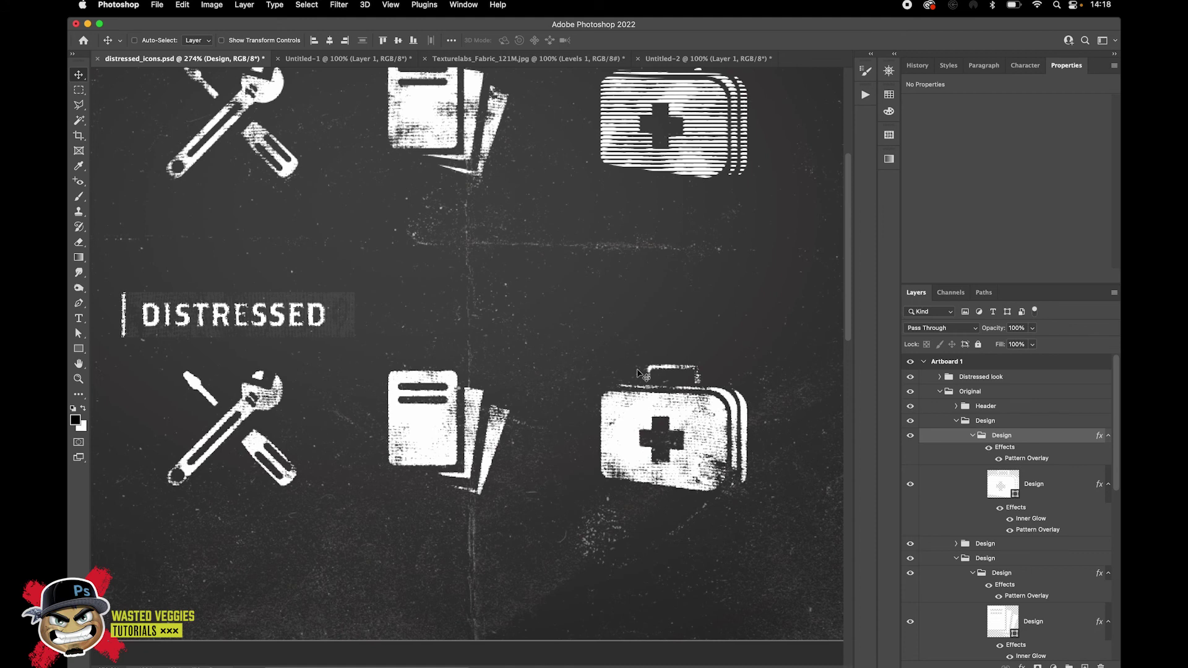
{"action": "left_click", "coordinate": [79, 349]}
{"action": "right_click", "coordinate": [81, 353]}
{"action": "left_click", "coordinate": [149, 408]}
Add a "Lorem Ipsum" text layer in Brothers OT Regular, 41 pt, just above the distressed icons
{"action": "left_click", "coordinate": [79, 318]}
{"action": "left_click", "coordinate": [430, 309]}
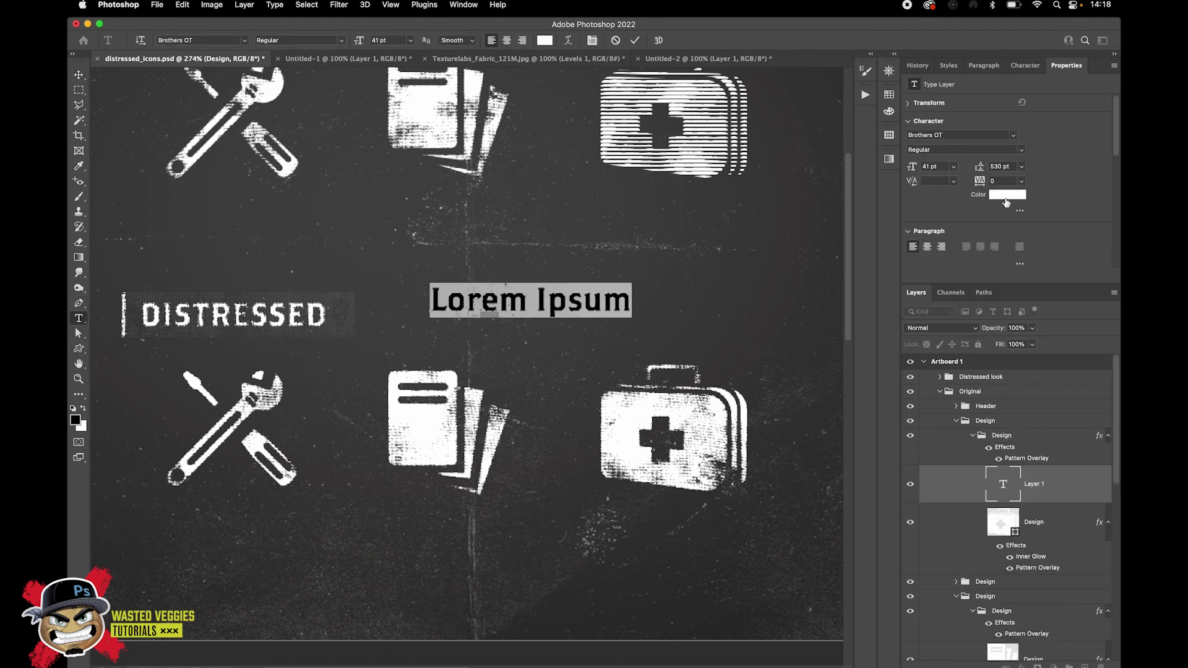
{"action": "left_click", "coordinate": [79, 74]}
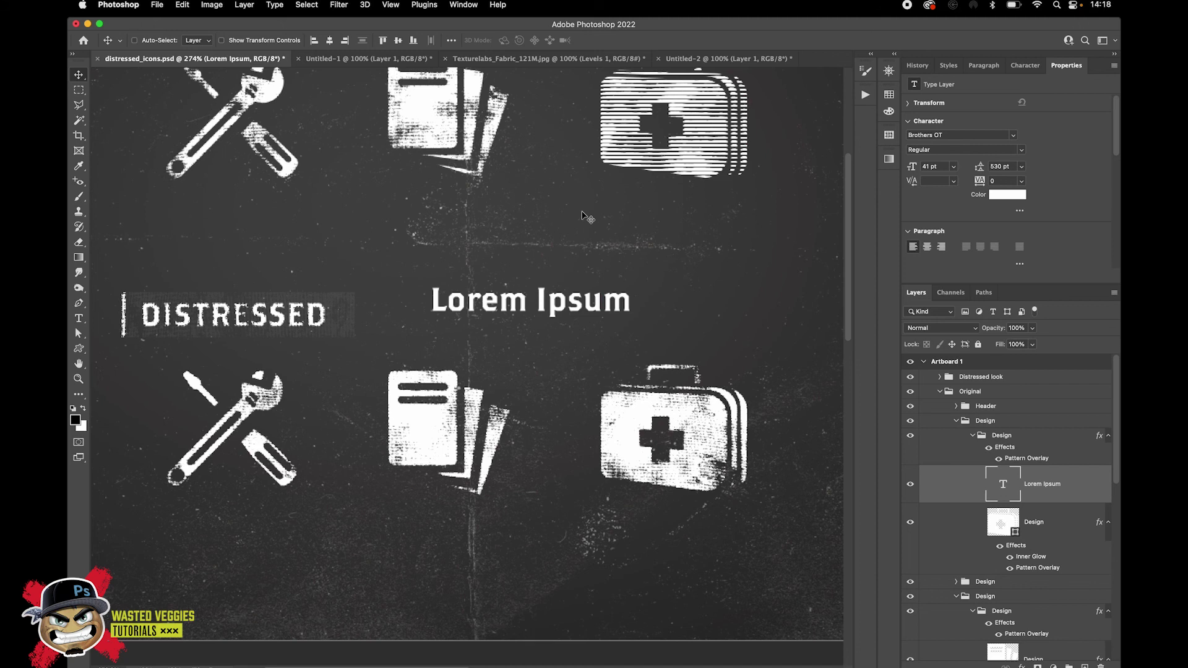
Enlarge the Lorem Ipsum text to about 105.7 pt and move its layer to the top of Artboard 1
{"action": "key", "text": "super+t"}
{"action": "left_click_drag", "start_coordinate": [631, 283], "coordinate": [789, 204]}
{"action": "left_click_drag", "start_coordinate": [436, 253], "coordinate": [272, 185]}
{"action": "left_click", "coordinate": [78, 74]}
{"action": "left_click_drag", "start_coordinate": [570, 256], "coordinate": [579, 233]}
{"action": "left_click_drag", "start_coordinate": [1029, 476], "coordinate": [1027, 370]}
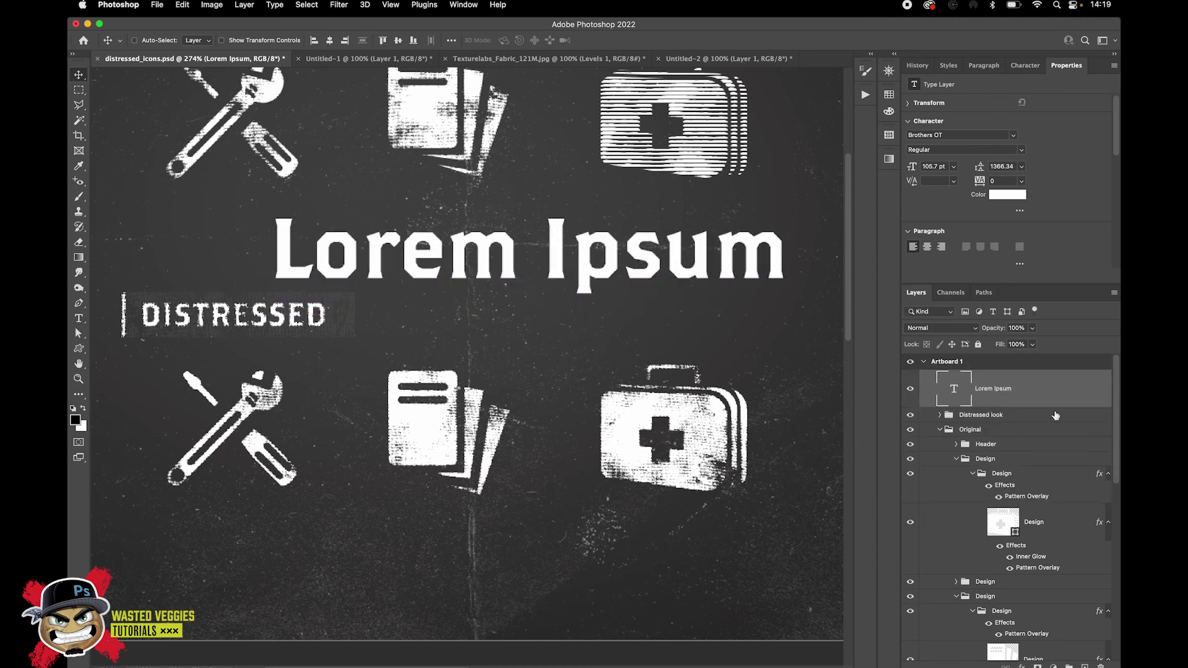
Play the "Gunge FX" action on the Lorem Ipsum text layer
{"action": "left_click", "coordinate": [865, 95]}
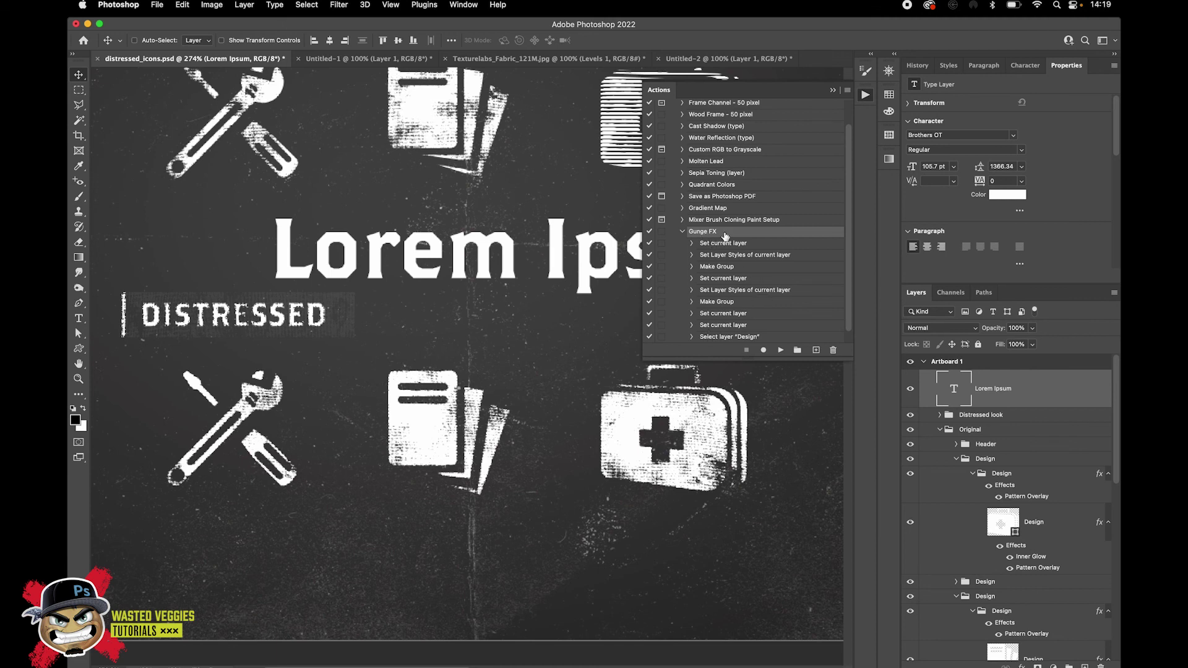
{"action": "left_click", "coordinate": [780, 350]}
{"action": "left_click", "coordinate": [834, 91]}
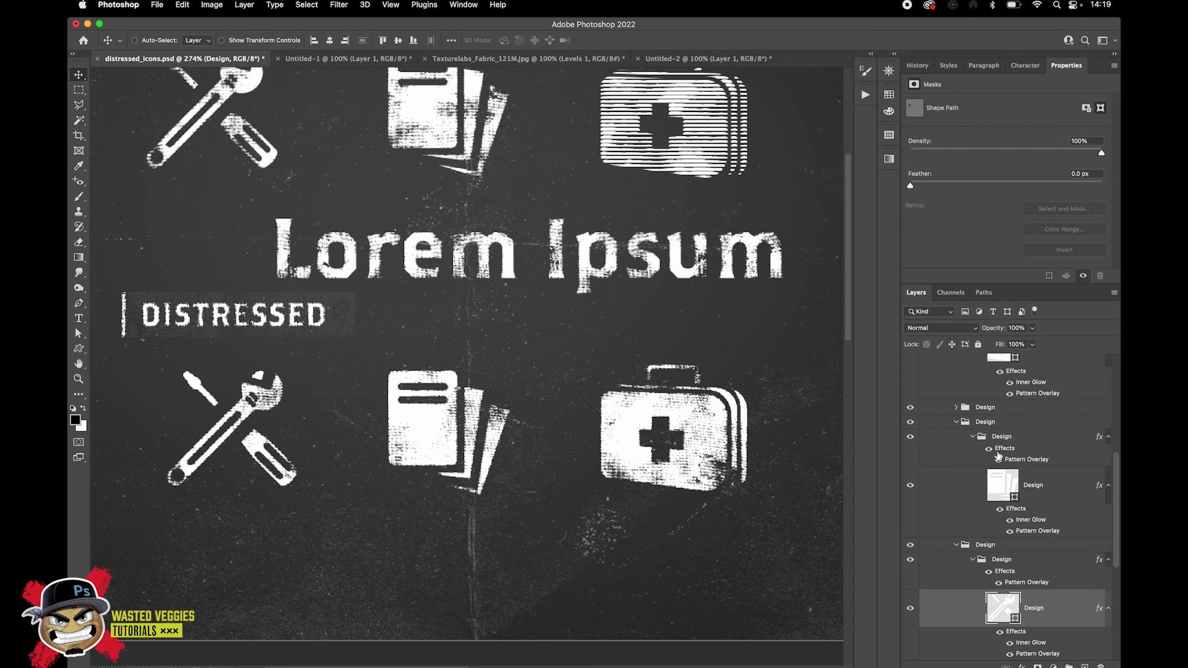
Set the font of the distressed Lorem Ipsum text to Flood Std
{"action": "scroll", "coordinate": [997, 454], "scroll_direction": "up", "scroll_amount": 5}
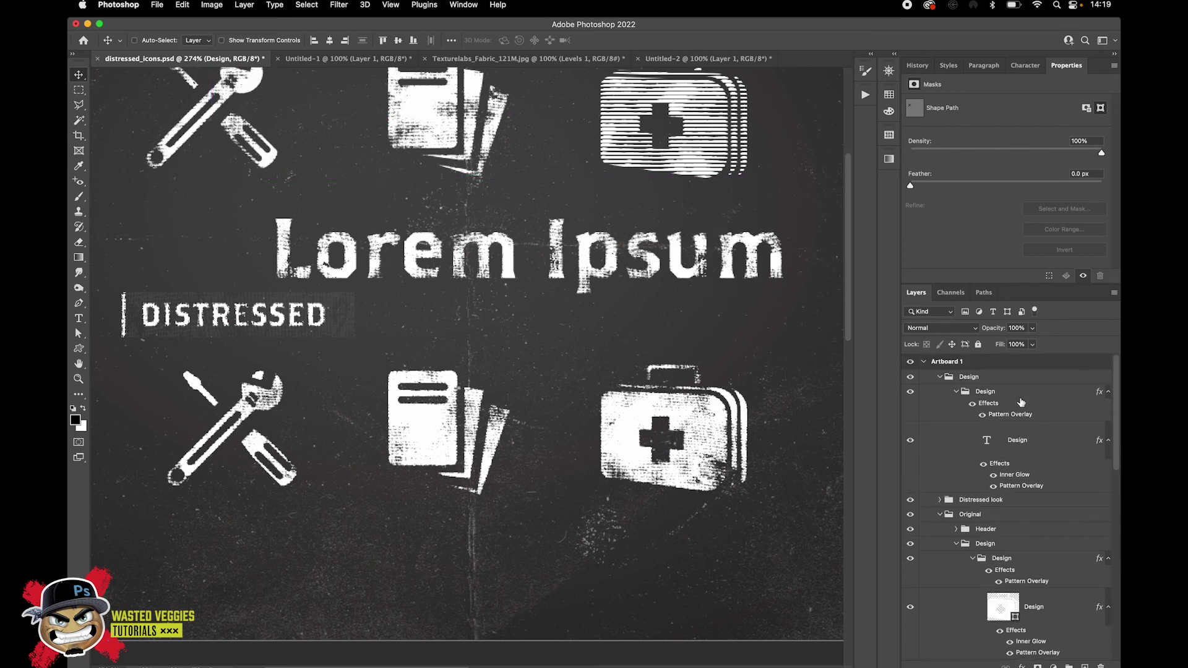
{"action": "left_click", "coordinate": [603, 272]}
{"action": "double_click", "coordinate": [986, 438]}
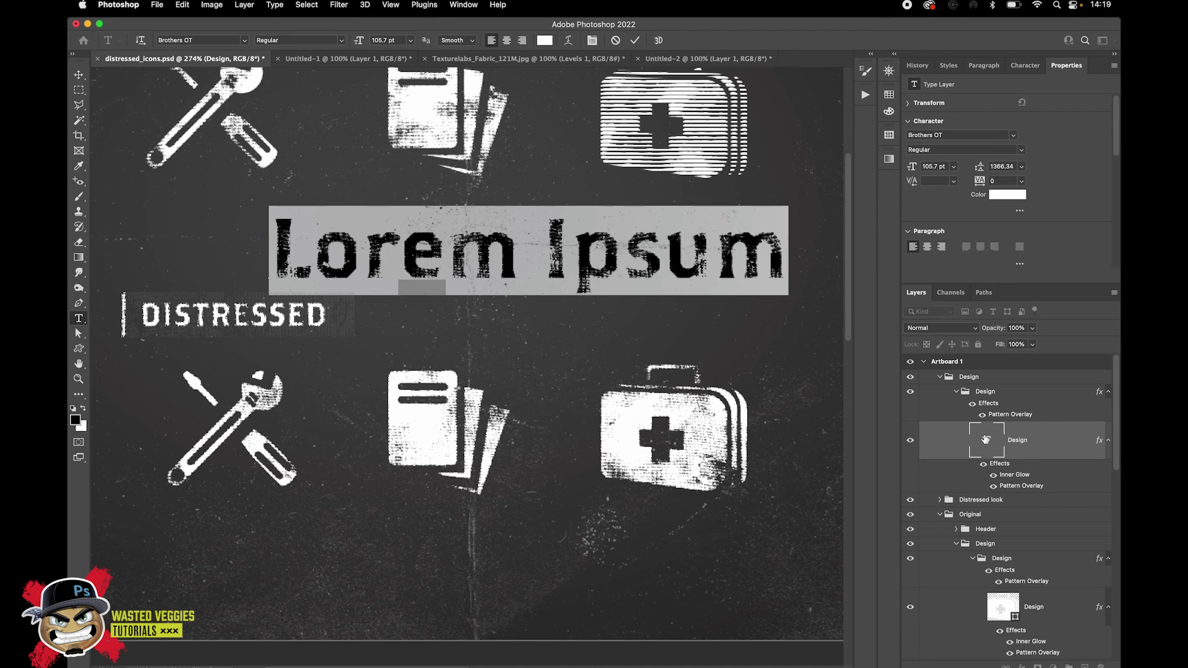
{"action": "left_click", "coordinate": [946, 134]}
{"action": "type", "text": "Flood Std"}
{"action": "key", "text": "Return"}
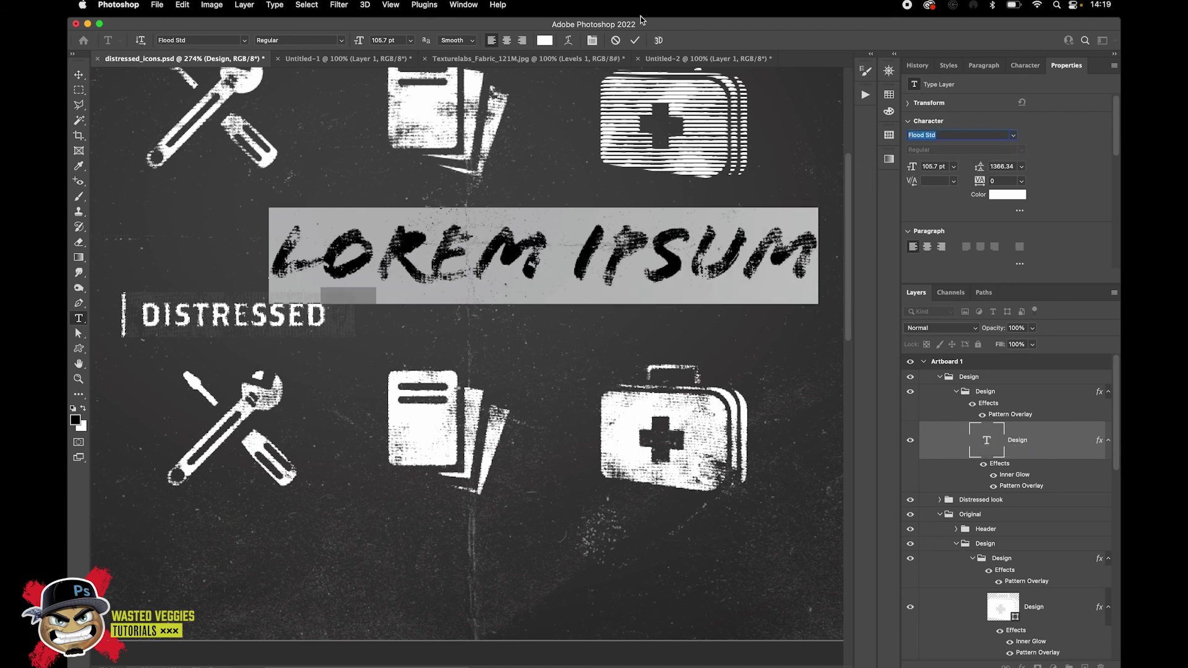
{"action": "left_click", "coordinate": [634, 40]}
Try the fonts Impact and Zuume on the distressed Lorem Ipsum text, ending with LTC Caslon Pro Regular
{"action": "left_click", "coordinate": [941, 134]}
{"action": "type", "text": "Impact"}
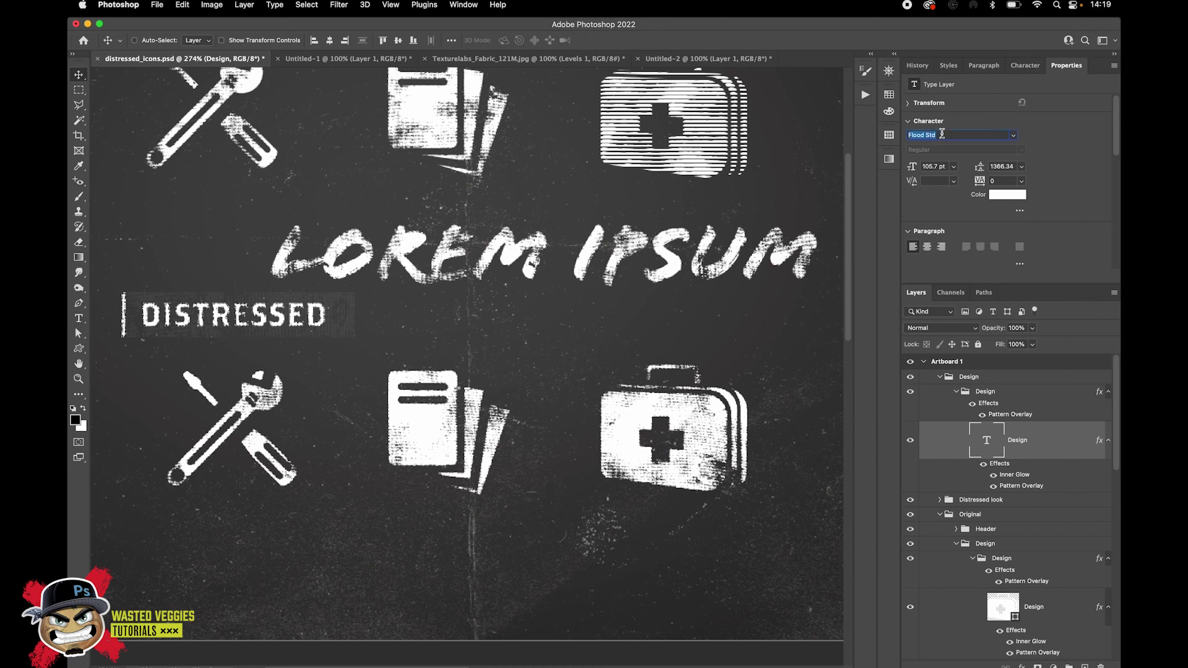
{"action": "key", "text": "Return"}
{"action": "type", "text": "Zuume"}
{"action": "key", "text": "Return"}
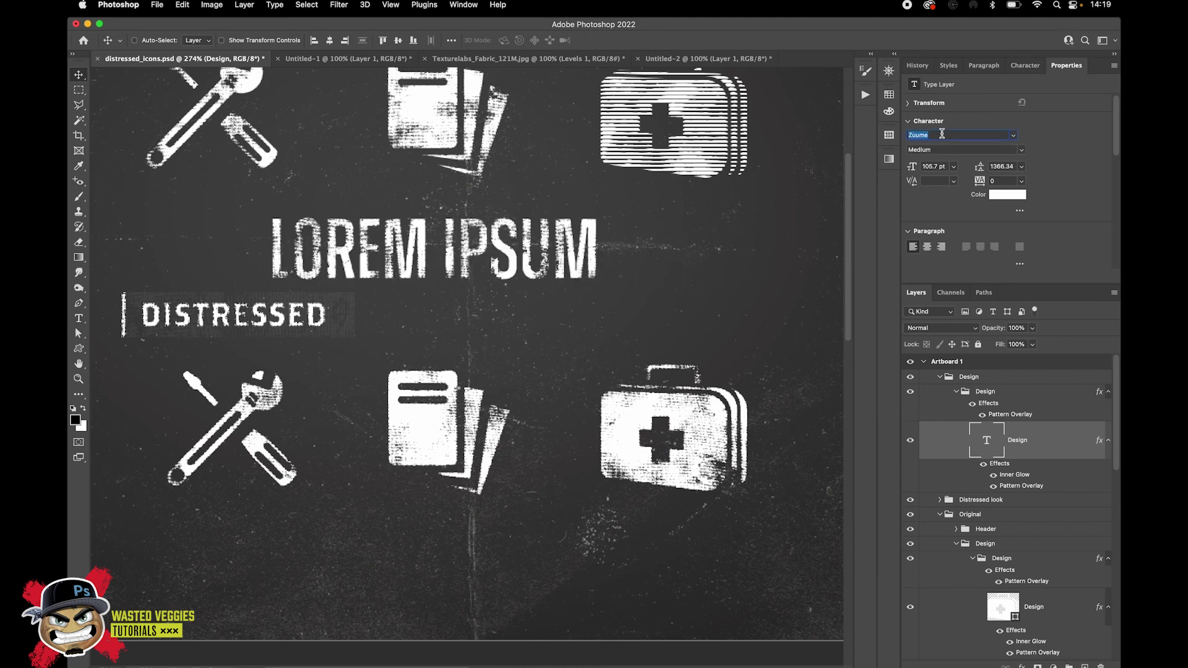
{"action": "key", "text": "Down"}
{"action": "key", "text": "Down"}
{"action": "key", "text": "Down"}
{"action": "key", "text": "Down"}
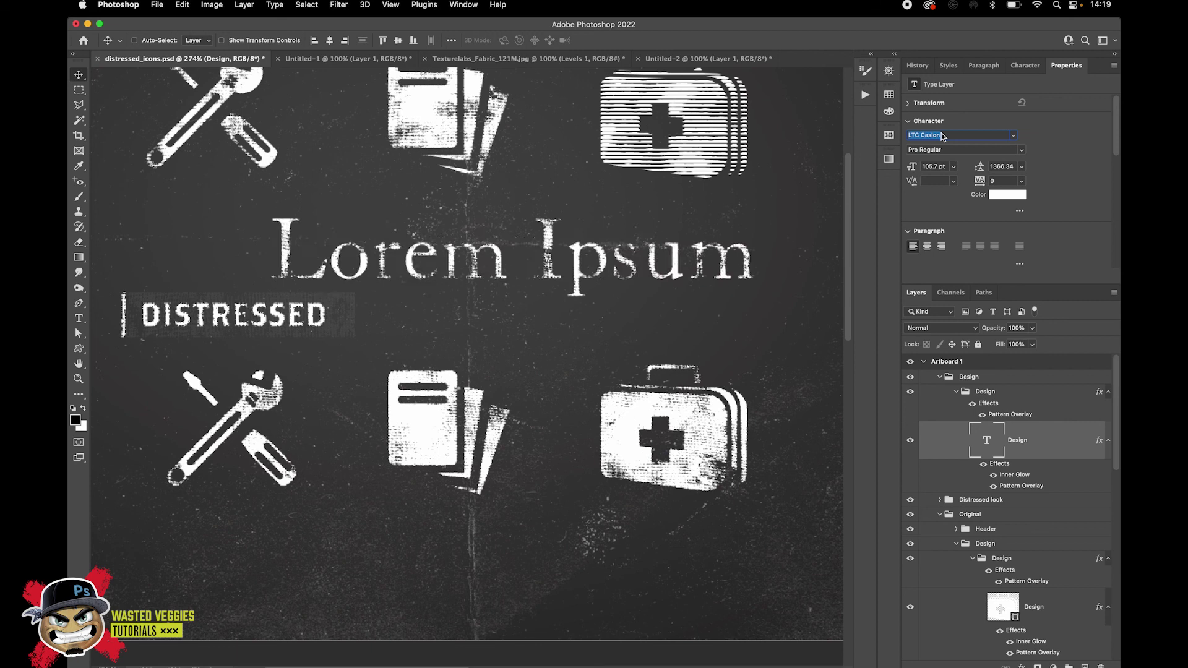